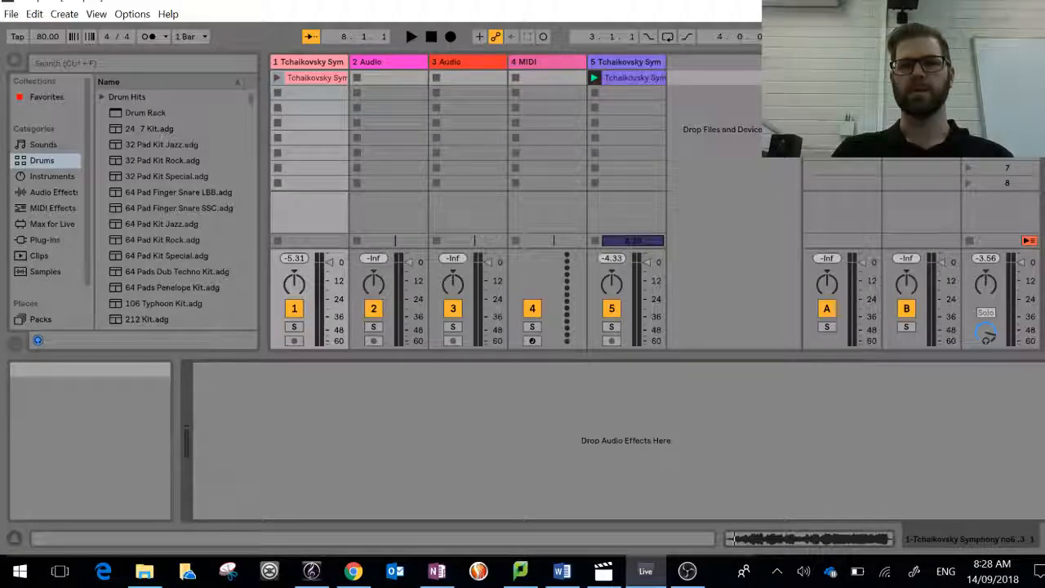
# Step: Bring up the Orchestral sampling folder beside Live and import its fourth listed Tchaikovsky Symphony file into track 1's second clip slot
pyautogui.click(1002, 1)
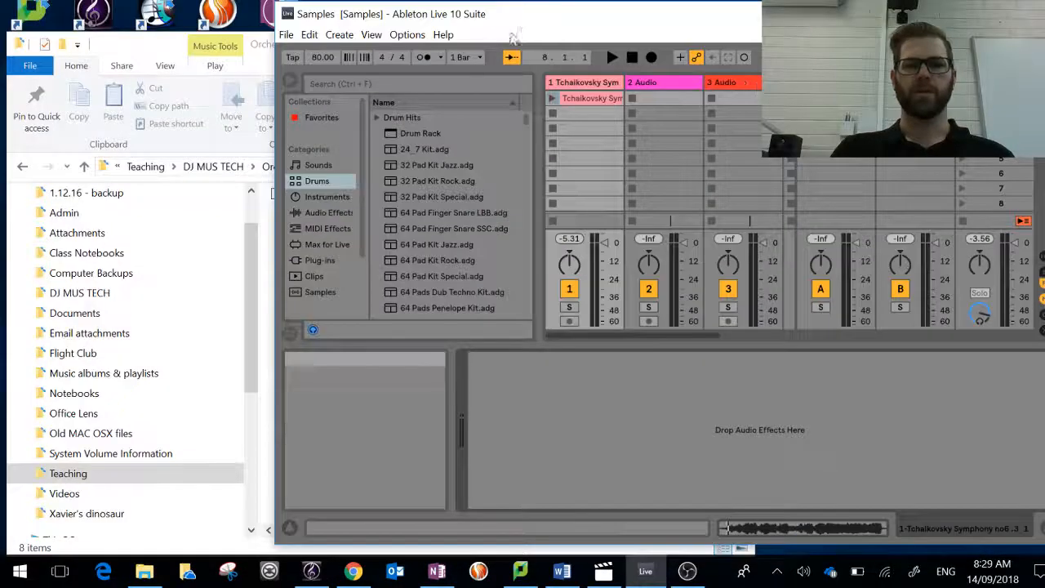
pyautogui.moveTo(539, 22); pyautogui.dragTo(547, 11)
pyautogui.click(137, 47)
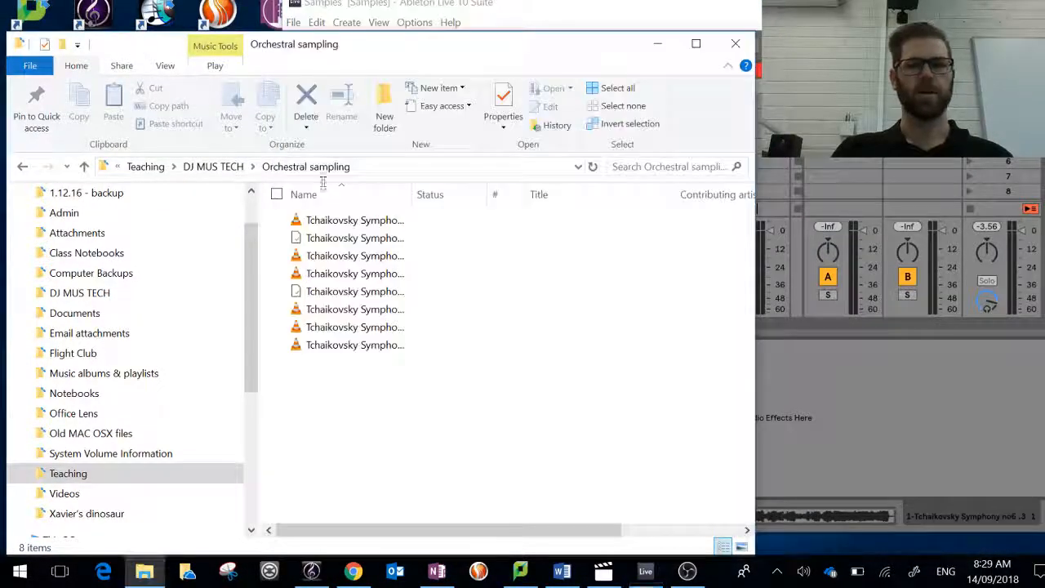
pyautogui.click(351, 273)
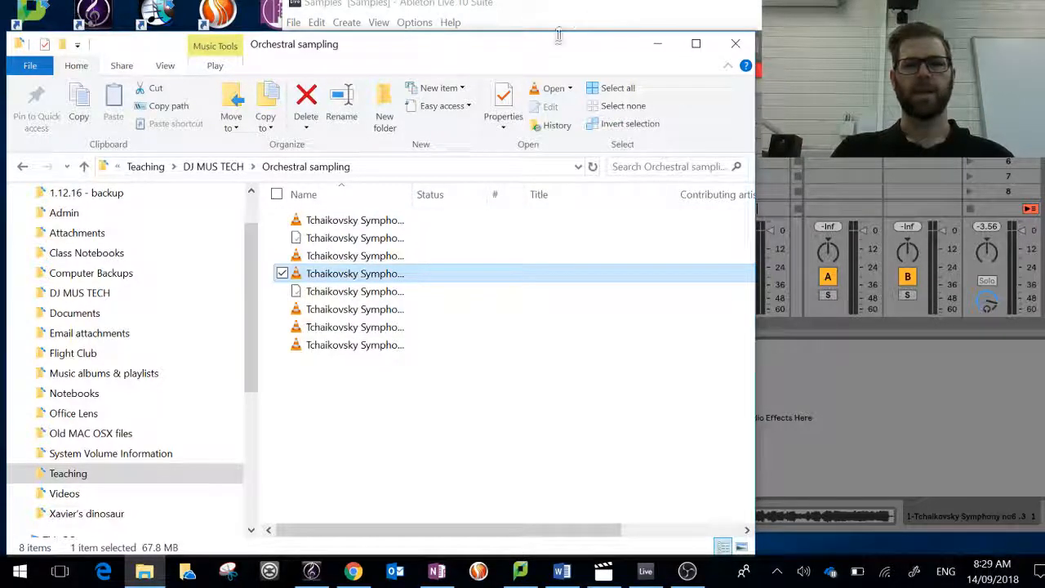
pyautogui.moveTo(555, 54); pyautogui.dragTo(215, 35)
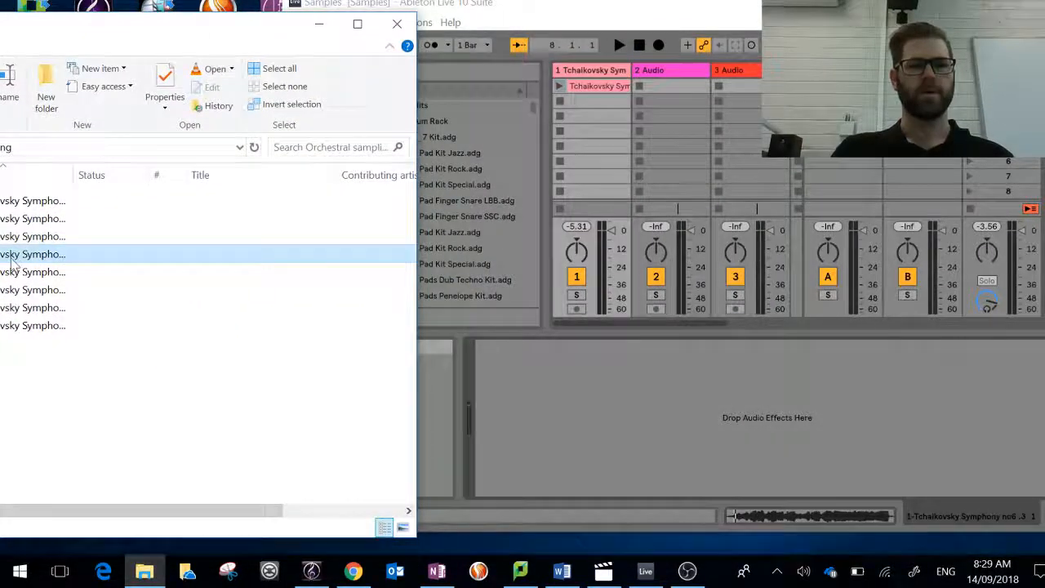
pyautogui.moveTo(16, 254); pyautogui.dragTo(590, 100)
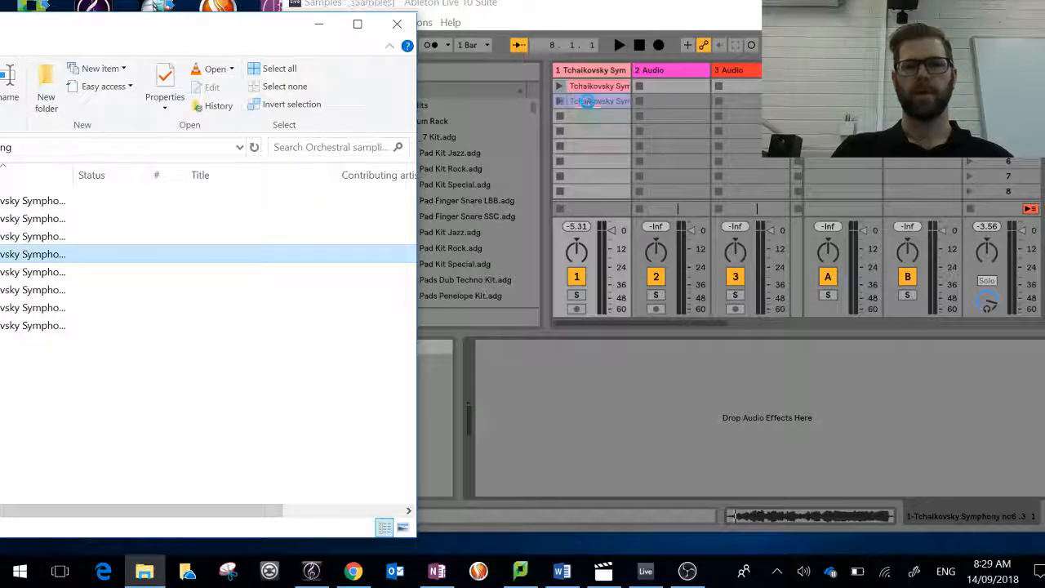
# Step: Minimise the file browser window, maximise Live, and open the newly imported clip's sample view
pyautogui.click(319, 25)
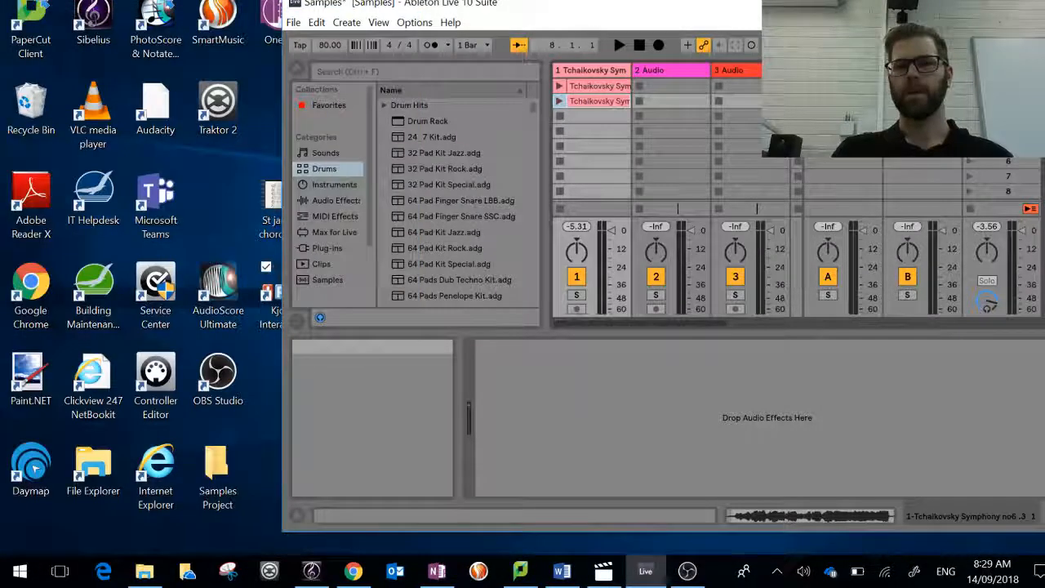
pyautogui.doubleClick(327, 4)
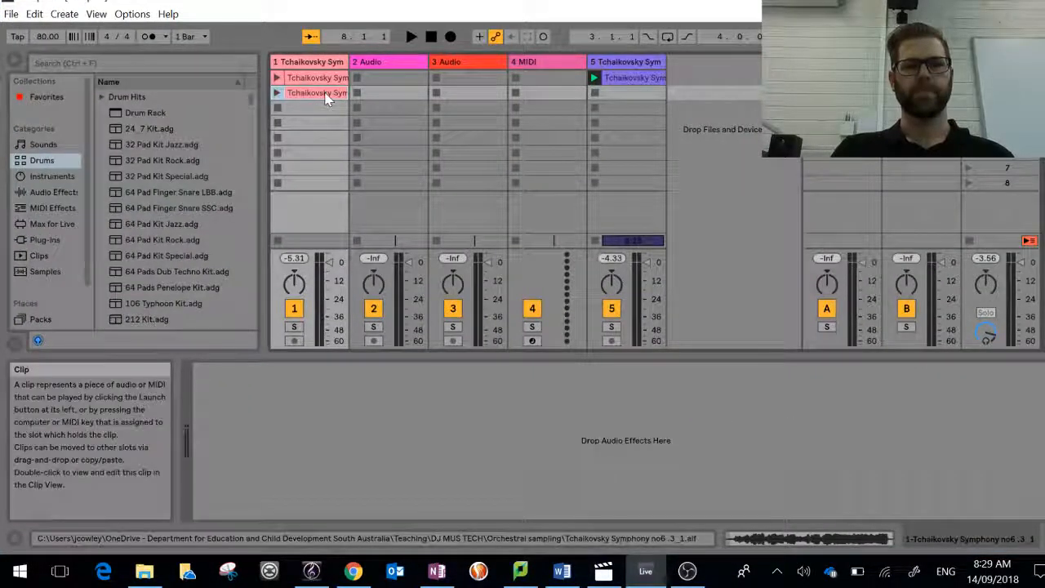
pyautogui.doubleClick(325, 95)
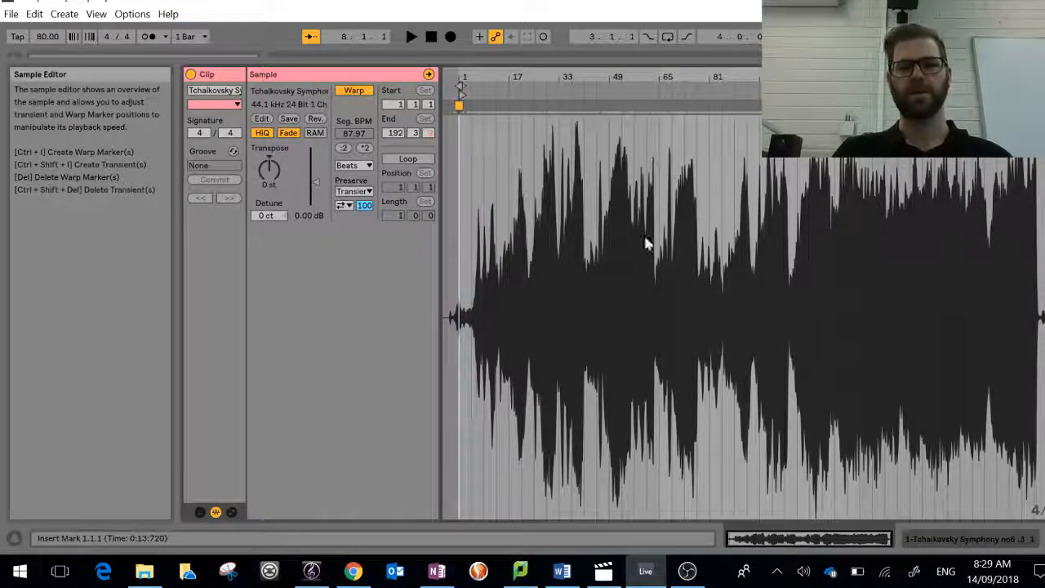
# Step: Turn off warping for the clip and narrow its playback region to about 2:27 through 3:02
pyautogui.click(356, 93)
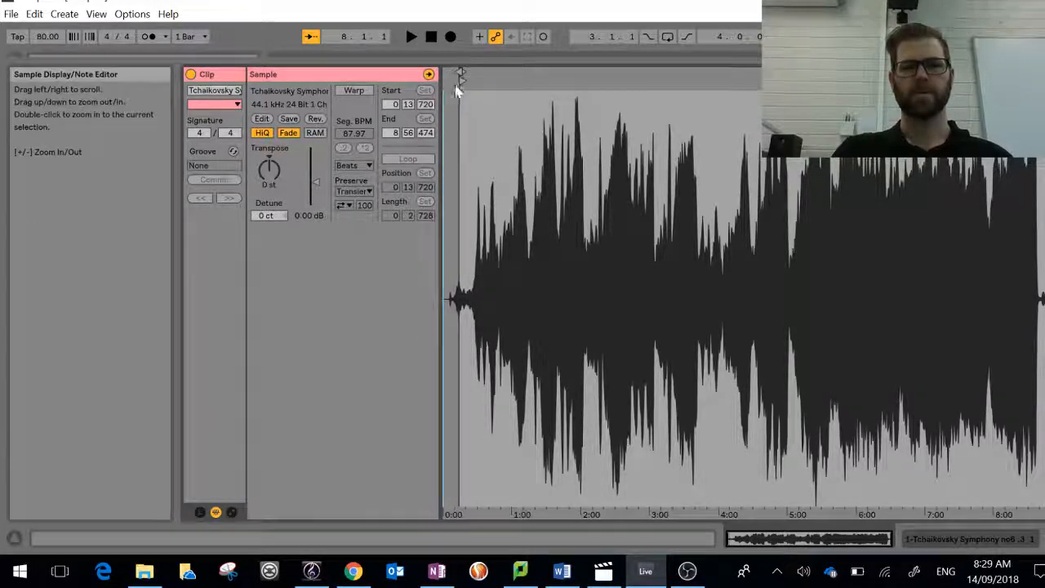
pyautogui.moveTo(463, 78)
pyautogui.mouseDown()
pyautogui.moveTo(633, 80)
pyautogui.moveTo(615, 82)
pyautogui.mouseUp()
pyautogui.moveTo(1038, 82); pyautogui.dragTo(635, 115)
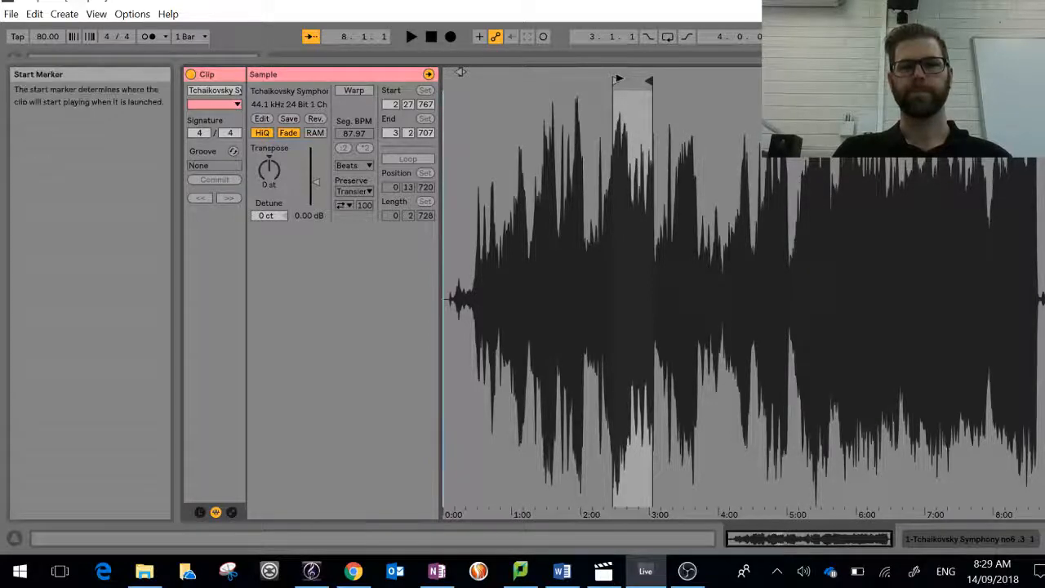
# Step: Extend the clip's end to about 8:39, re-enable warping, and set the start marker to 1.1.1
pyautogui.moveTo(617, 81)
pyautogui.mouseDown()
pyautogui.moveTo(467, 78)
pyautogui.moveTo(479, 79)
pyautogui.mouseUp()
pyautogui.moveTo(648, 81); pyautogui.dragTo(1038, 81)
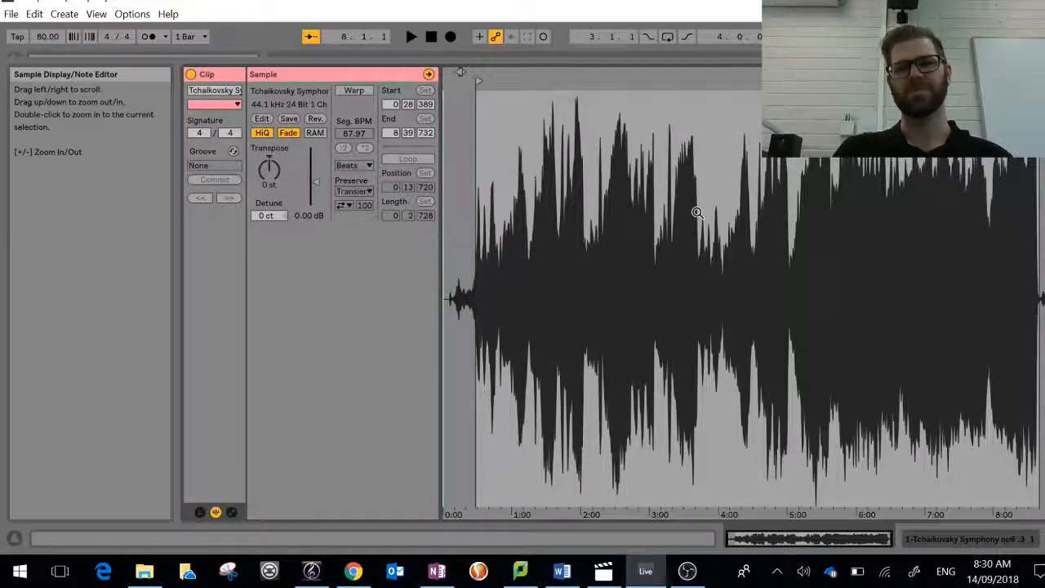
pyautogui.click(353, 90)
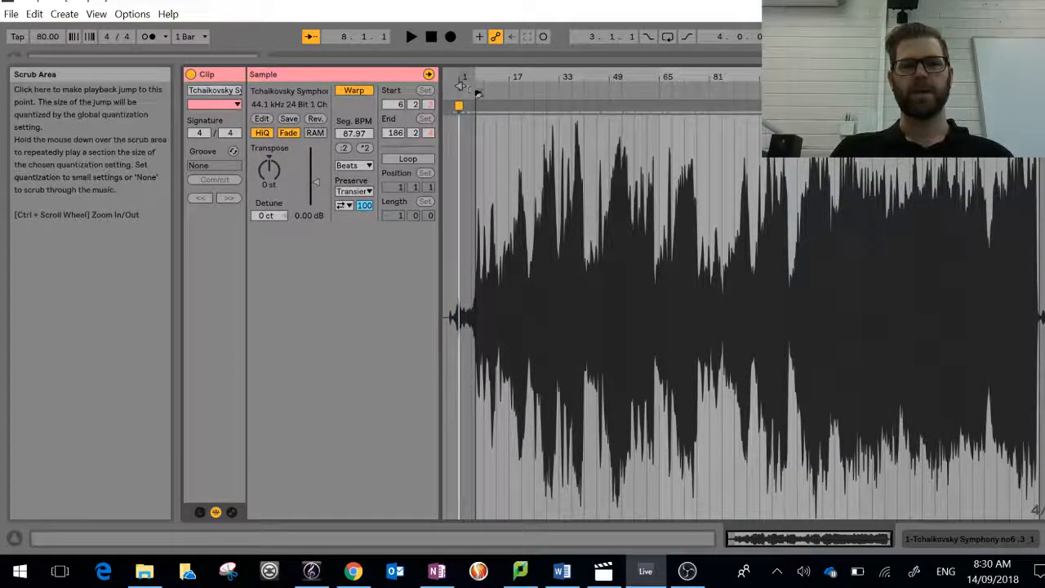
pyautogui.moveTo(477, 92); pyautogui.dragTo(460, 91)
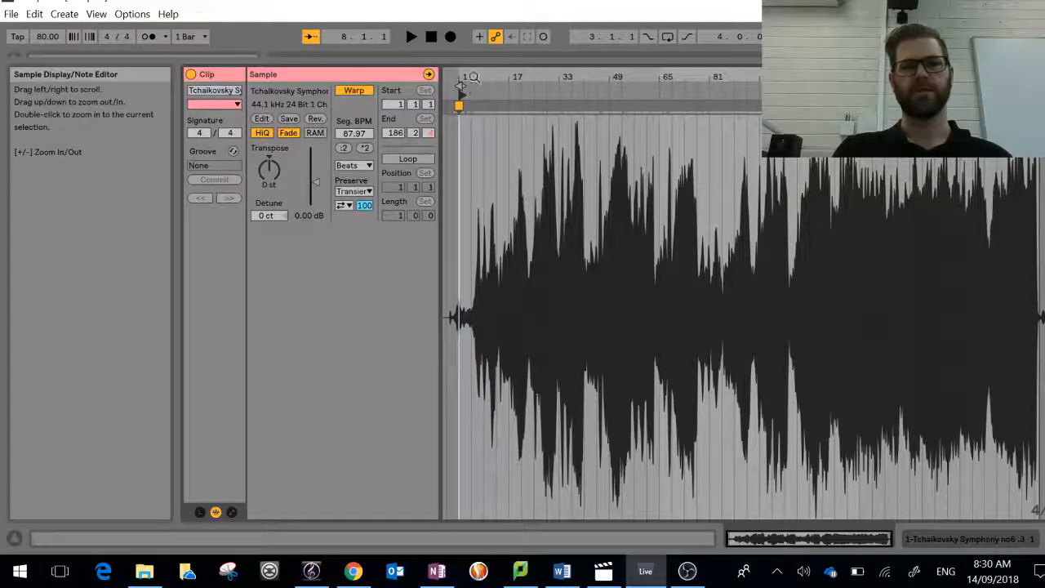
# Step: Audition the opening bars of the warped clip and stop playback
pyautogui.moveTo(461, 85); pyautogui.dragTo(468, 151)
pyautogui.moveTo(510, 88)
pyautogui.mouseDown()
pyautogui.moveTo(508, 77)
pyautogui.moveTo(508, 118)
pyautogui.mouseUp()
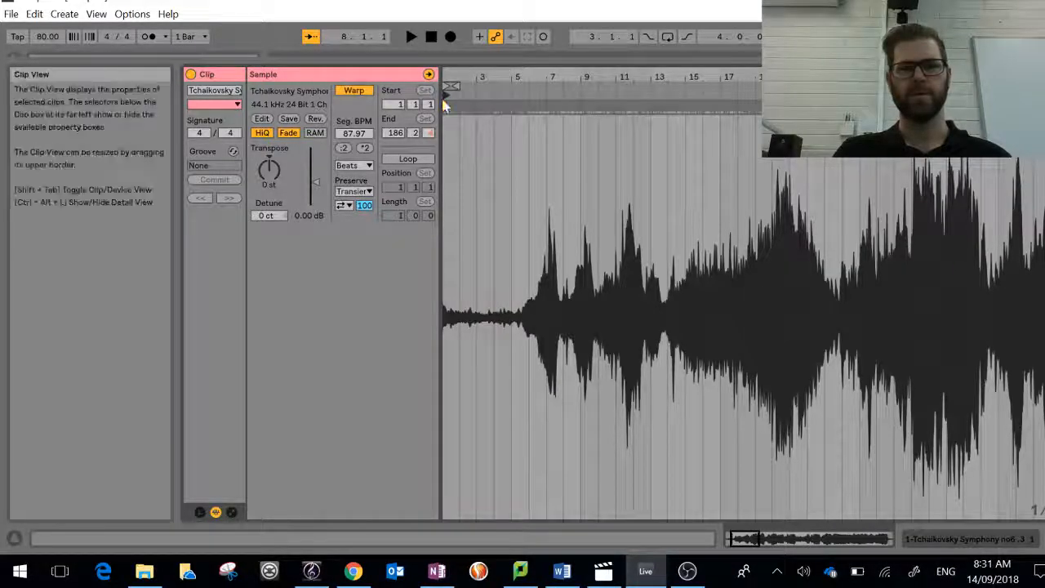
pyautogui.click(528, 88)
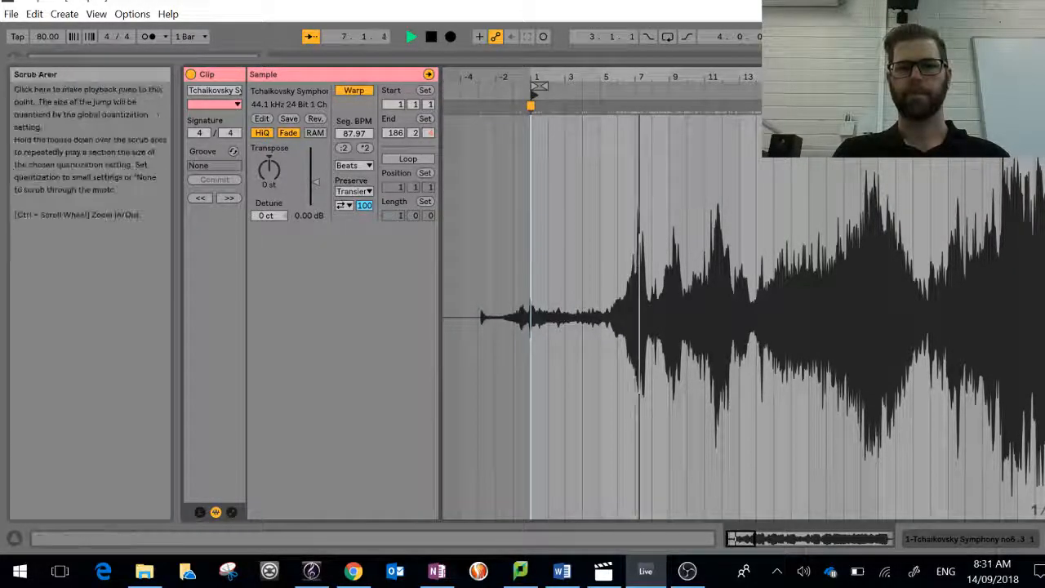
pyautogui.moveTo(832, 77); pyautogui.dragTo(631, 49)
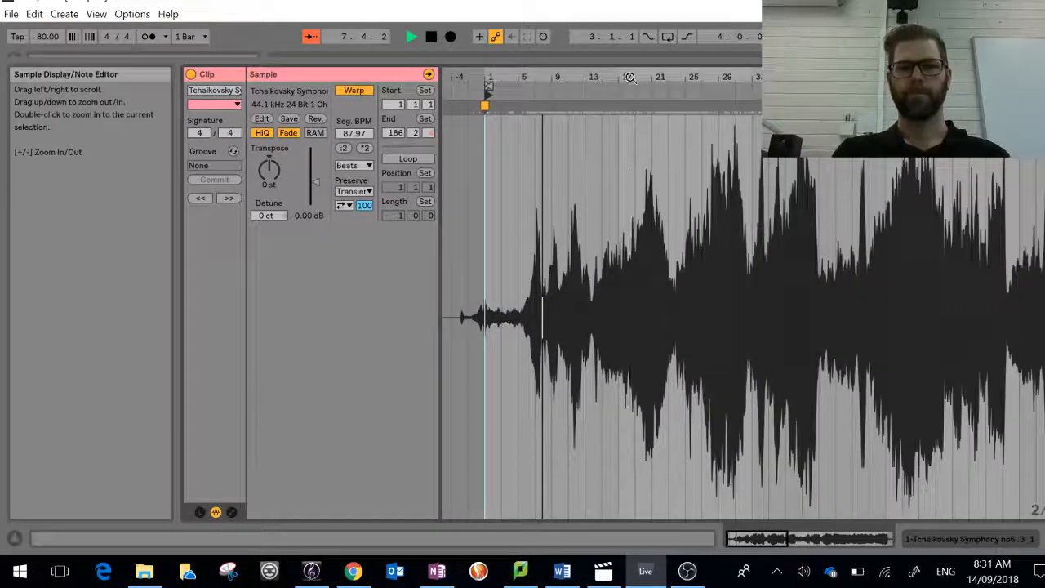
pyautogui.click(431, 39)
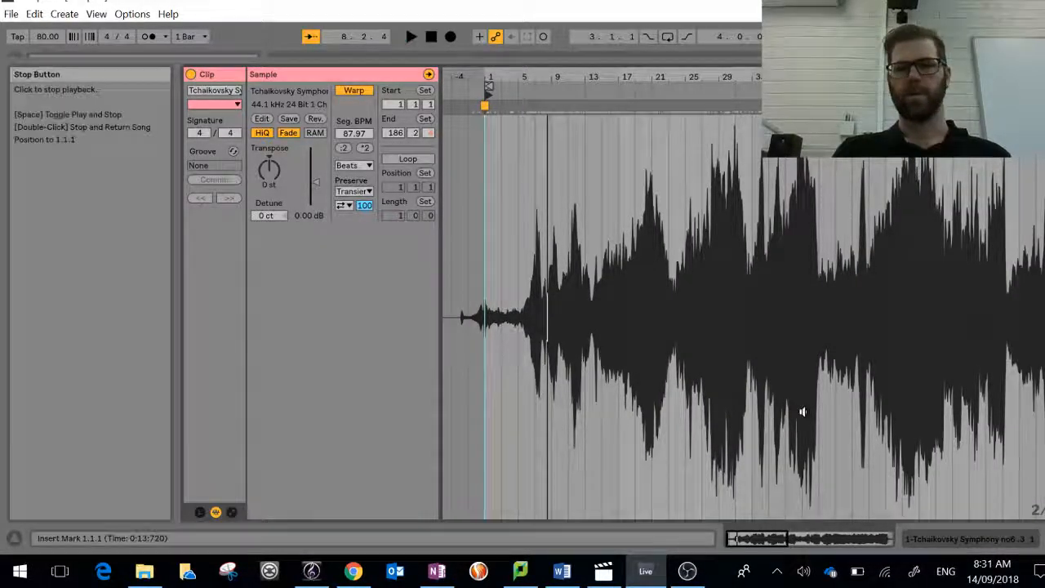
# Step: Stop the Tchaikovsky clip on track 5 and return to the sample view of track 1's second clip
pyautogui.press('Tab')
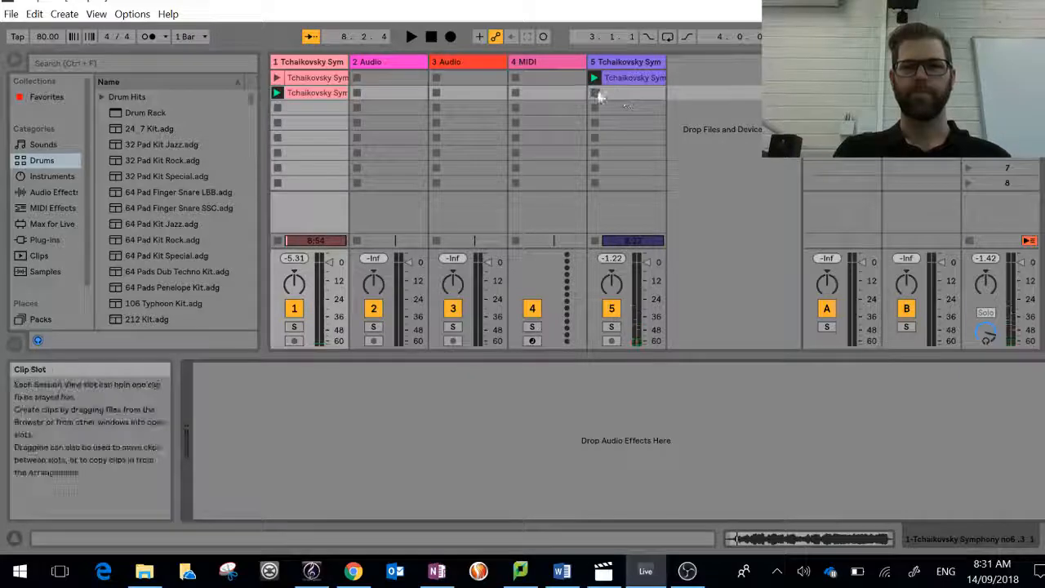
pyautogui.click(595, 240)
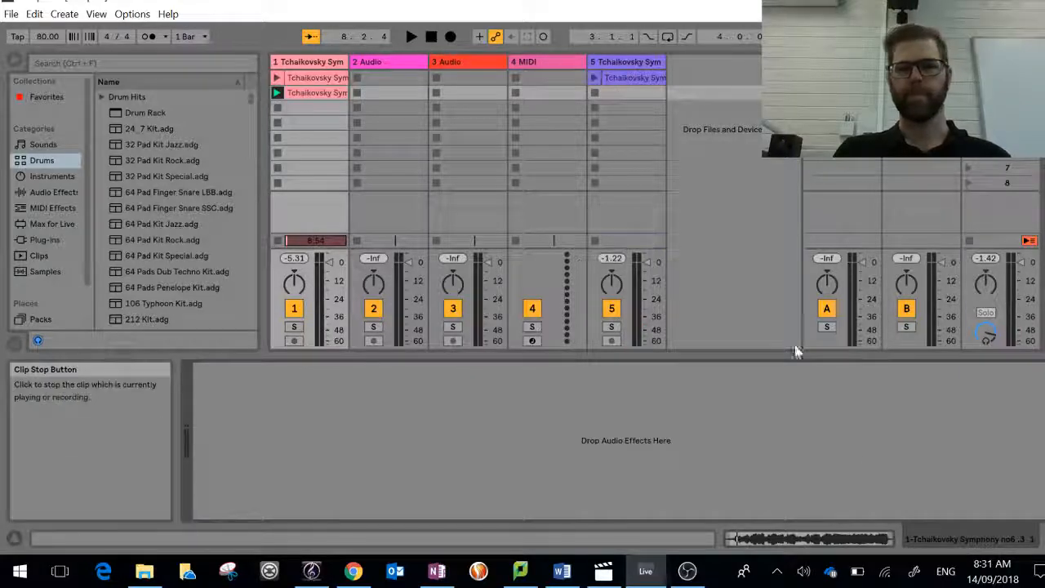
pyautogui.click(850, 537)
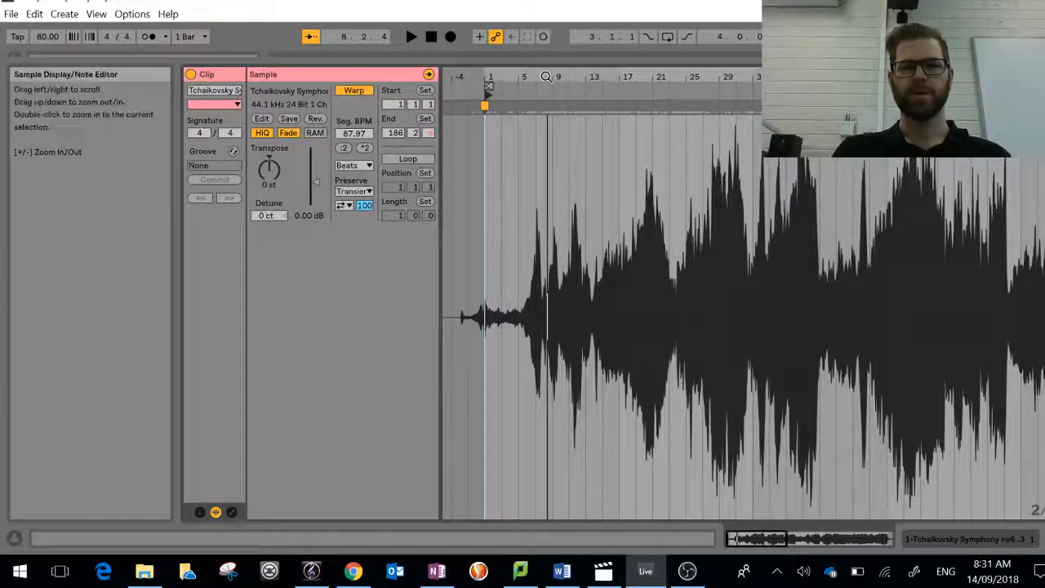
# Step: Set the clip's start marker to 6.1.1, audition from that point, and stop playback
pyautogui.moveTo(548, 78); pyautogui.dragTo(638, 127)
pyautogui.moveTo(506, 86); pyautogui.dragTo(614, 85)
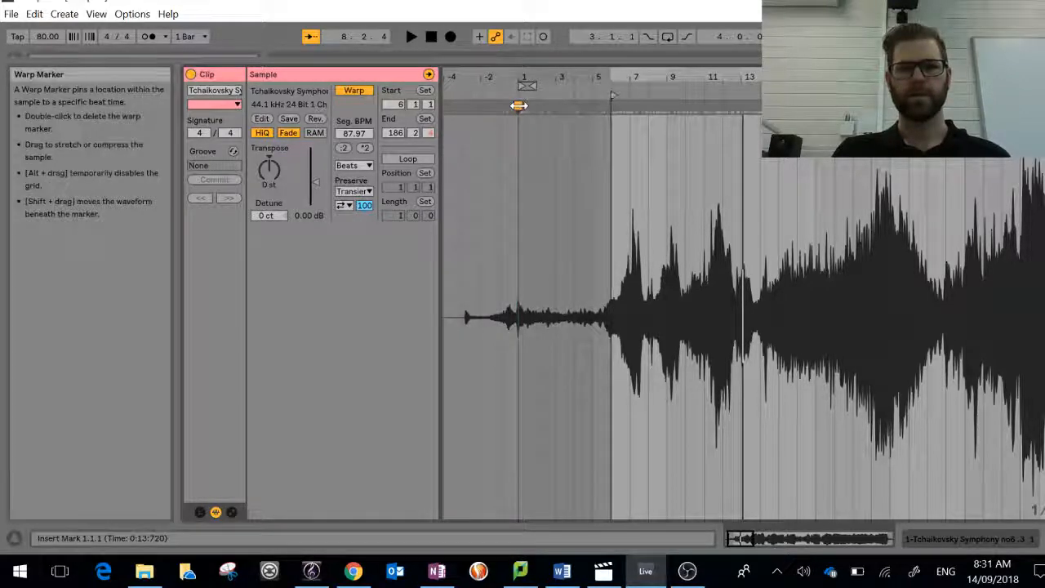
pyautogui.click(609, 87)
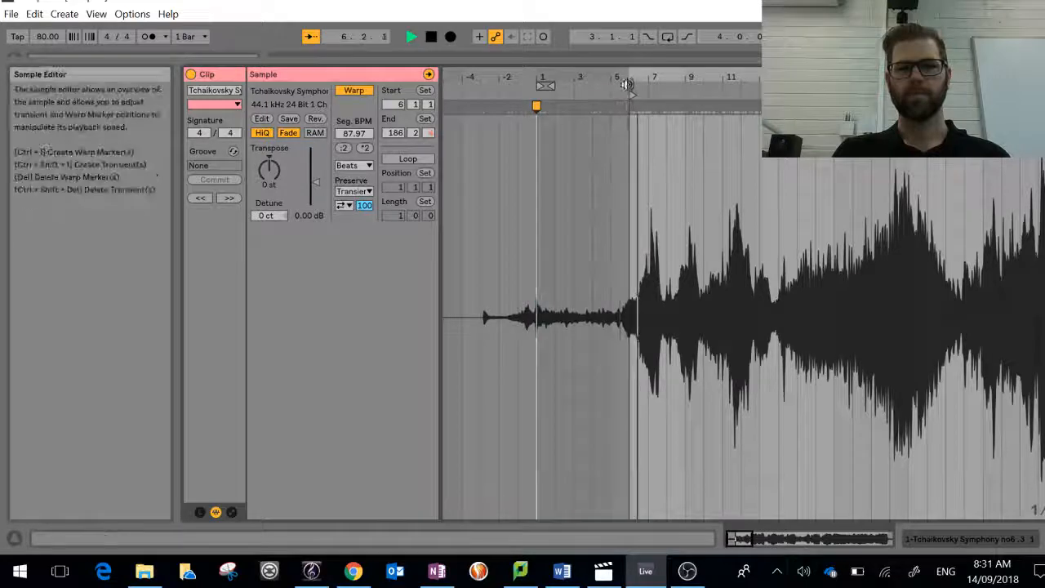
pyautogui.moveTo(629, 72); pyautogui.dragTo(628, 171)
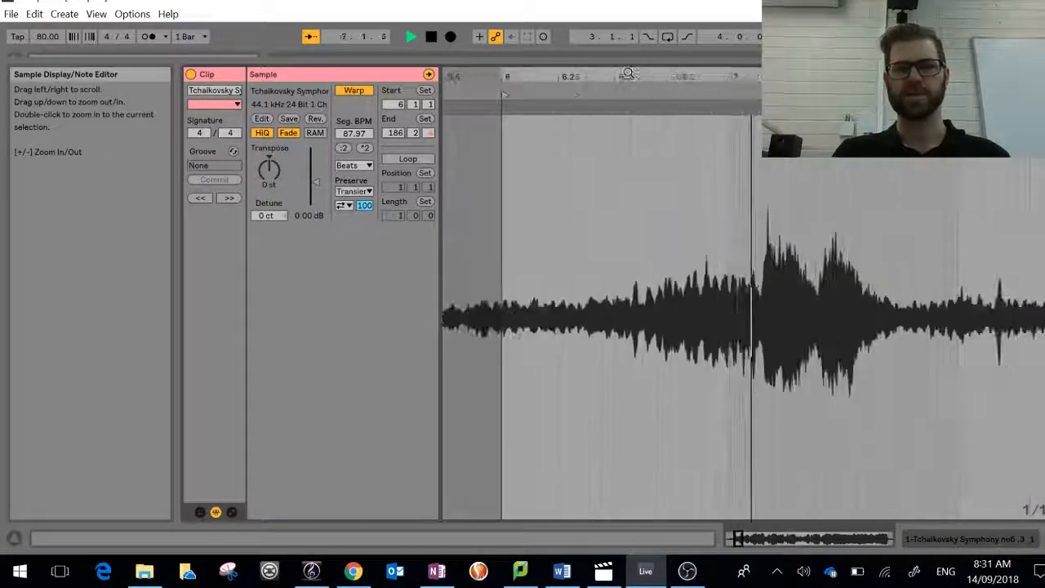
pyautogui.click(431, 36)
# Step: Move the clip's start marker to 5.4.1 and play the sample from there
pyautogui.moveTo(552, 166); pyautogui.dragTo(865, 172)
pyautogui.moveTo(768, 77); pyautogui.dragTo(1035, 77)
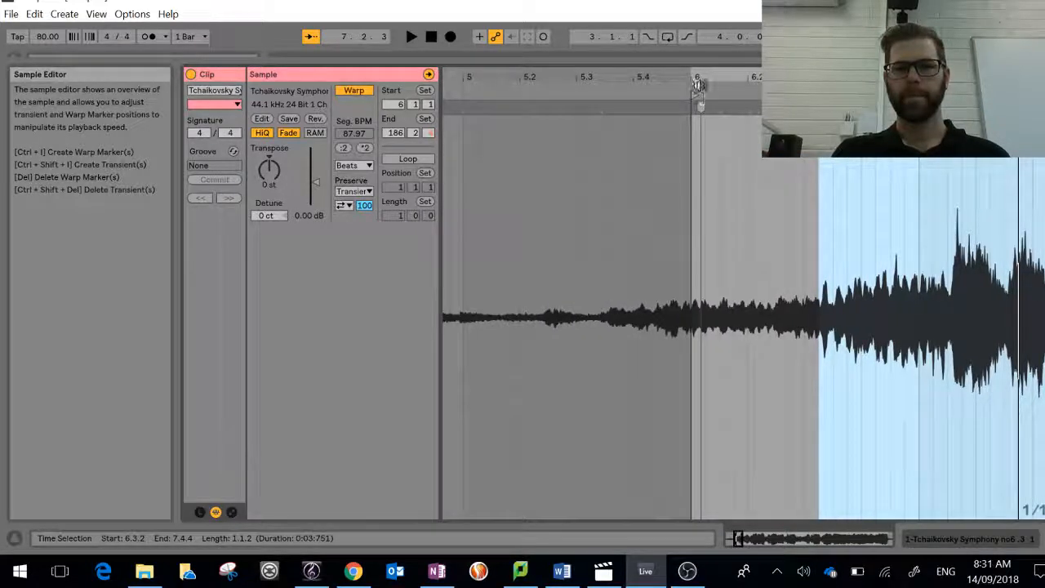
pyautogui.click(692, 96)
pyautogui.moveTo(650, 96); pyautogui.dragTo(639, 98)
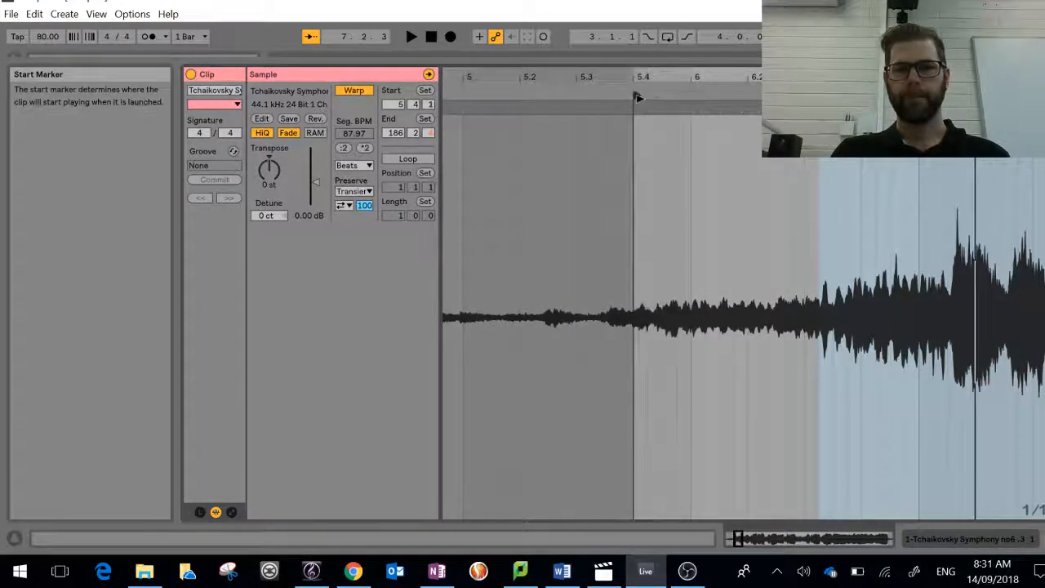
pyautogui.click(635, 88)
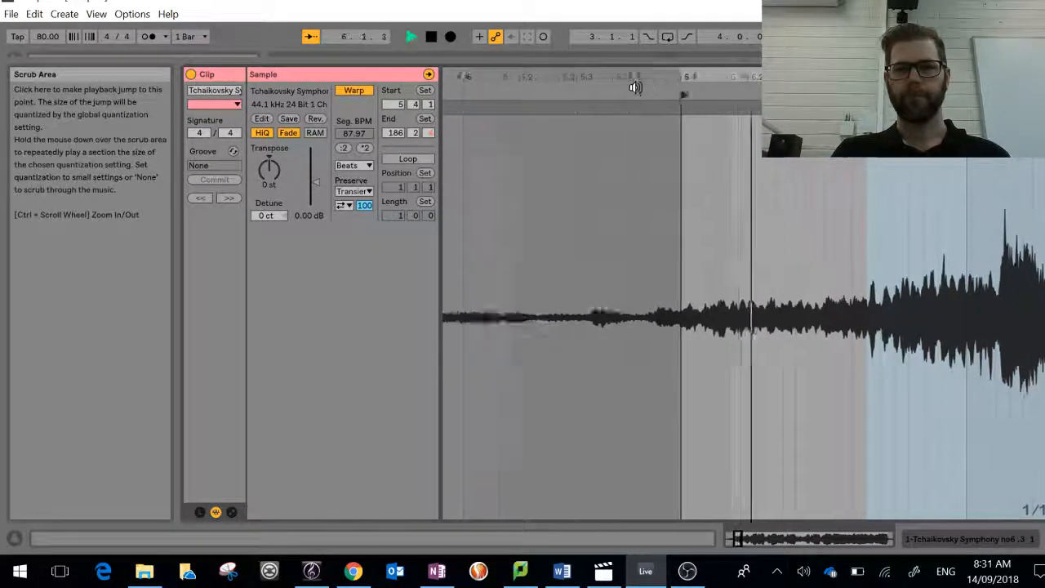
# Step: Insert a warp marker at 0:26:564 in the sample, align it to beat 5.4.1, and audition the result
pyautogui.click(598, 188)
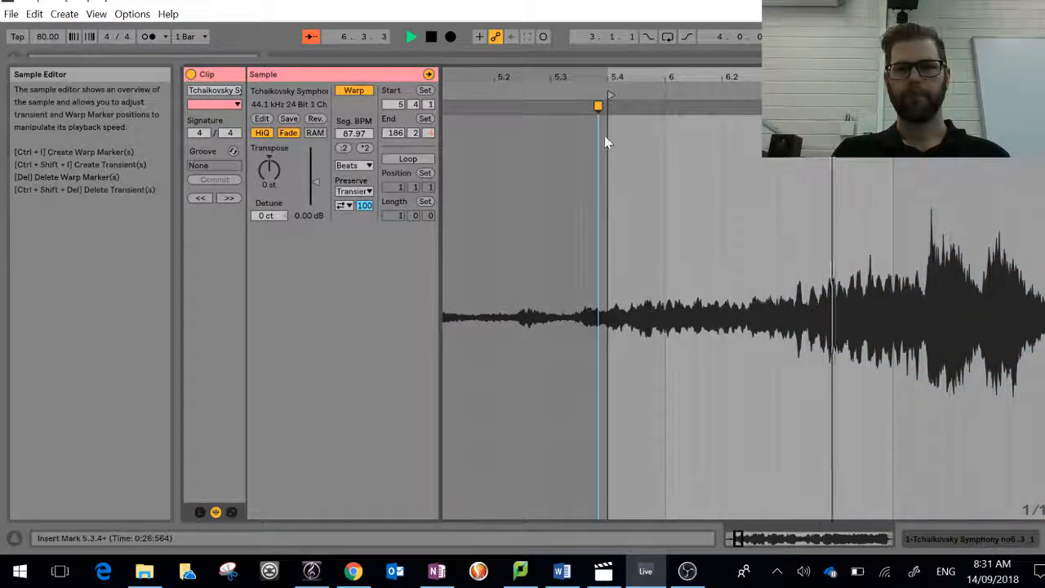
pyautogui.moveTo(597, 105); pyautogui.dragTo(609, 103)
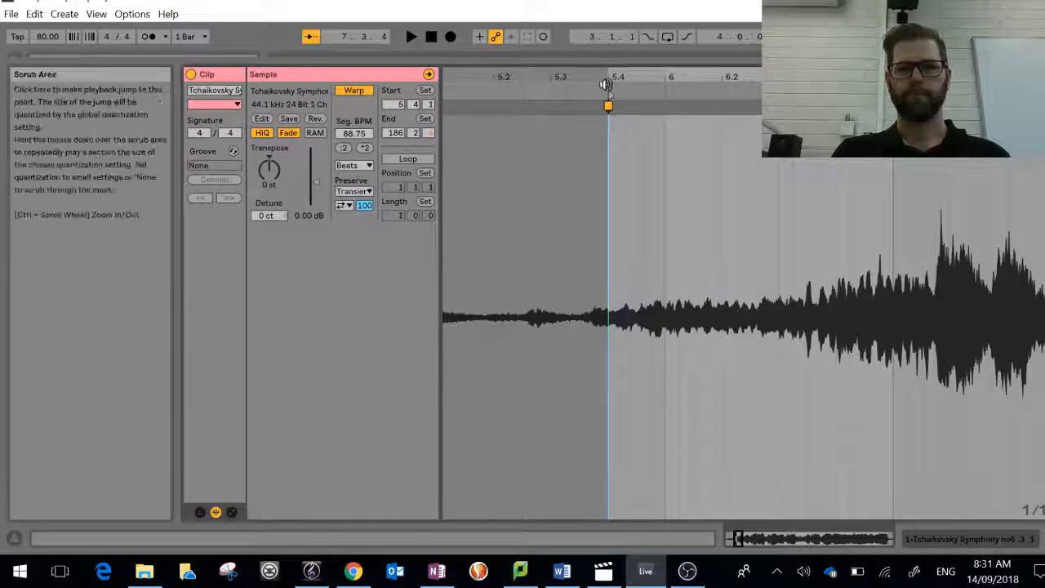
pyautogui.click(605, 84)
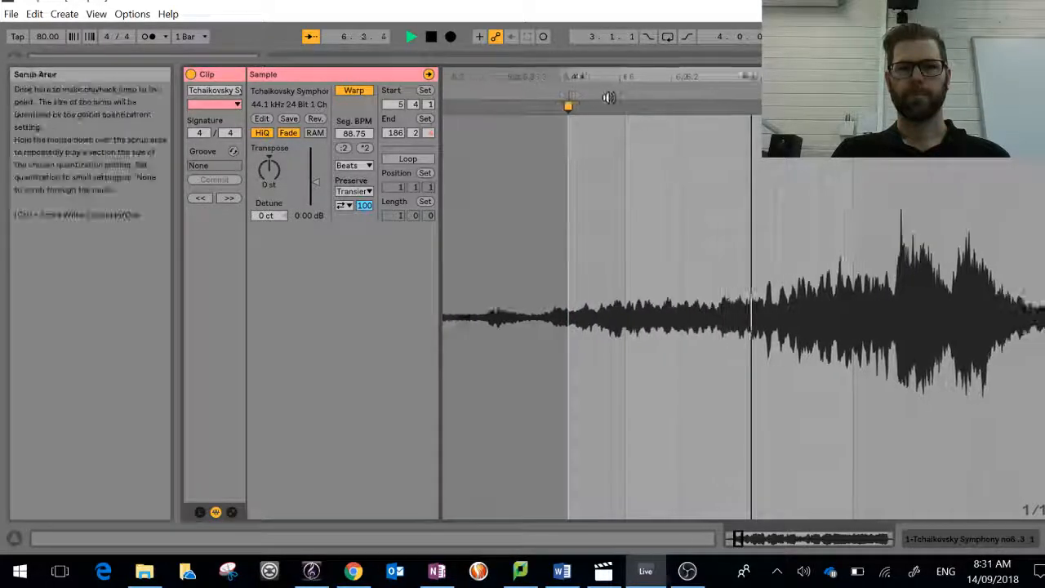
pyautogui.click(430, 36)
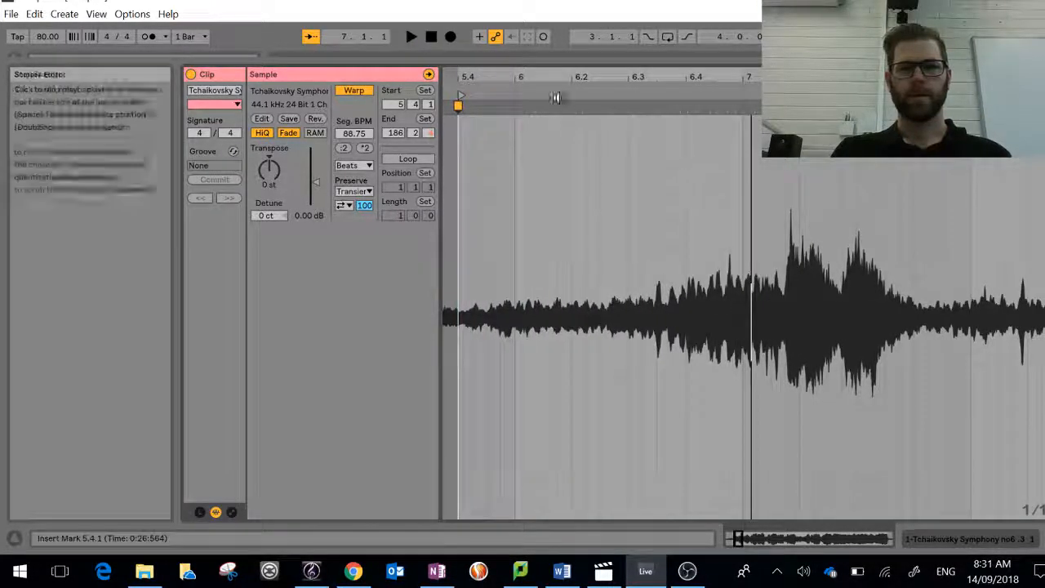
pyautogui.click(555, 97)
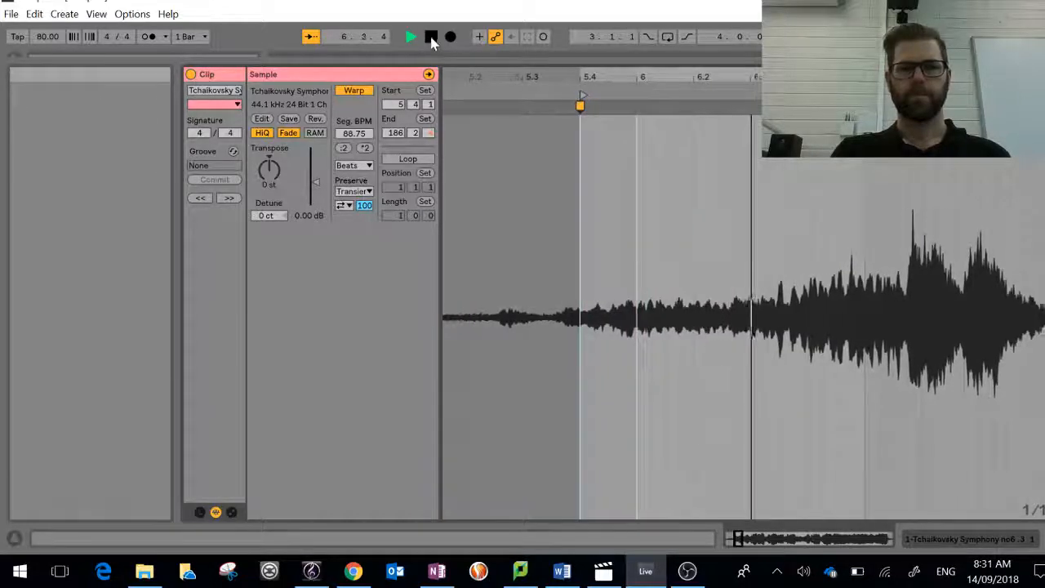
pyautogui.click(431, 38)
# Step: Set the start marker to 5.4.3, insert a warp marker at that point, and align it to 6.1.1
pyautogui.moveTo(568, 96); pyautogui.dragTo(626, 96)
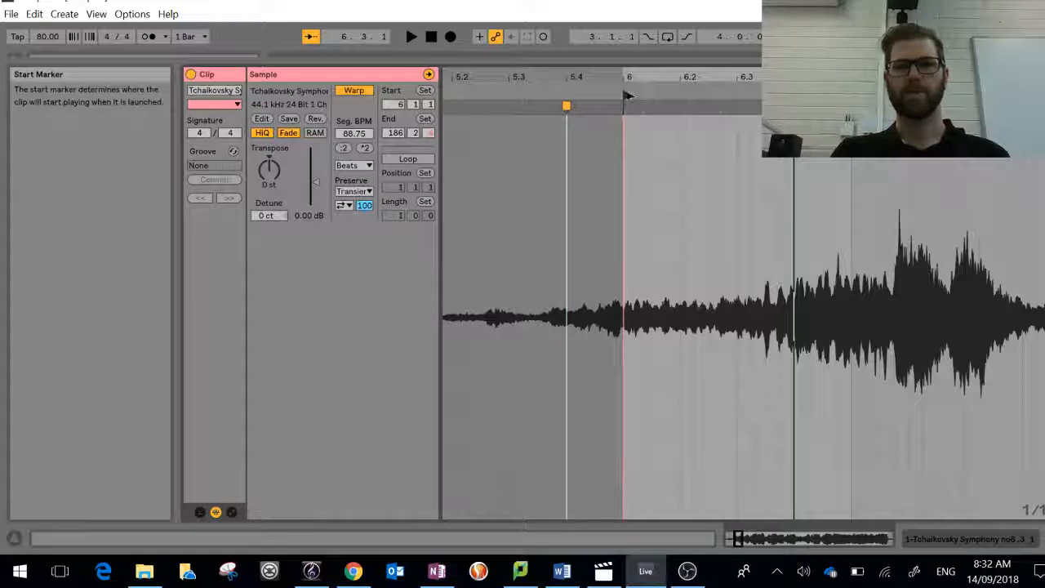
pyautogui.moveTo(623, 95); pyautogui.dragTo(598, 94)
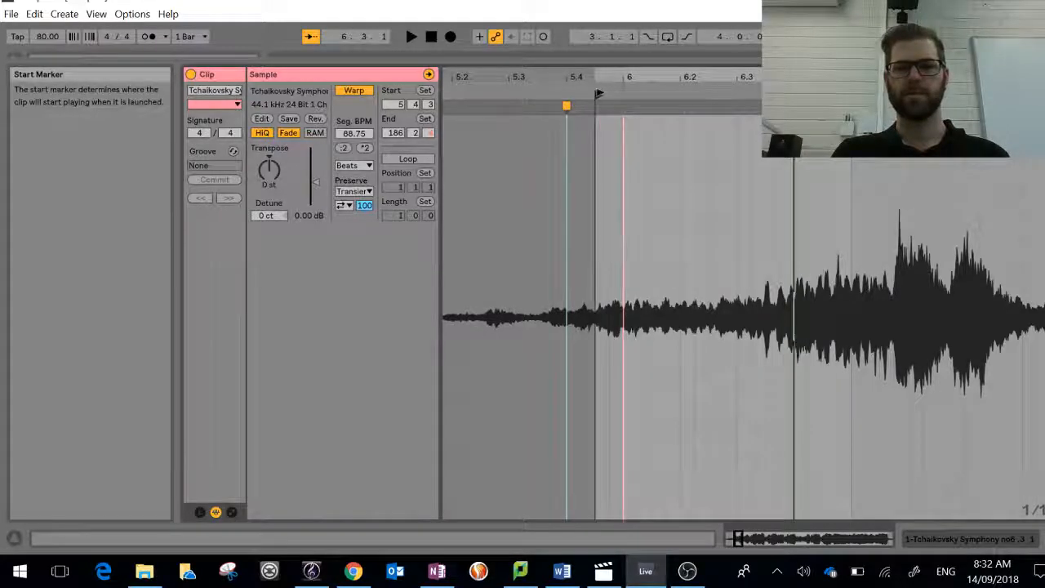
pyautogui.doubleClick(594, 102)
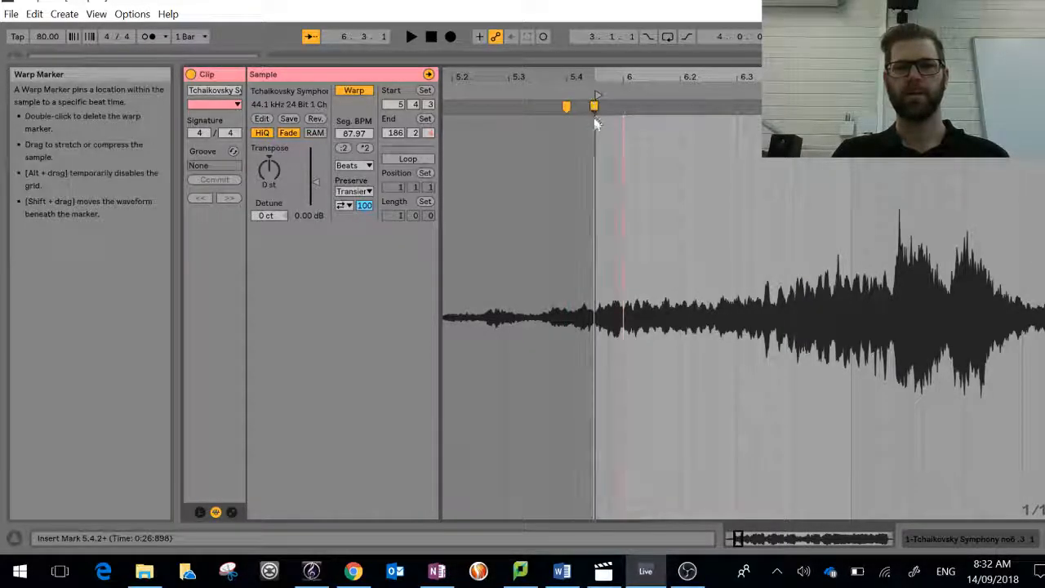
pyautogui.moveTo(593, 107); pyautogui.dragTo(618, 108)
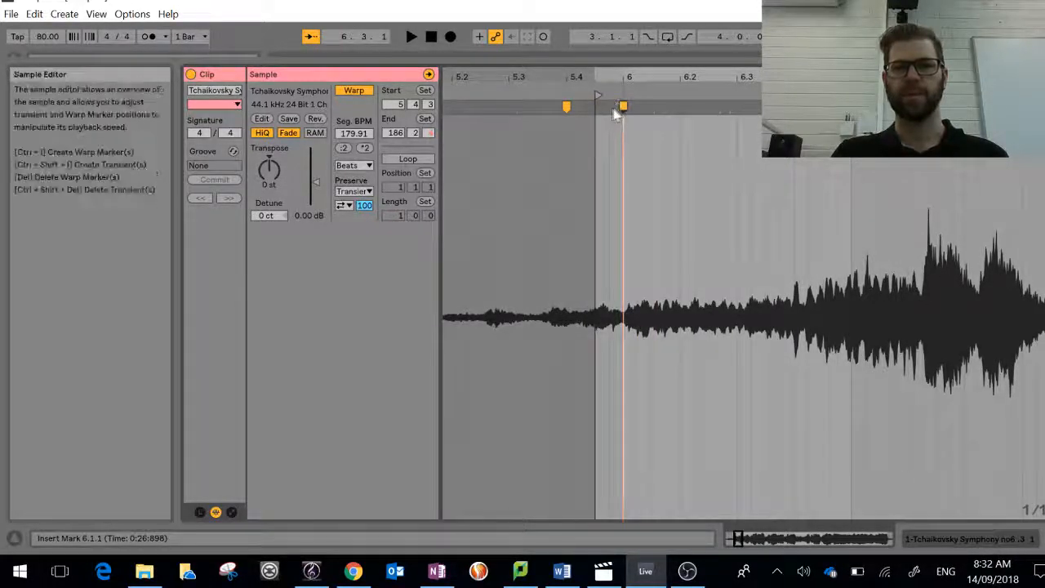
# Step: Audition the sample twice around the warp marker at beat 6.1.1, stopping playback each time
pyautogui.moveTo(618, 105)
pyautogui.mouseDown()
pyautogui.moveTo(593, 104)
pyautogui.moveTo(881, 110)
pyautogui.moveTo(576, 109)
pyautogui.moveTo(651, 120)
pyautogui.moveTo(636, 124)
pyautogui.moveTo(618, 102)
pyautogui.mouseUp()
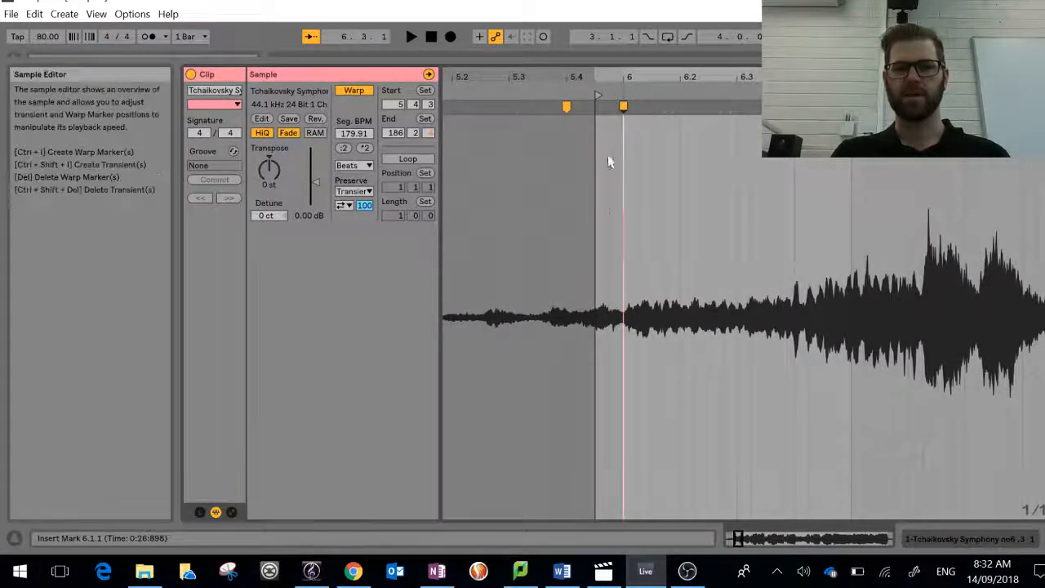
pyautogui.click(623, 88)
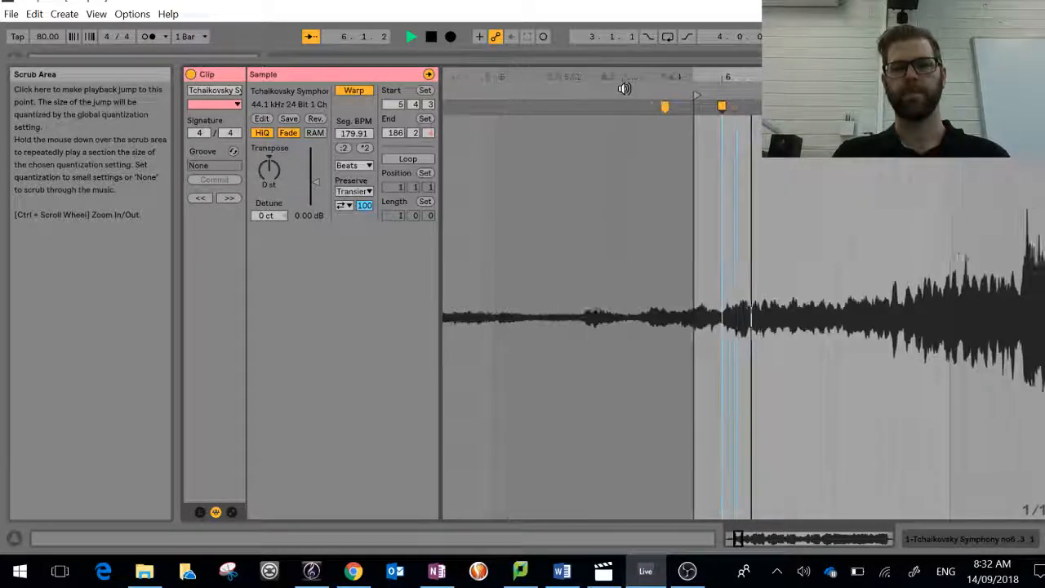
pyautogui.click(431, 43)
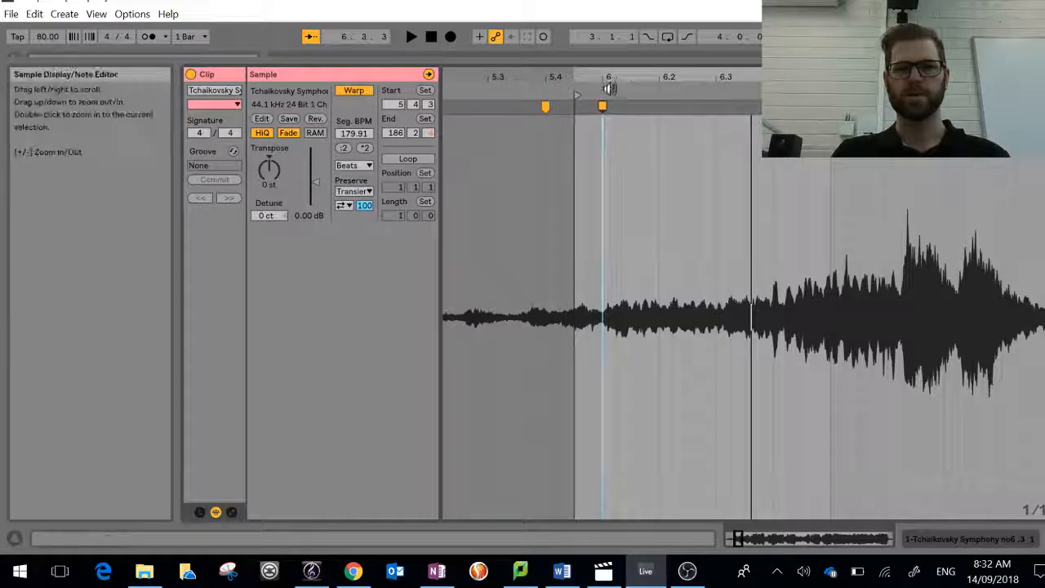
pyautogui.click(605, 93)
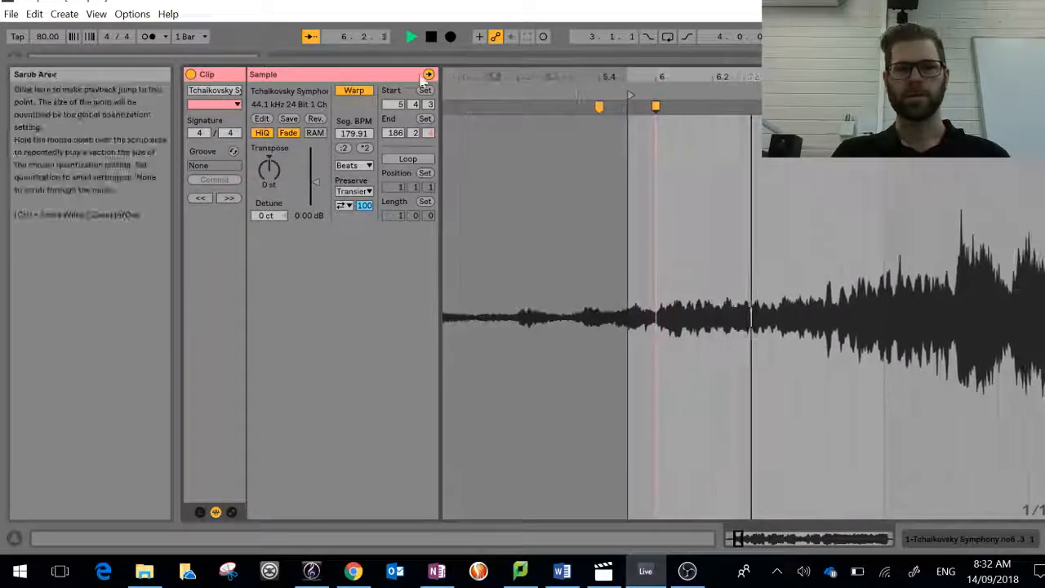
pyautogui.click(431, 36)
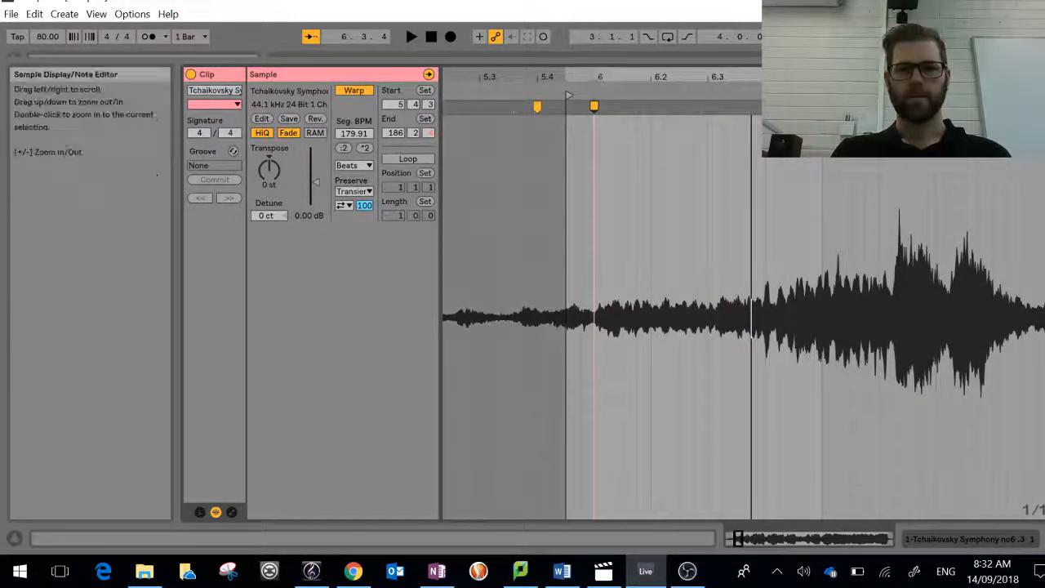
# Step: Pin the note onset at 0:26:964 in the sample to beat 6.1.1 with the warp marker and audition the correction
pyautogui.moveTo(601, 77); pyautogui.dragTo(600, 126)
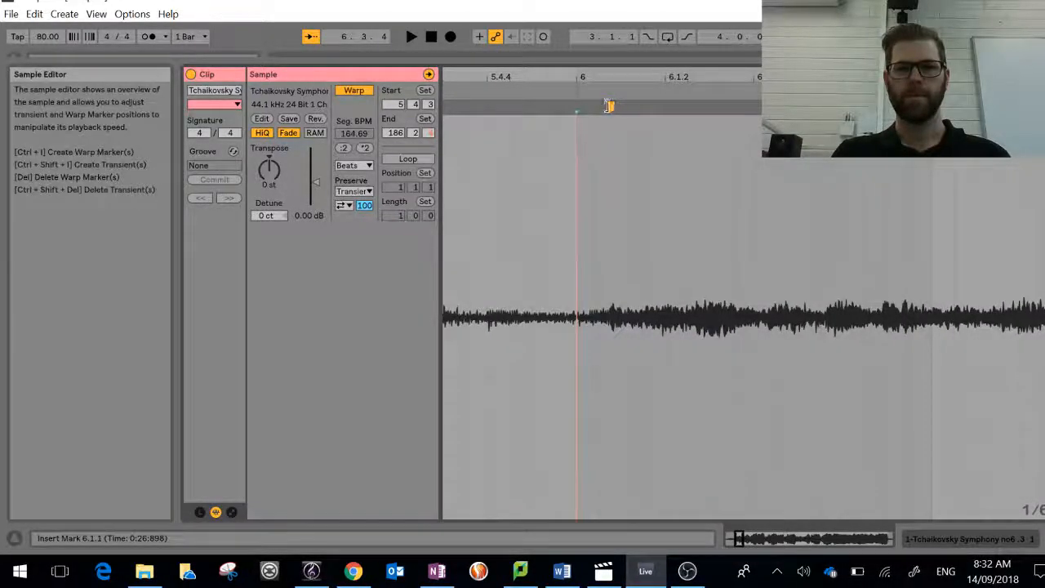
pyautogui.moveTo(609, 106); pyautogui.dragTo(576, 103)
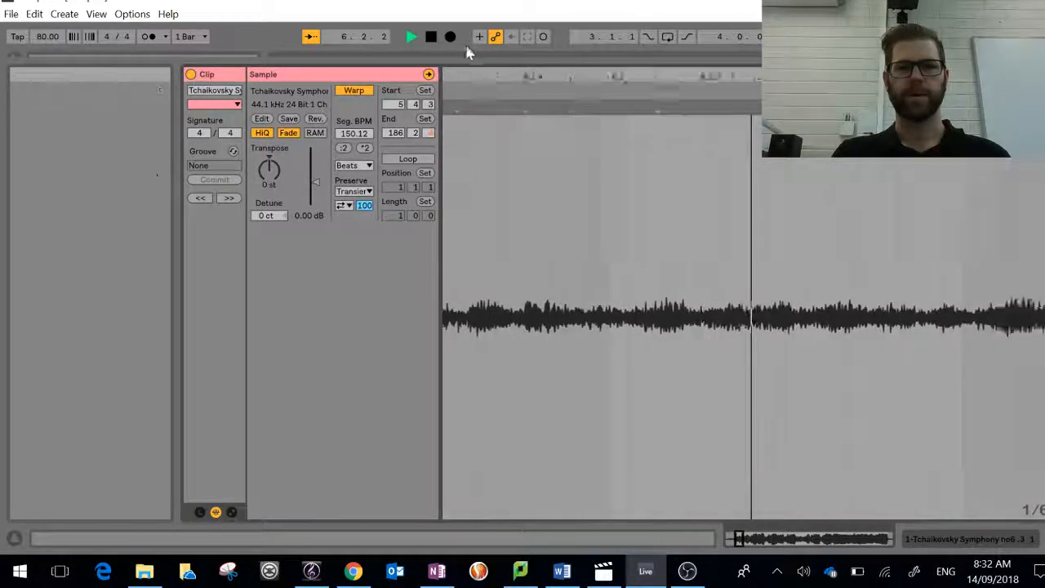
pyautogui.press('space')
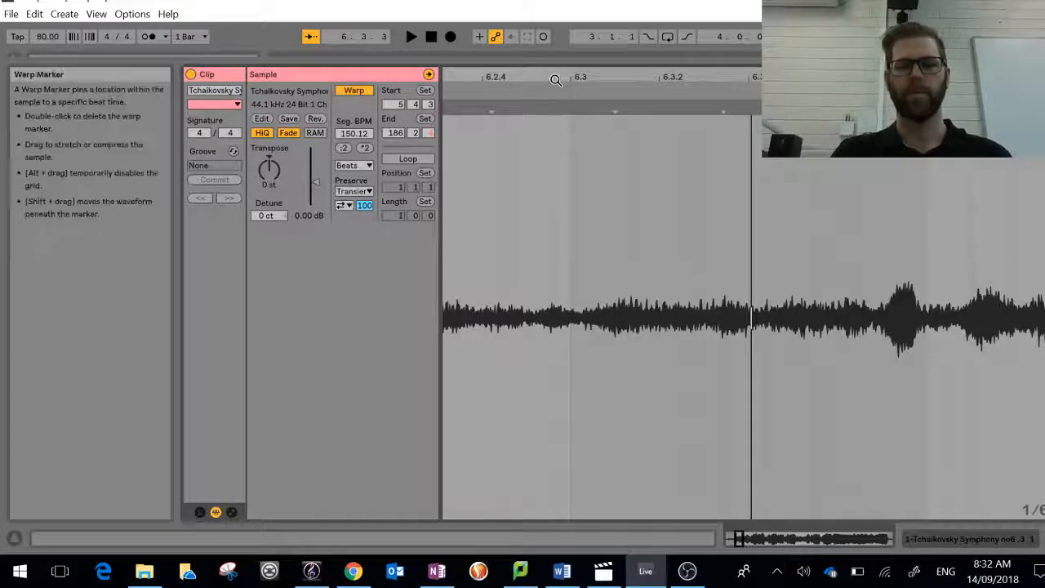
pyautogui.press('space')
pyautogui.press('space')
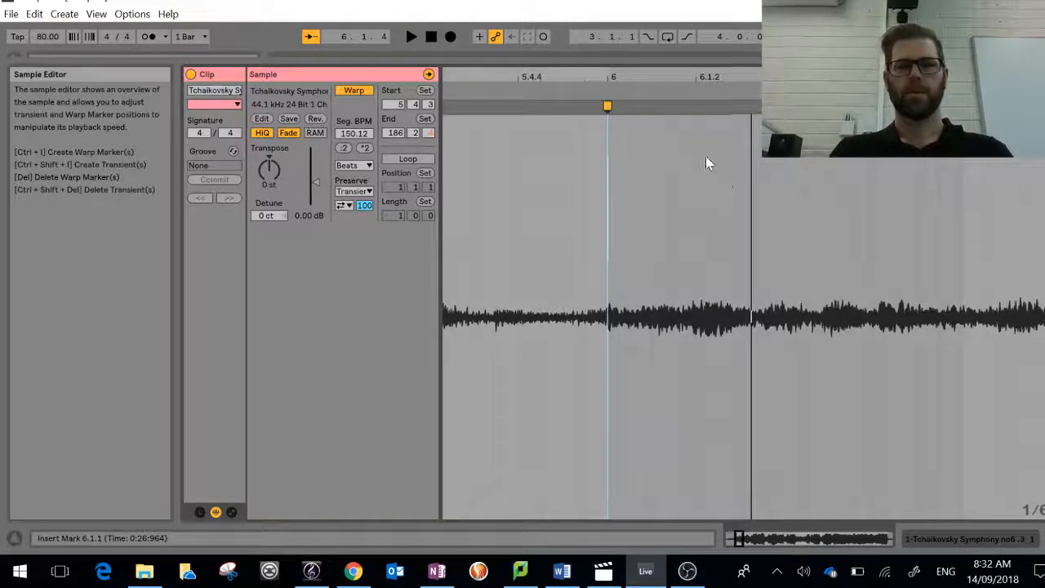
pyautogui.press('space')
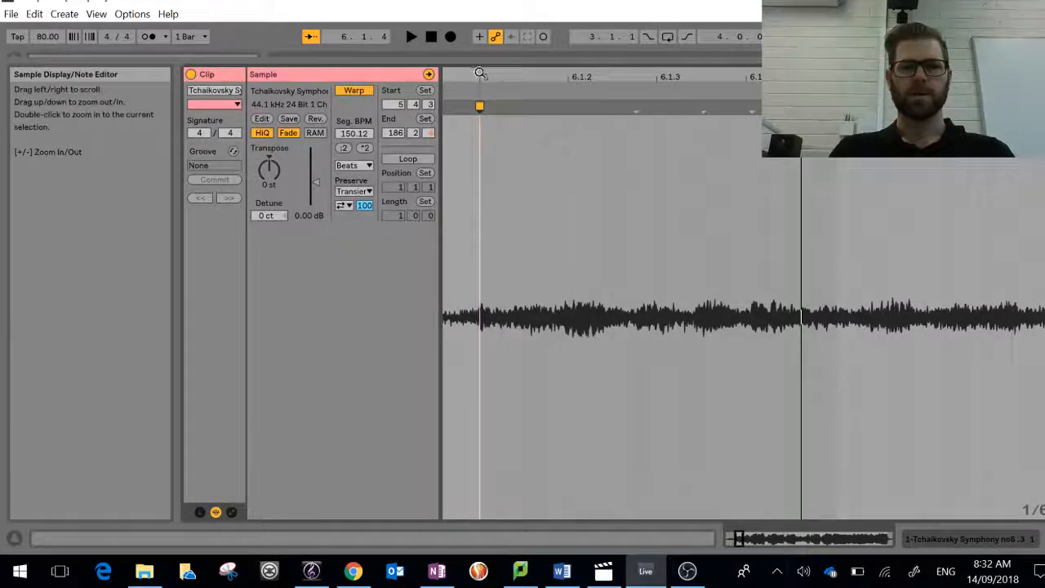
# Step: Set the clip's start marker to 6.1.1 and its end marker to 13.1.1
pyautogui.moveTo(479, 72); pyautogui.dragTo(479, 16)
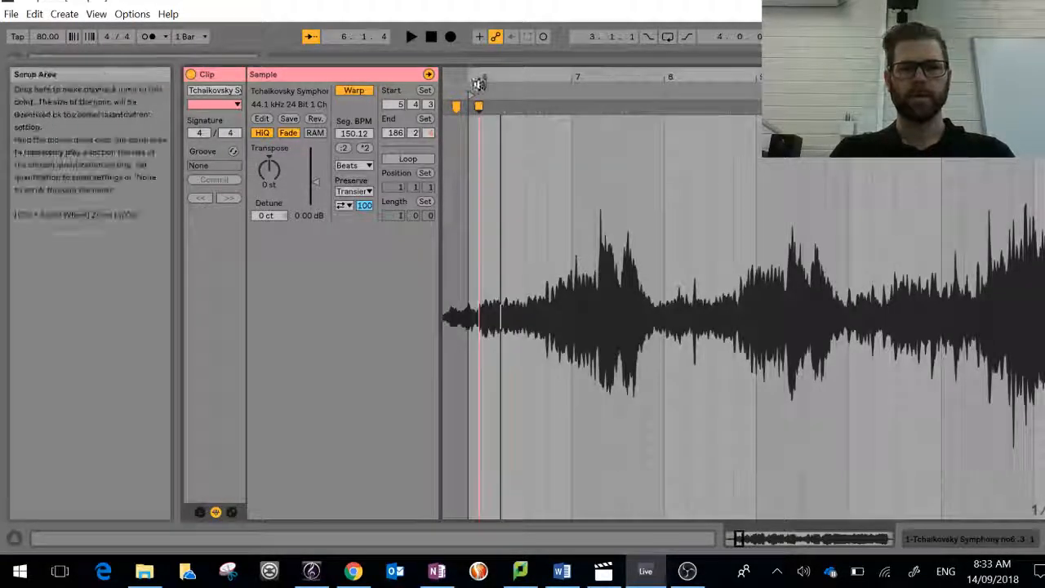
pyautogui.click(480, 105)
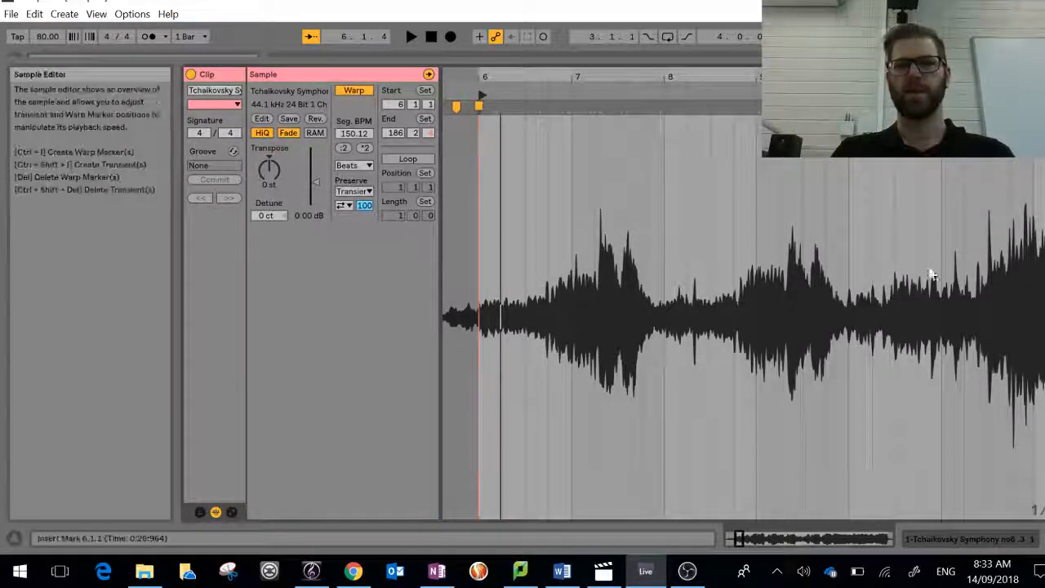
pyautogui.moveTo(479, 76)
pyautogui.mouseDown()
pyautogui.moveTo(741, 41)
pyautogui.moveTo(372, 34)
pyautogui.moveTo(555, 16)
pyautogui.moveTo(515, 8)
pyautogui.mouseUp()
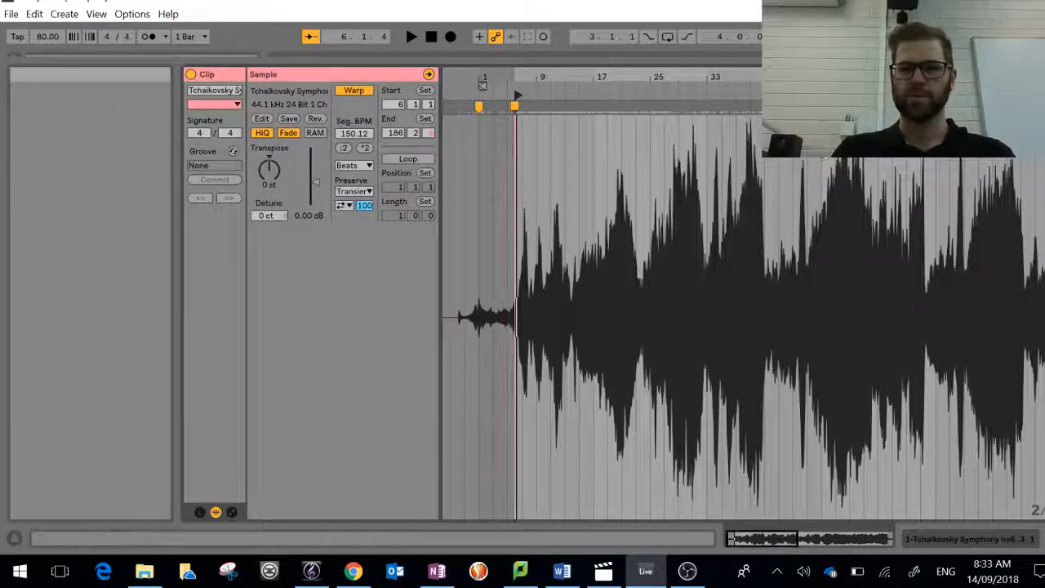
pyautogui.moveTo(482, 85); pyautogui.dragTo(462, 85)
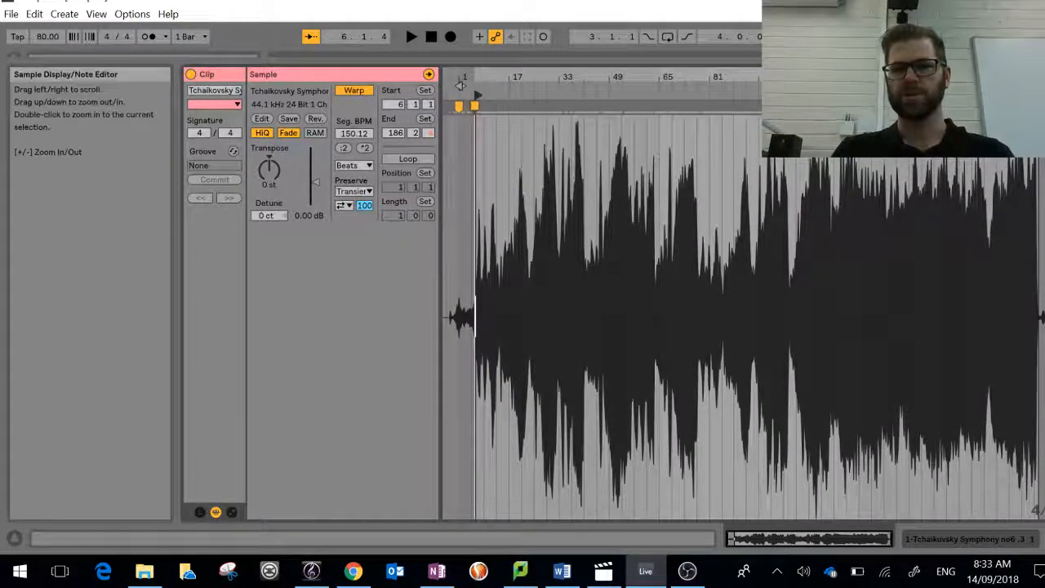
pyautogui.moveTo(1037, 95)
pyautogui.mouseDown()
pyautogui.moveTo(480, 96)
pyautogui.moveTo(493, 95)
pyautogui.mouseUp()
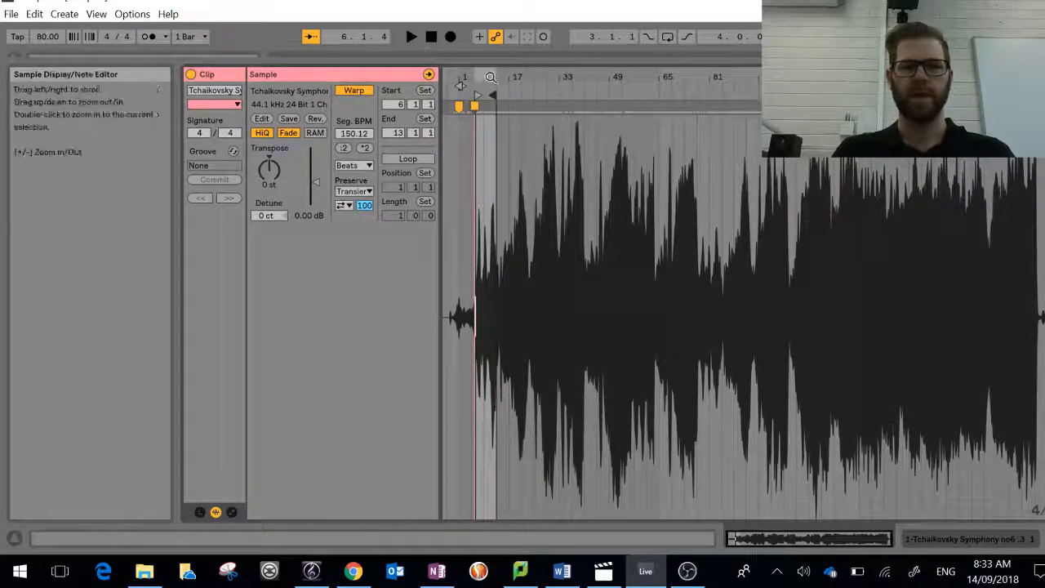
# Step: Shorten the clip by setting its end marker to 9.1.1 and audition the section from bar 6
pyautogui.moveTo(460, 86); pyautogui.dragTo(457, 200)
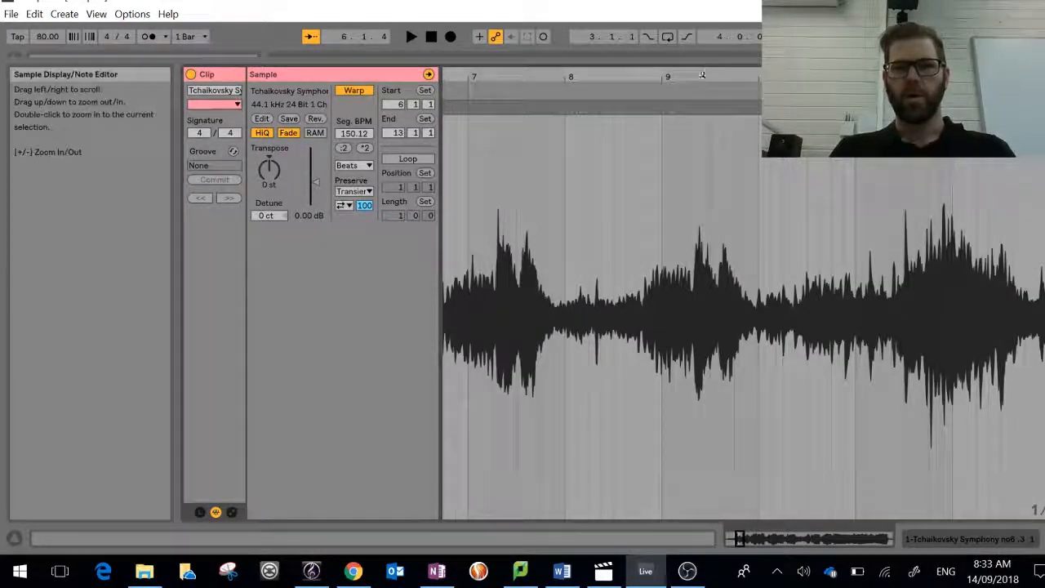
pyautogui.moveTo(699, 77); pyautogui.dragTo(698, 24)
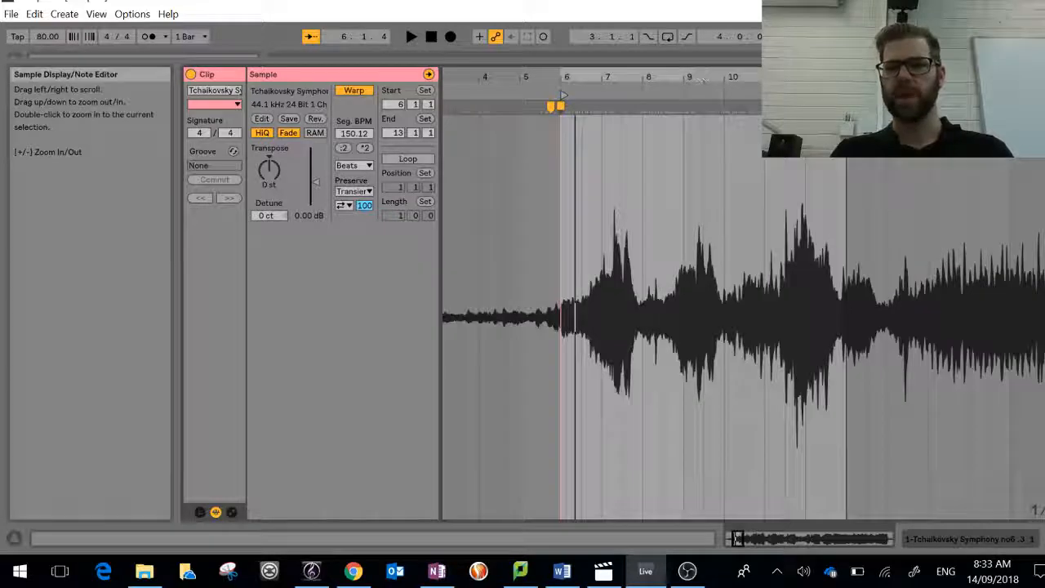
pyautogui.moveTo(848, 96); pyautogui.dragTo(690, 96)
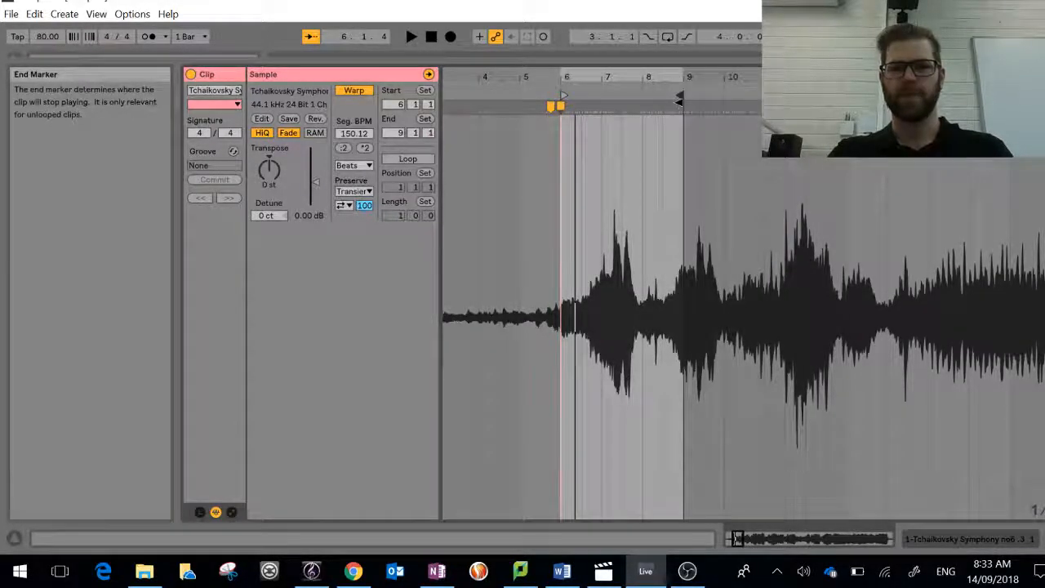
pyautogui.click(560, 86)
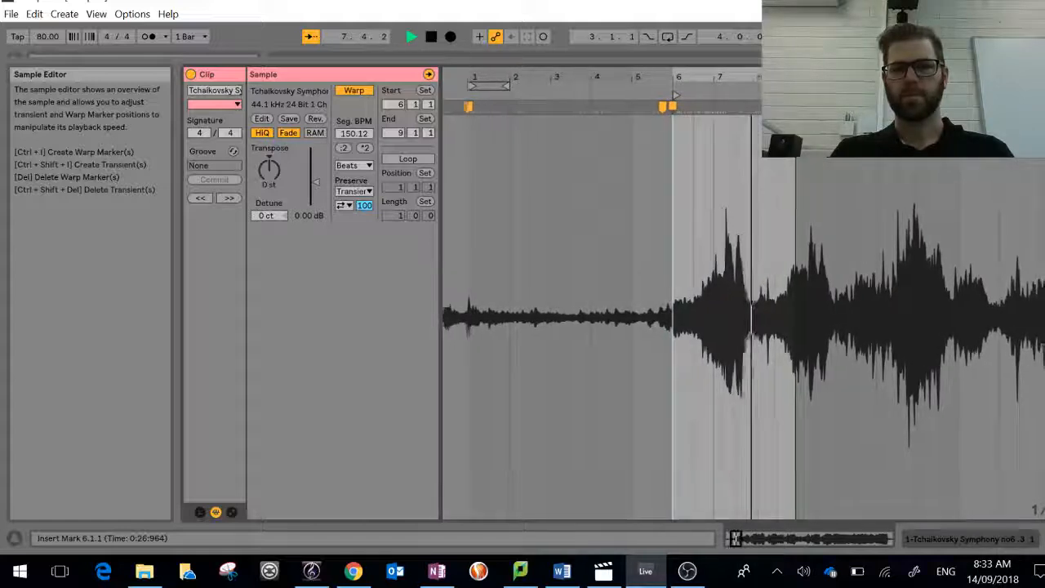
pyautogui.press('space')
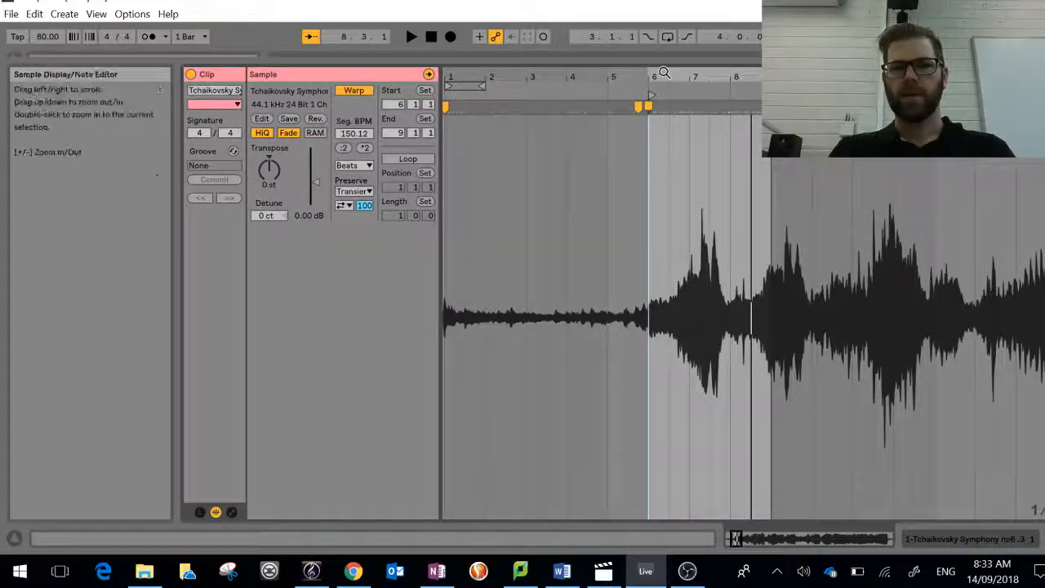
# Step: Set the clip's end marker to 8.1.1 and audition the two bars from the start marker
pyautogui.moveTo(664, 79); pyautogui.dragTo(663, 150)
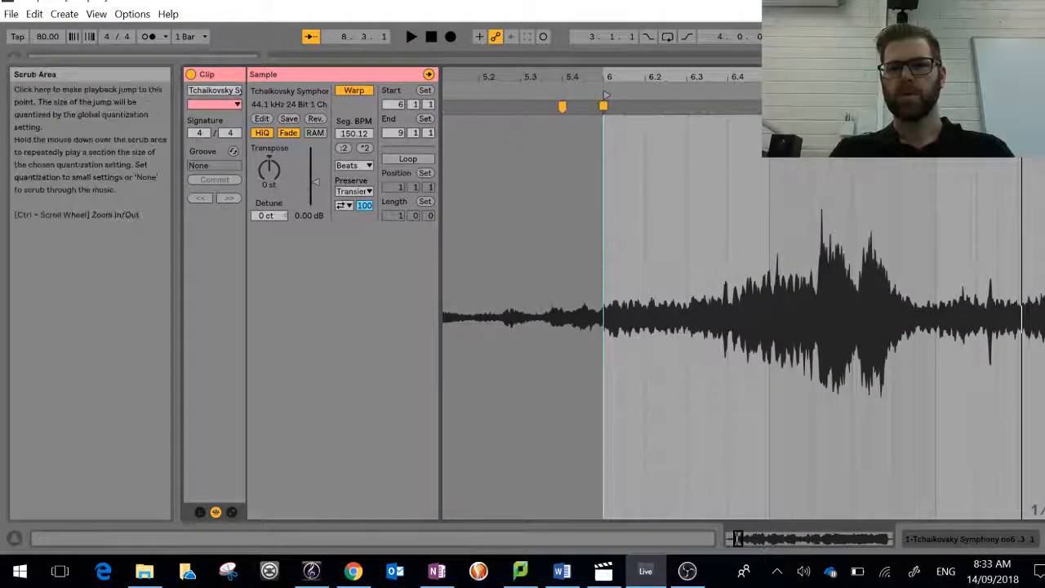
pyautogui.moveTo(917, 78); pyautogui.dragTo(916, 47)
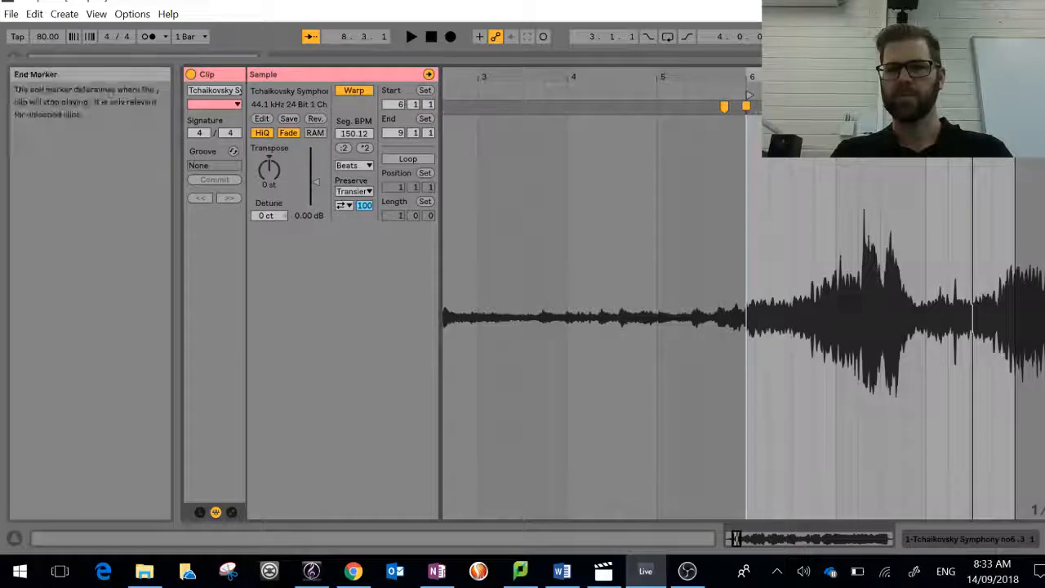
pyautogui.moveTo(971, 318)
pyautogui.mouseDown()
pyautogui.moveTo(906, 318)
pyautogui.moveTo(924, 319)
pyautogui.mouseUp()
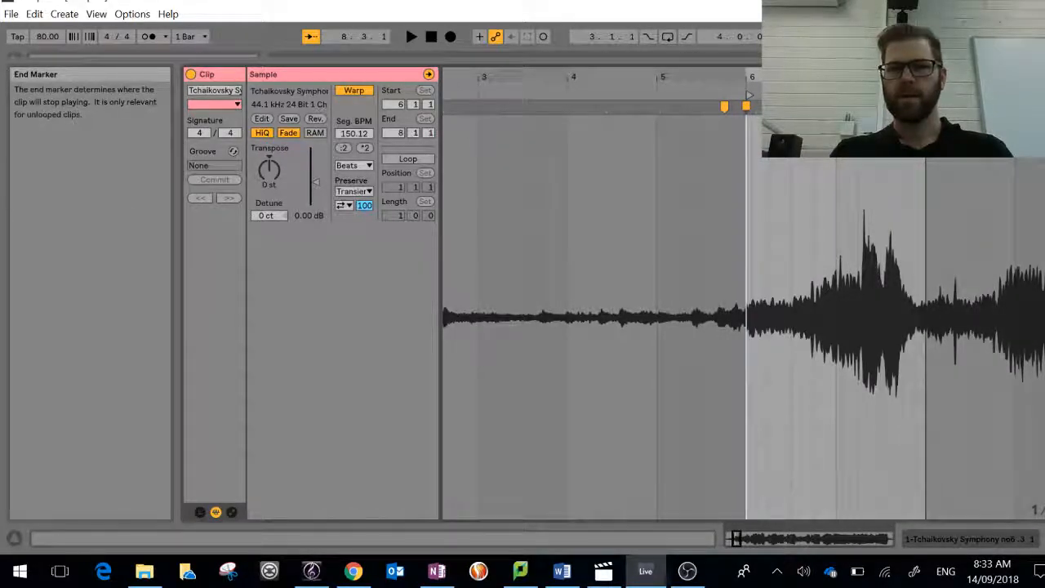
pyautogui.click(747, 84)
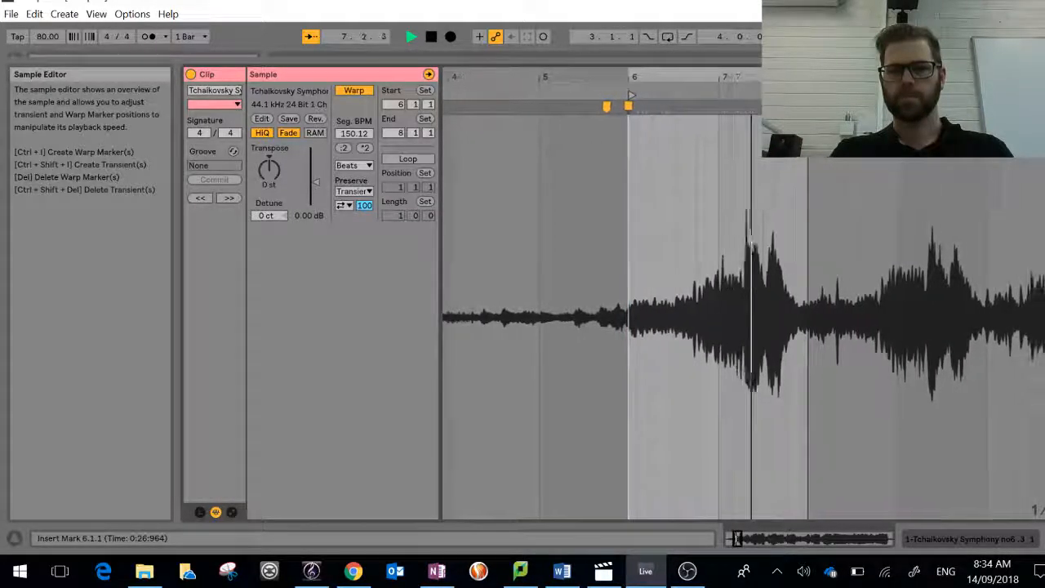
pyautogui.press('space')
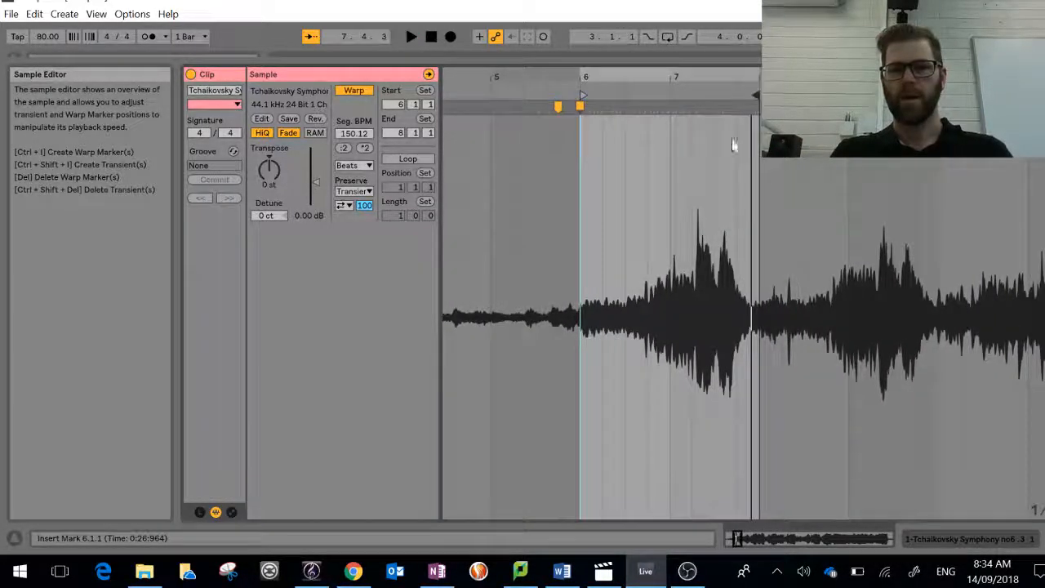
# Step: Insert a warp marker at 0:31:738 in the sample, aligned to beat 7.4.1, and briefly audition it
pyautogui.moveTo(741, 74); pyautogui.dragTo(741, 140)
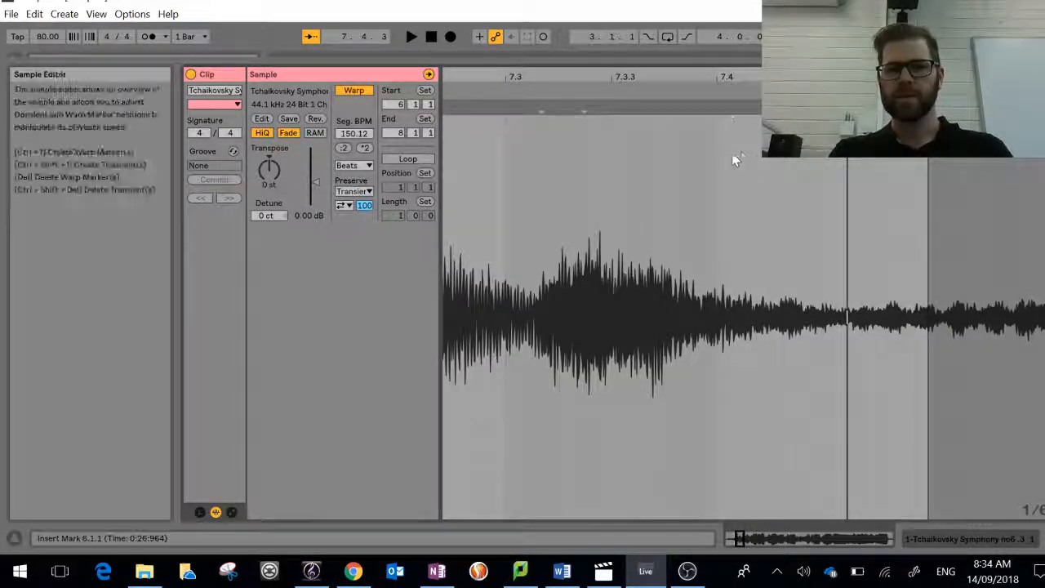
pyautogui.doubleClick(716, 110)
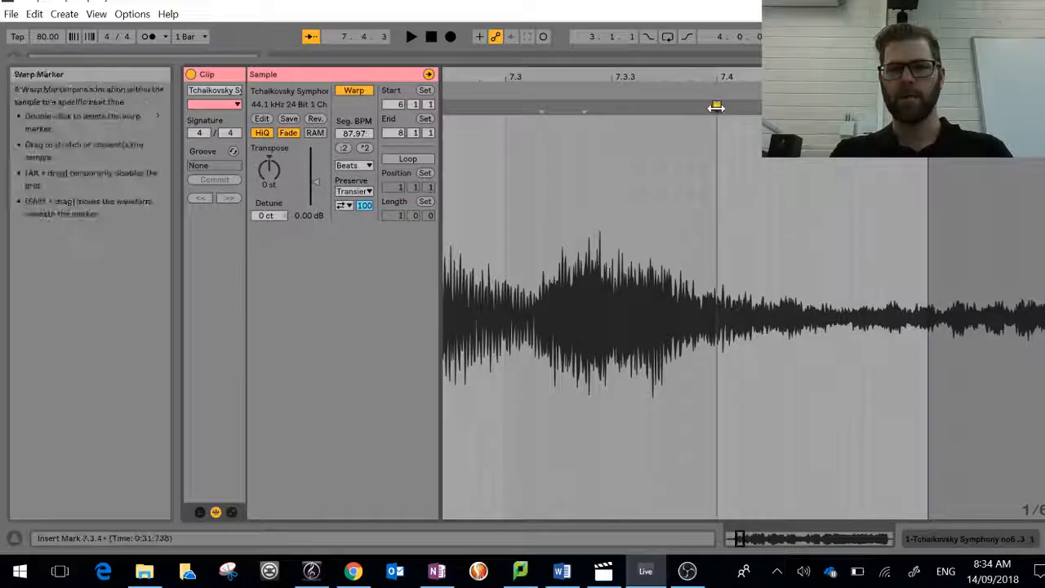
pyautogui.click(715, 91)
pyautogui.press('space')
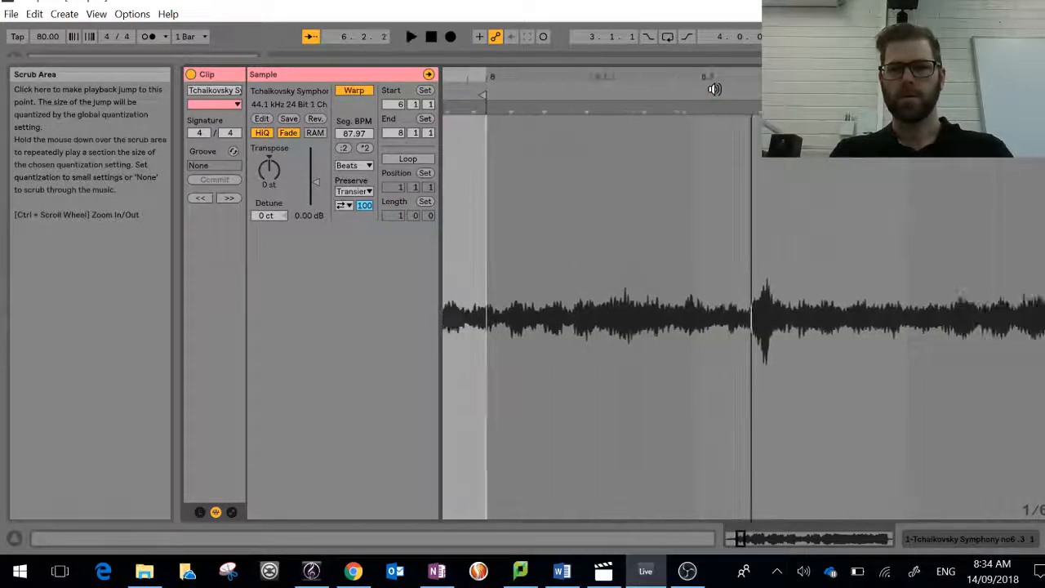
# Step: Audition the clip from 6.1.1 through the warp marker at beat 7.4.1 to check its placement, then stop playback
pyautogui.click(459, 90)
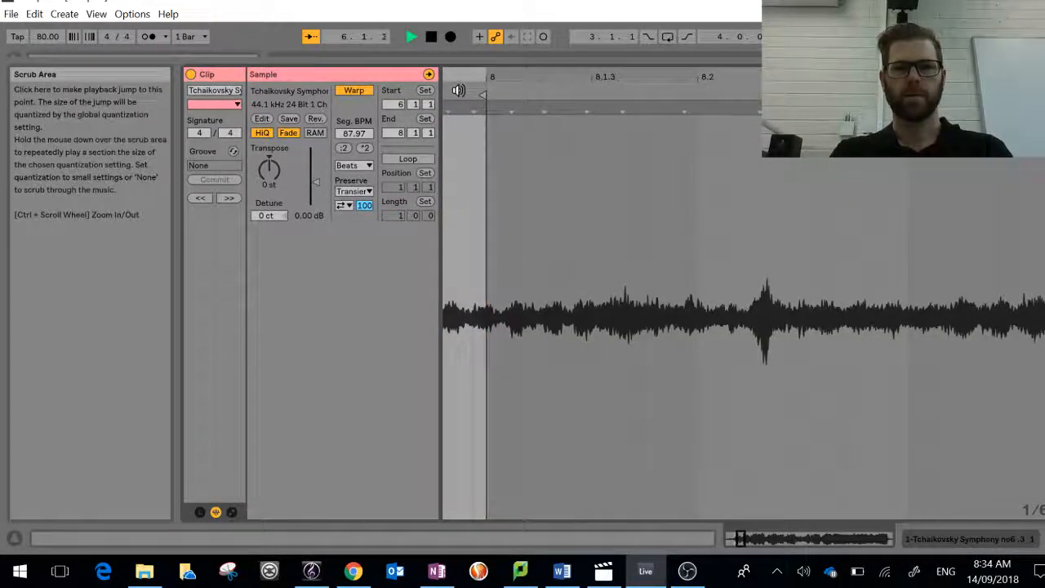
pyautogui.press('space')
pyautogui.moveTo(502, 76); pyautogui.dragTo(502, 72)
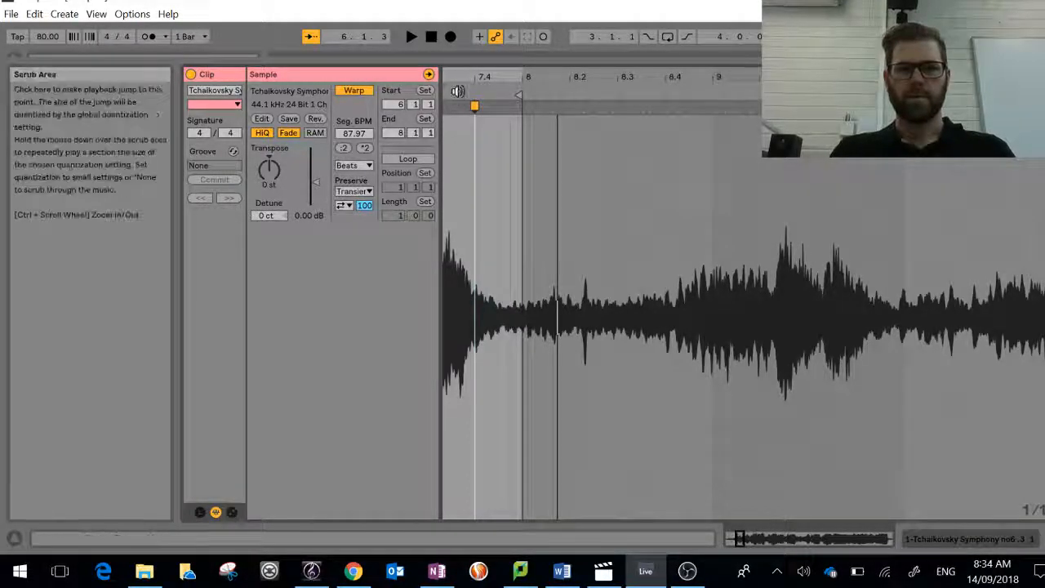
pyautogui.click(457, 90)
pyautogui.press('space')
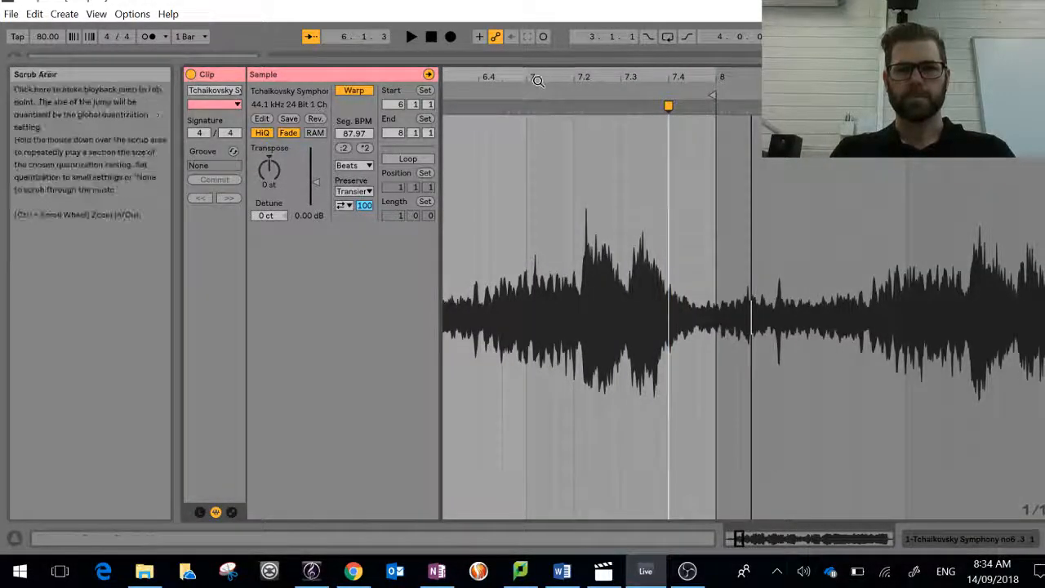
pyautogui.moveTo(539, 77); pyautogui.dragTo(520, 88)
pyautogui.click(478, 86)
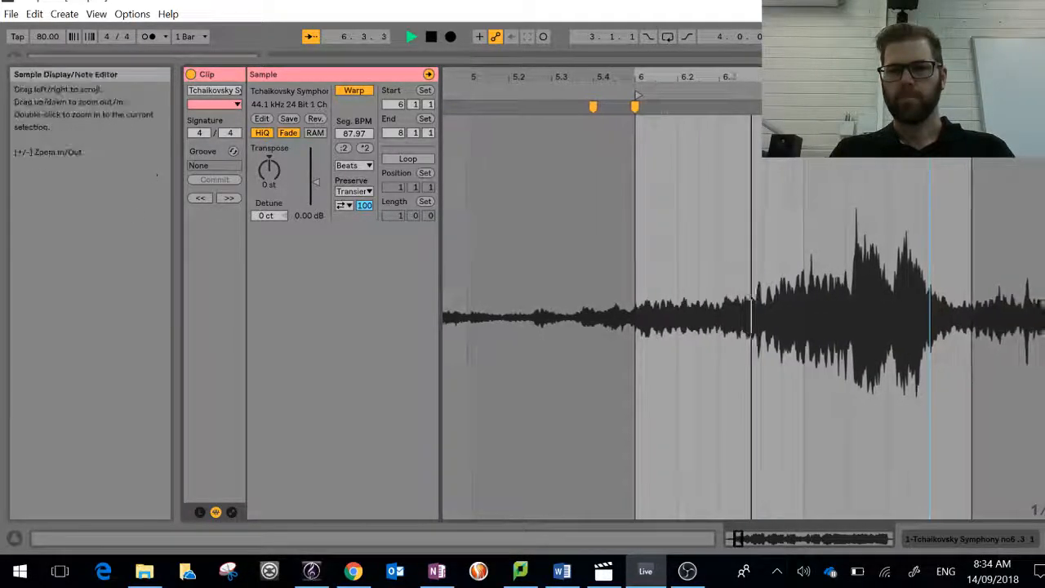
pyautogui.moveTo(932, 77); pyautogui.dragTo(932, 135)
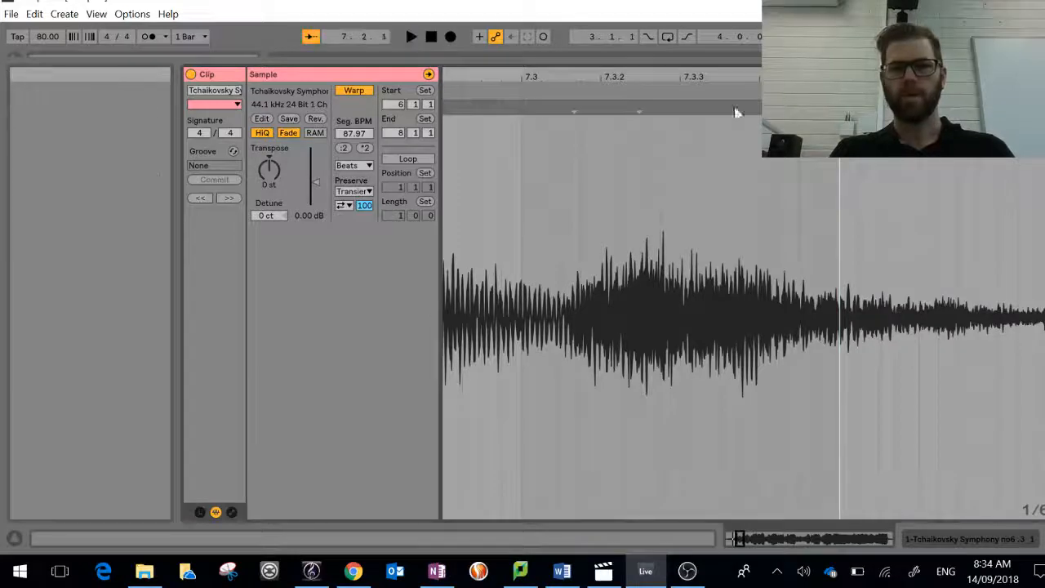
pyautogui.press('space')
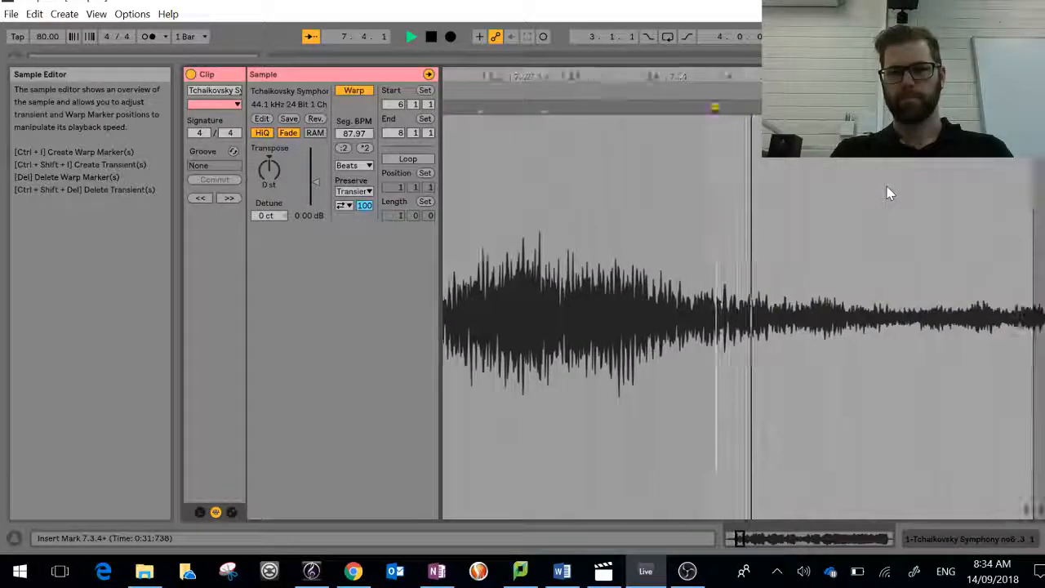
pyautogui.press('space')
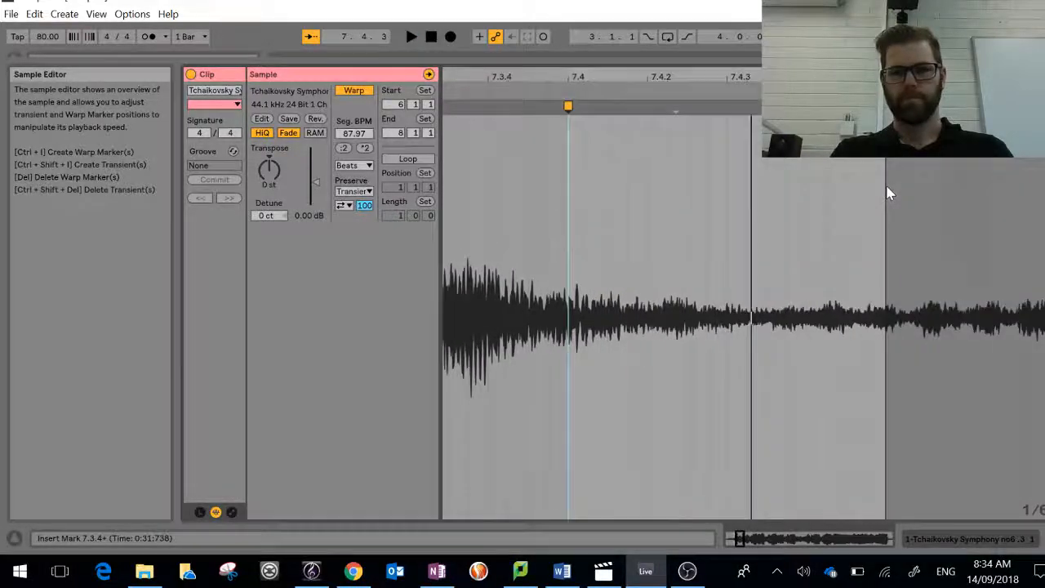
# Step: Insert a warp marker at 0:31:969 in the sample, delete the one at beat 7.4, and move the new marker to 8.1.1
pyautogui.doubleClick(676, 107)
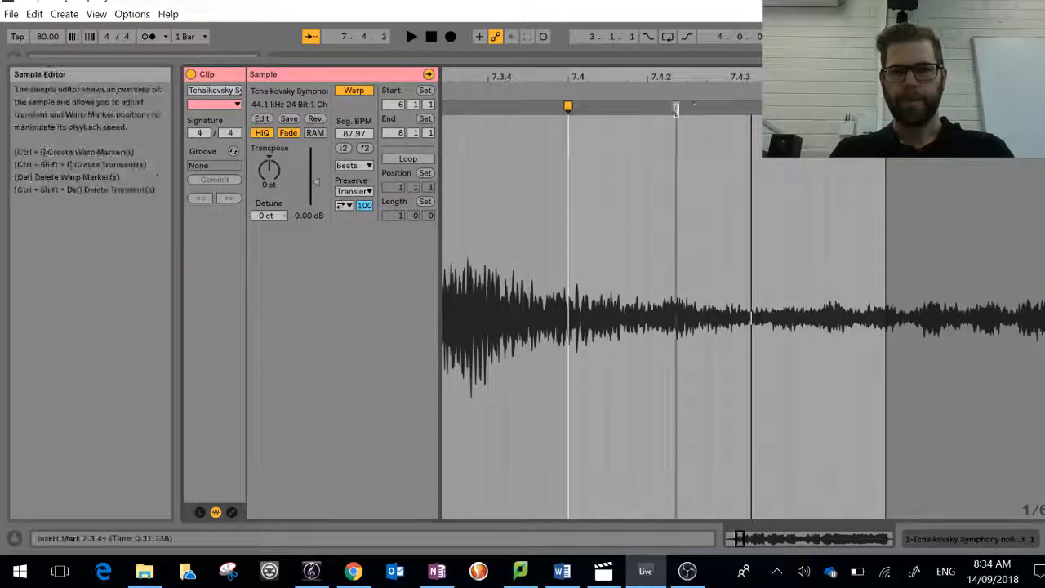
pyautogui.doubleClick(568, 107)
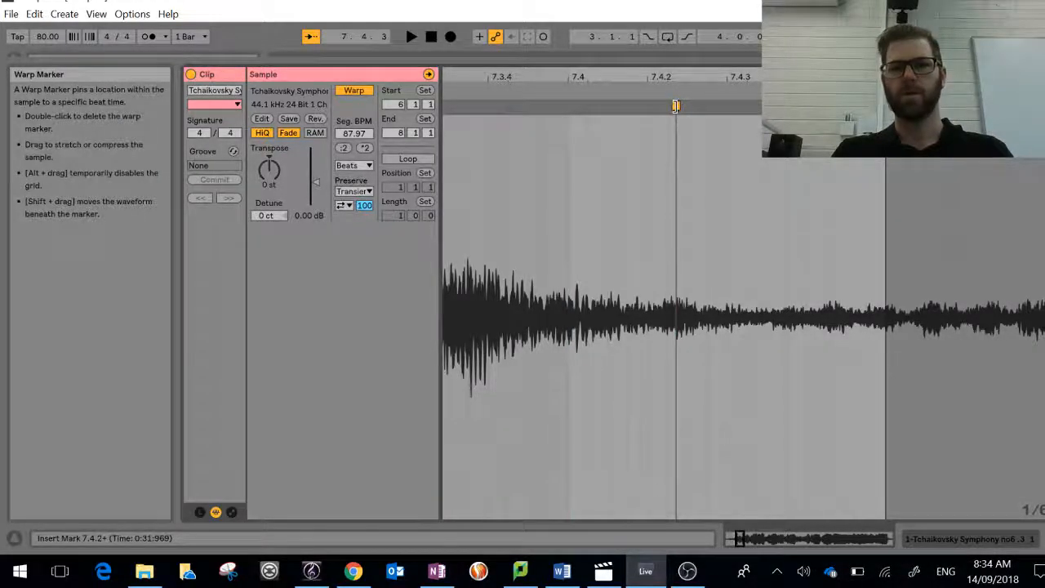
pyautogui.moveTo(689, 107); pyautogui.dragTo(886, 107)
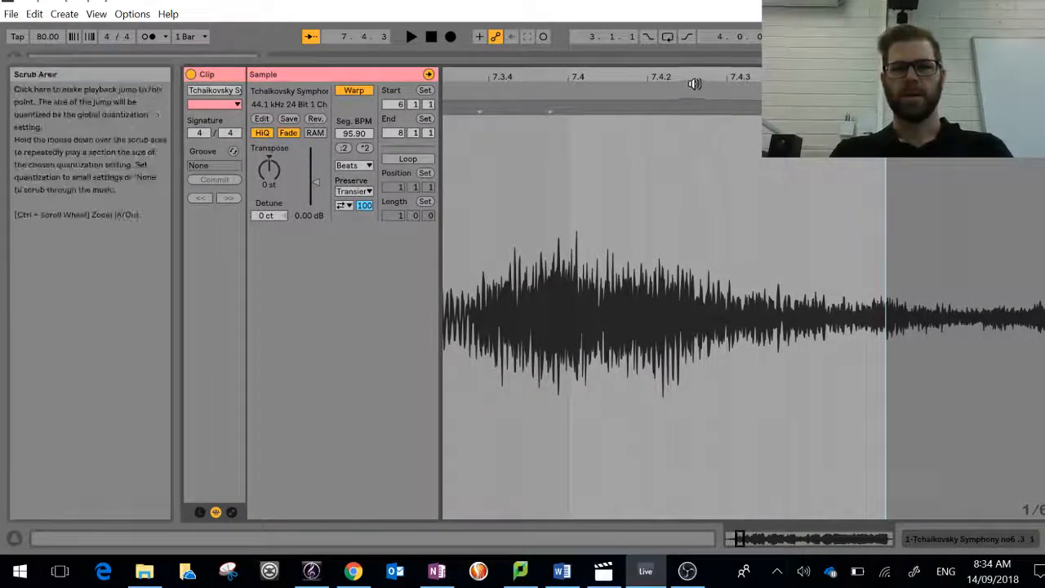
# Step: Audition the clip from bar 6 to check the timing leading to the warp marker at 8.1.1
pyautogui.moveTo(695, 79); pyautogui.dragTo(694, 49)
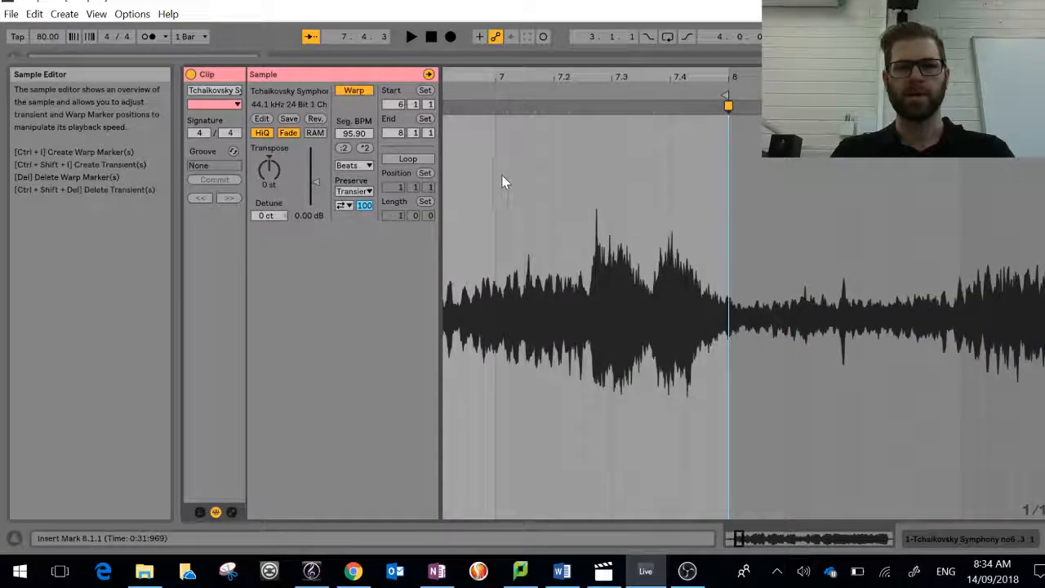
pyautogui.click(504, 94)
pyautogui.moveTo(504, 79); pyautogui.dragTo(644, 79)
pyautogui.press('space')
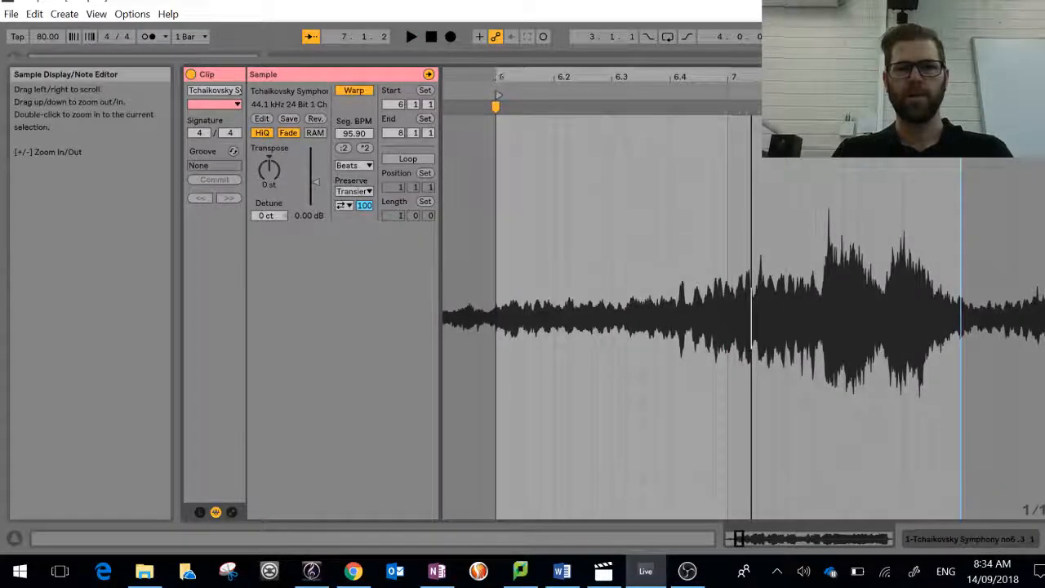
# Step: Turn on looping for the clip and set the loop to start at 6.1.1 with a length of two bars
pyautogui.click(407, 158)
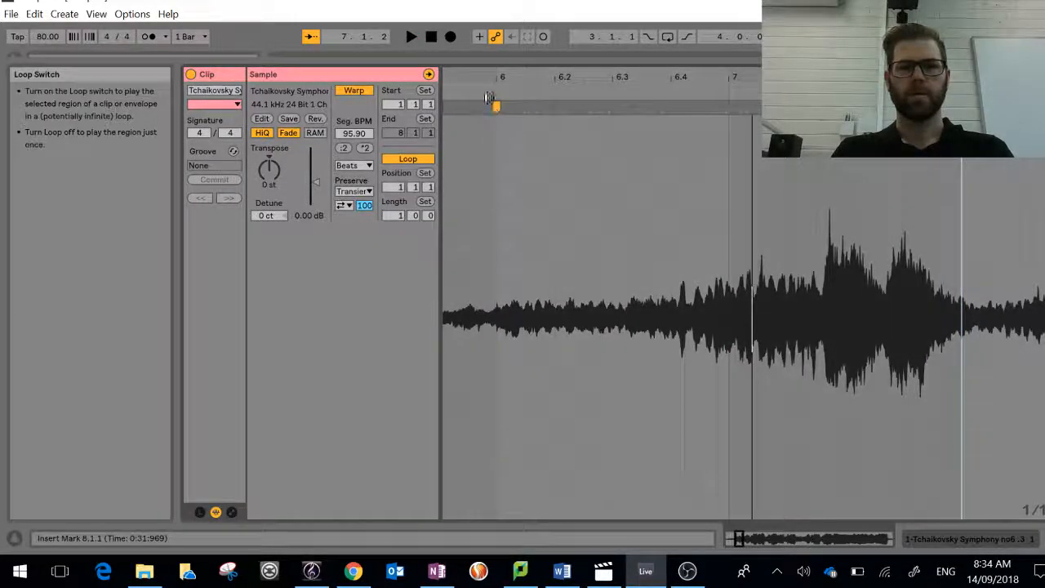
pyautogui.moveTo(499, 245); pyautogui.dragTo(554, 245)
pyautogui.moveTo(508, 75); pyautogui.dragTo(575, 62)
pyautogui.moveTo(454, 87); pyautogui.dragTo(739, 151)
# Step: Audition the two-bar loop from bar 6 and stop playback near the downbeat of bar 7 to locate it in the waveform
pyautogui.press('space')
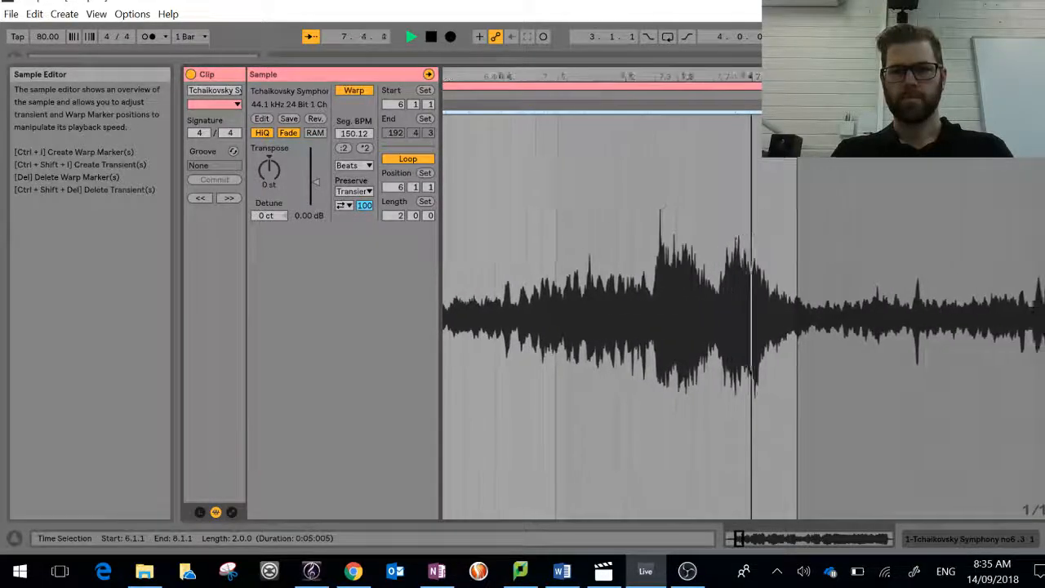
pyautogui.press('space')
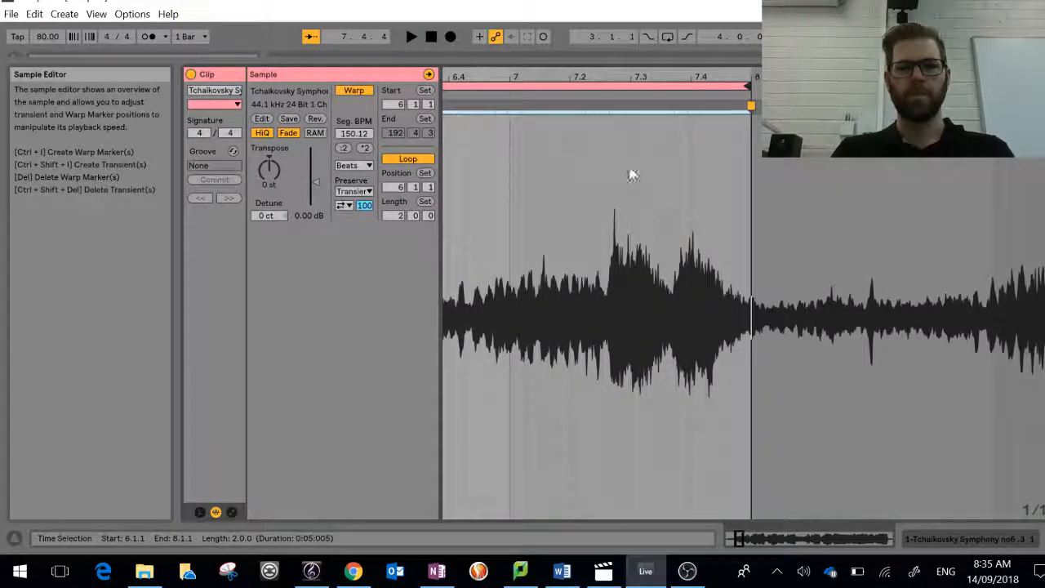
pyautogui.moveTo(488, 73); pyautogui.dragTo(639, 74)
pyautogui.press('space')
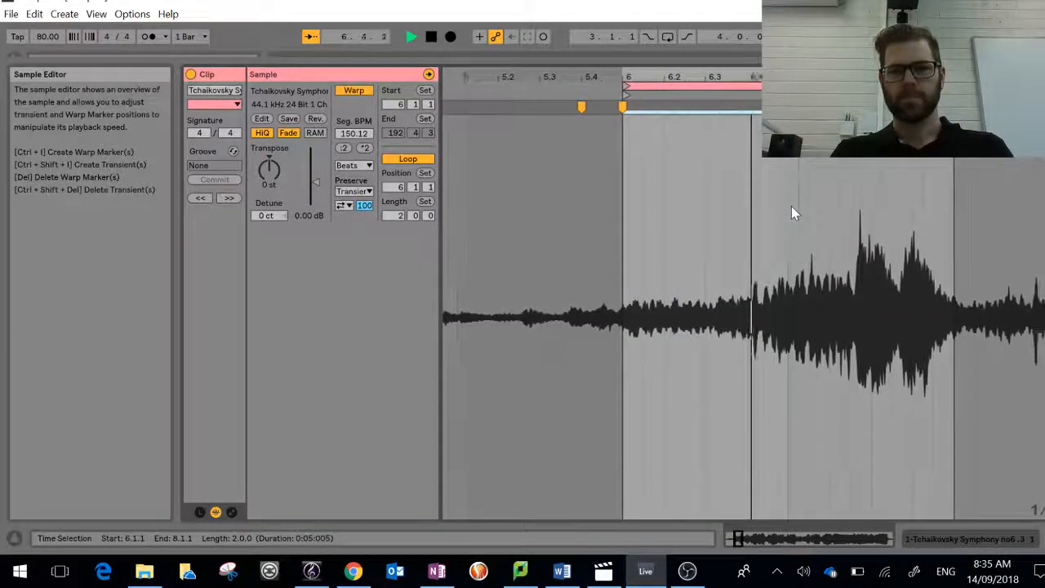
pyautogui.press('space')
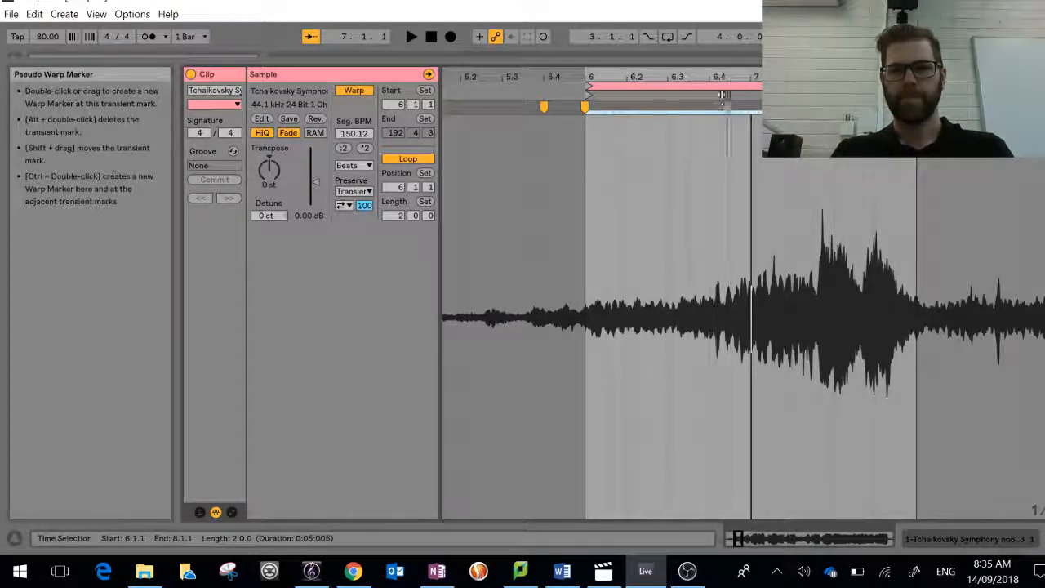
# Step: Insert a warp marker at 0:29:109 in the sample, align it to 7.1.1, and audition the loop
pyautogui.moveTo(722, 75)
pyautogui.mouseDown()
pyautogui.moveTo(721, 62)
pyautogui.moveTo(721, 75)
pyautogui.mouseUp()
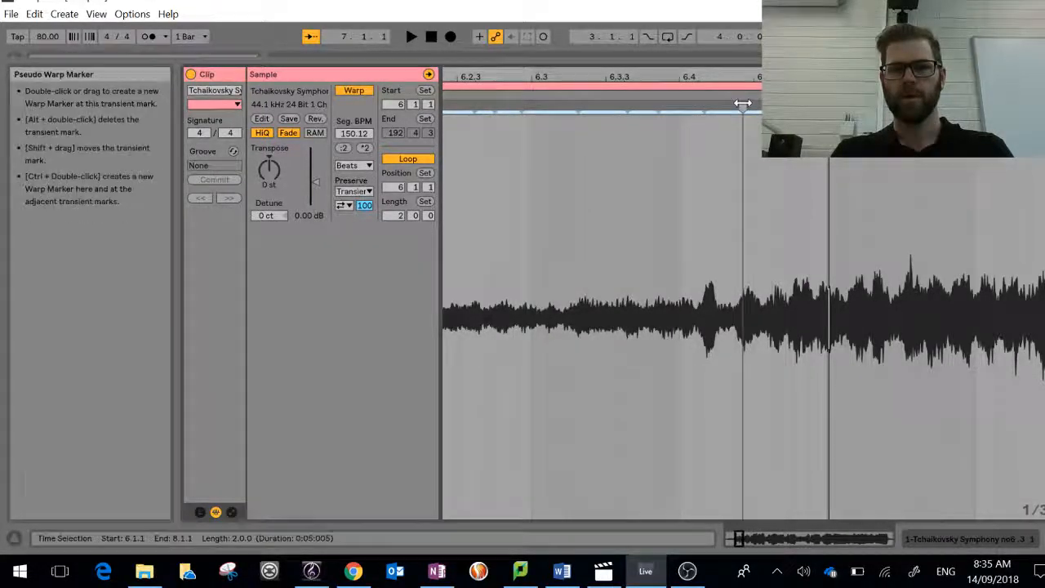
pyautogui.doubleClick(742, 106)
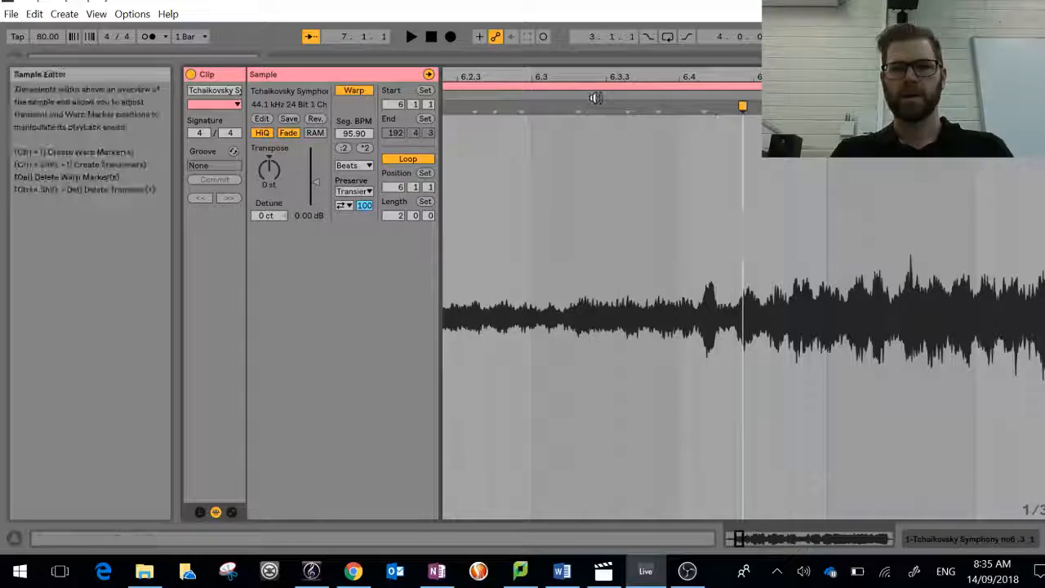
pyautogui.press('space')
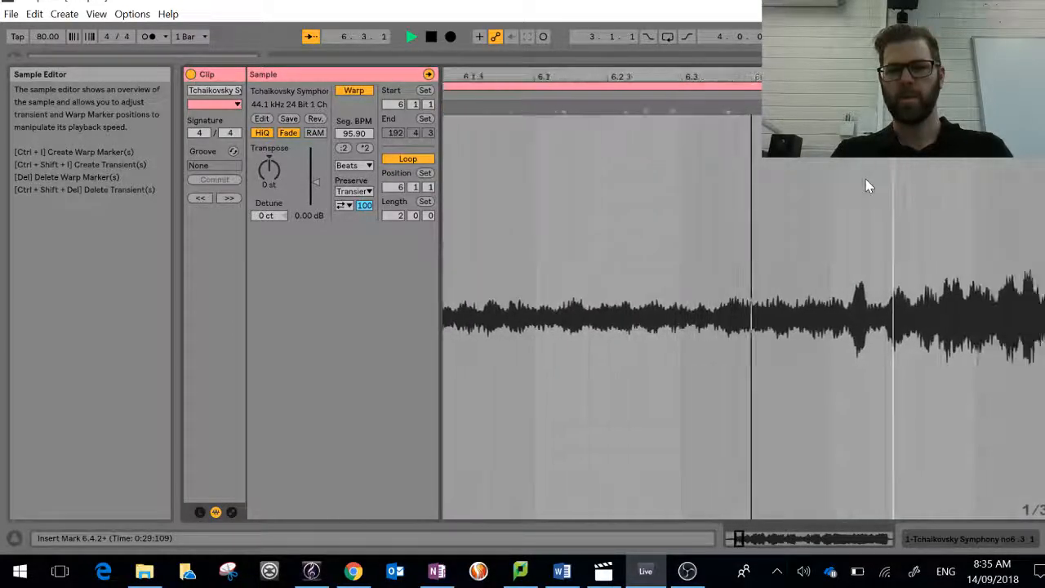
pyautogui.press('space')
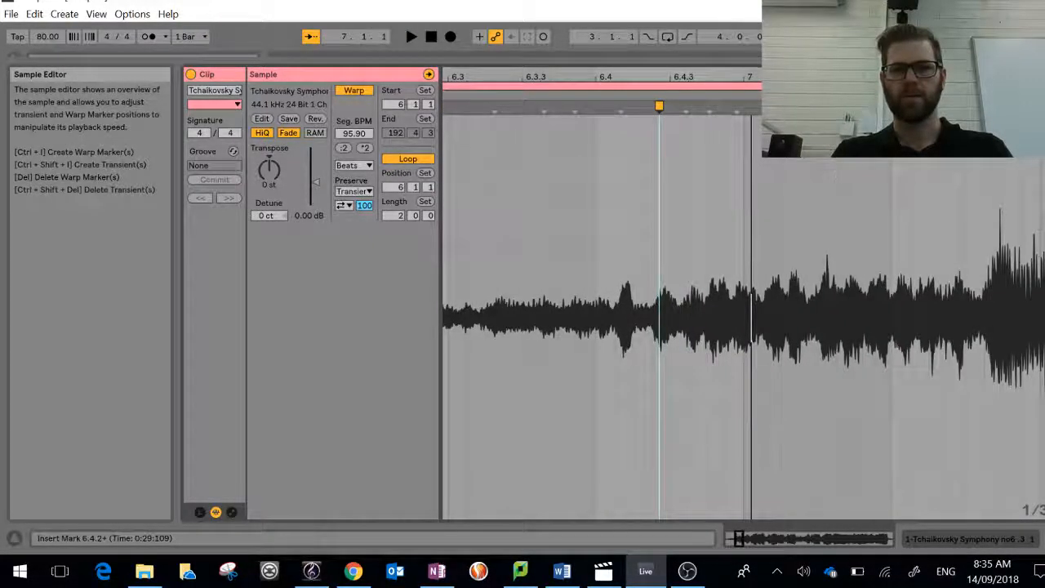
pyautogui.moveTo(659, 107)
pyautogui.mouseDown()
pyautogui.moveTo(615, 107)
pyautogui.moveTo(750, 119)
pyautogui.mouseUp()
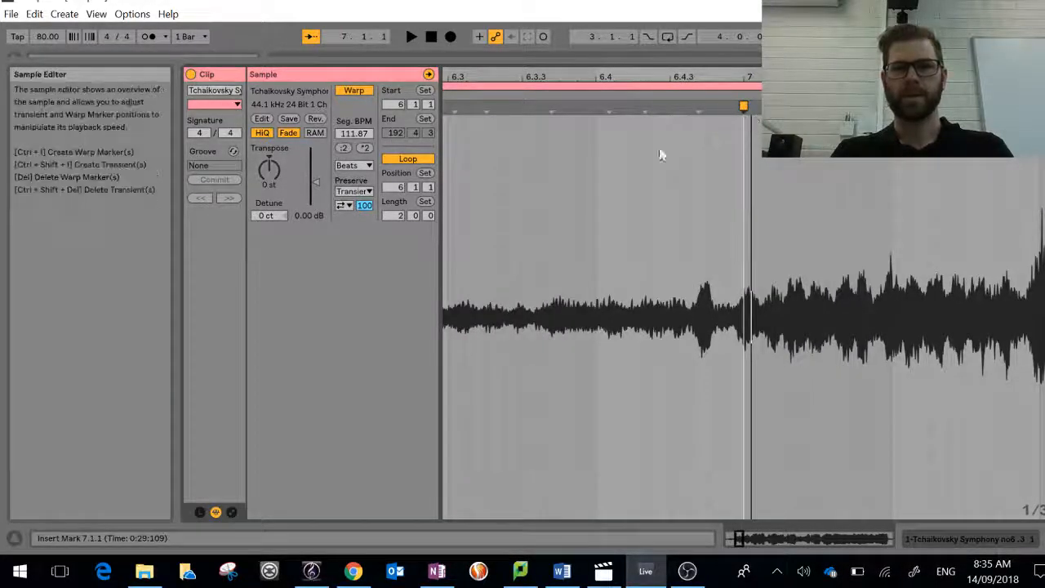
pyautogui.press('space')
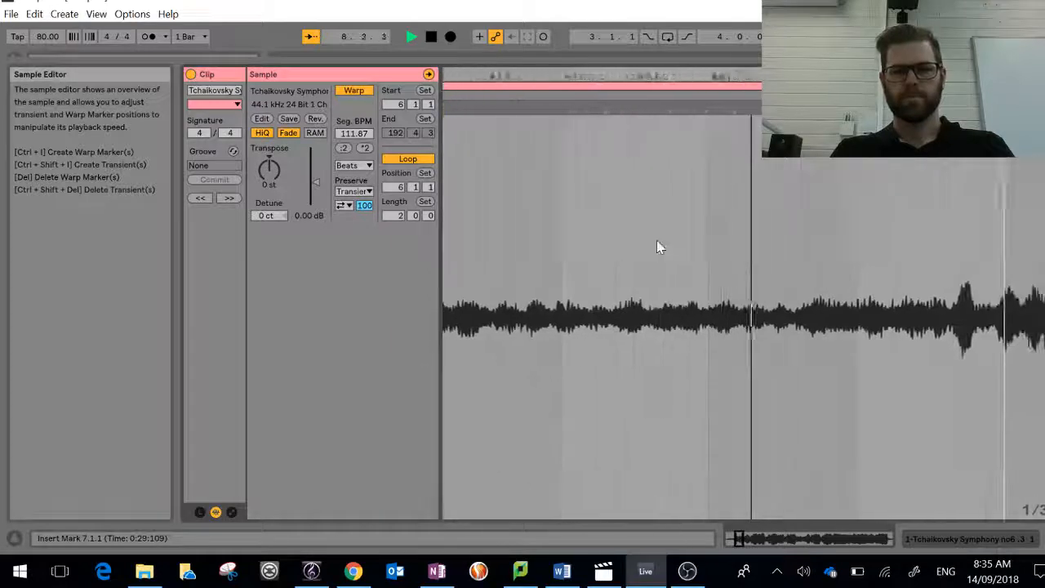
pyautogui.press('space')
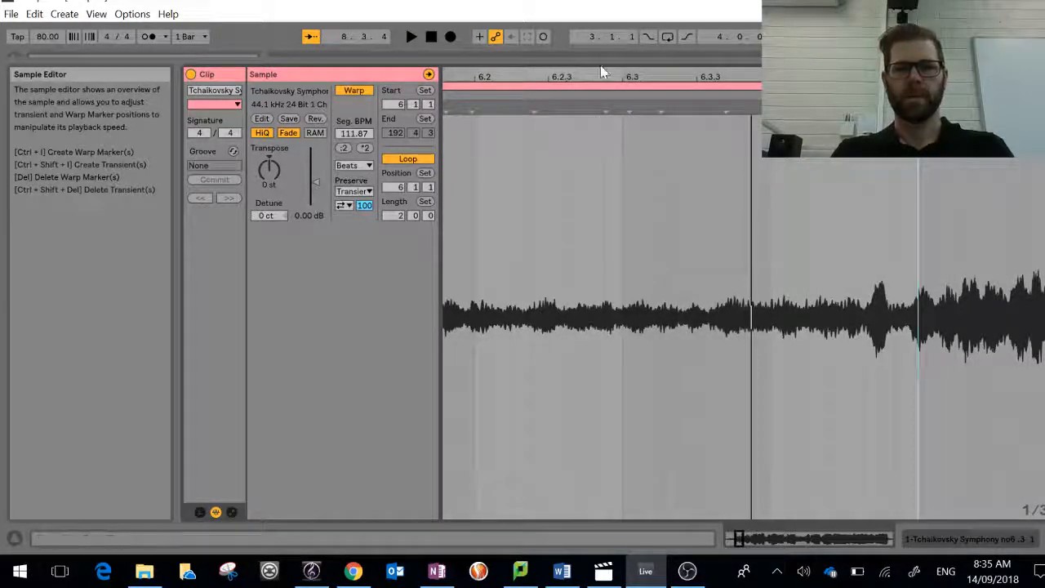
# Step: Replace the warp marker at 6.1.1 with a new one at 0:26:787 in the sample and audition the loop
pyautogui.moveTo(602, 76); pyautogui.dragTo(721, 78)
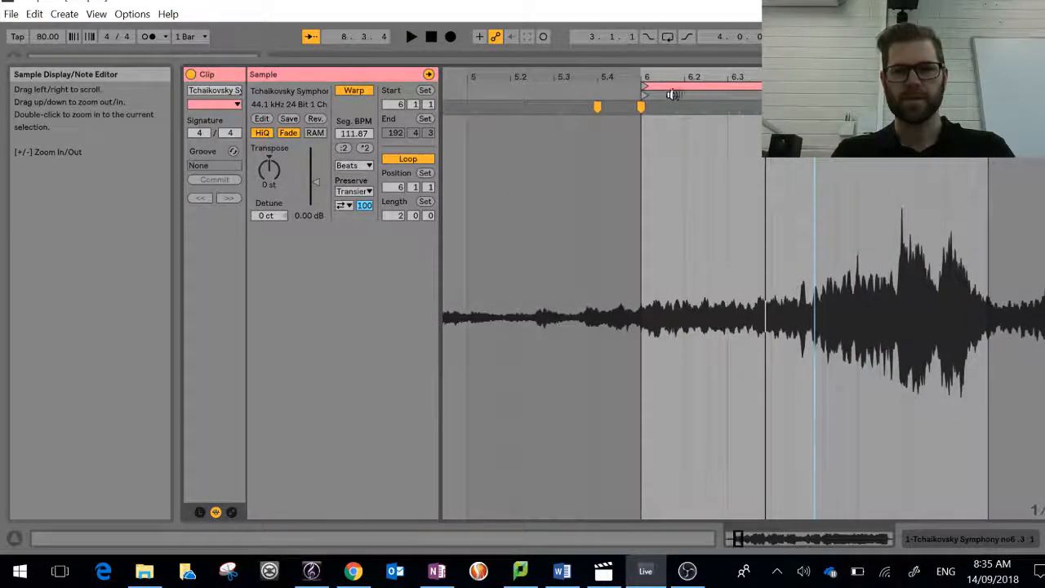
pyautogui.doubleClick(622, 107)
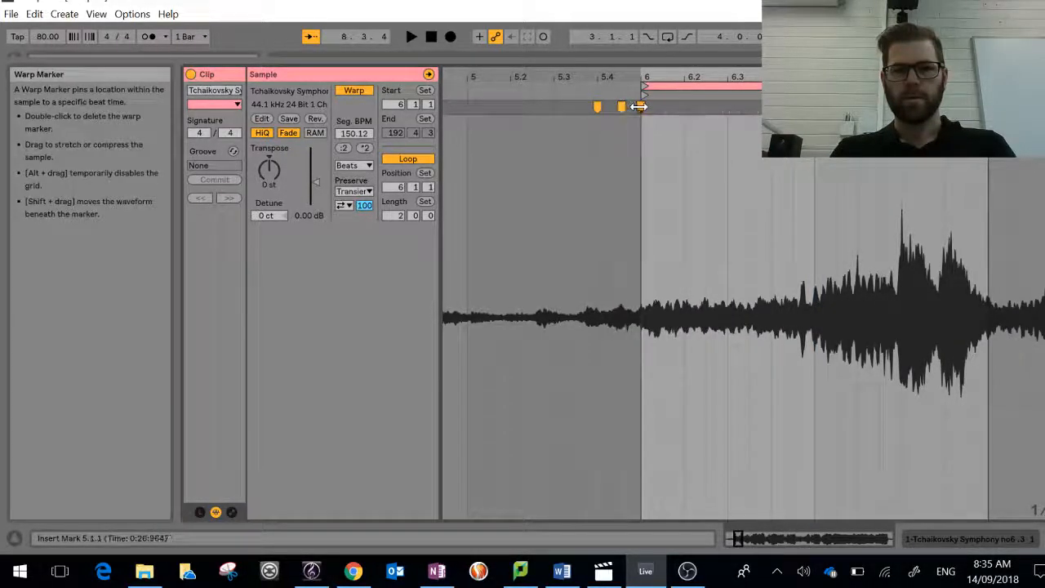
pyautogui.doubleClick(640, 107)
pyautogui.moveTo(622, 106); pyautogui.dragTo(643, 106)
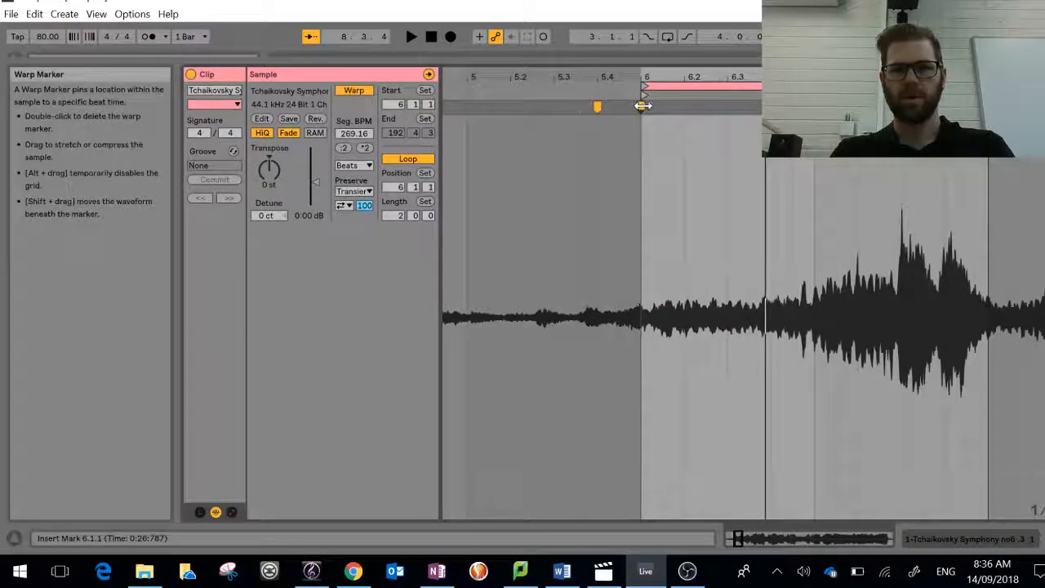
pyautogui.press('space')
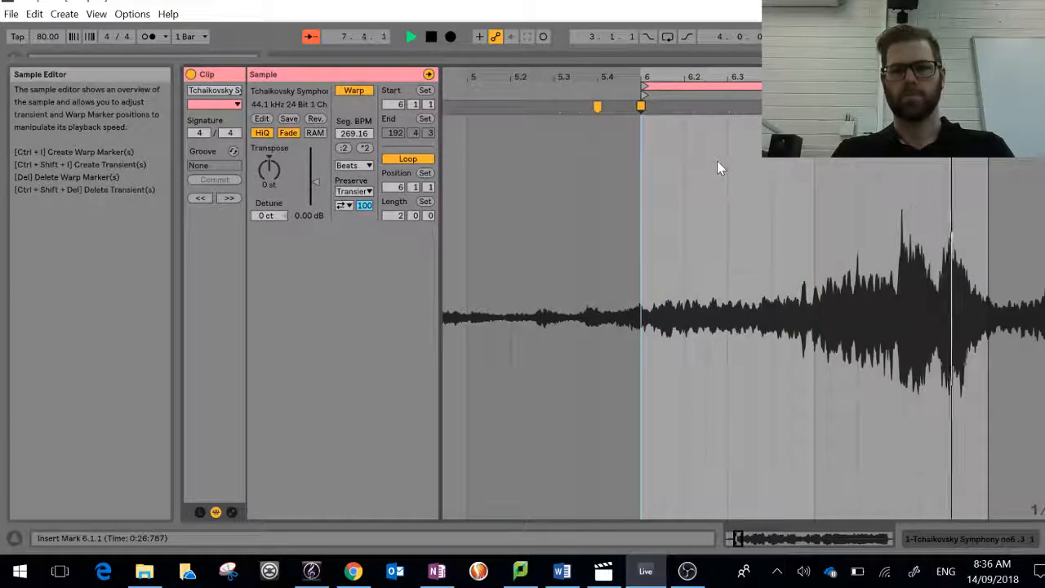
pyautogui.press('space')
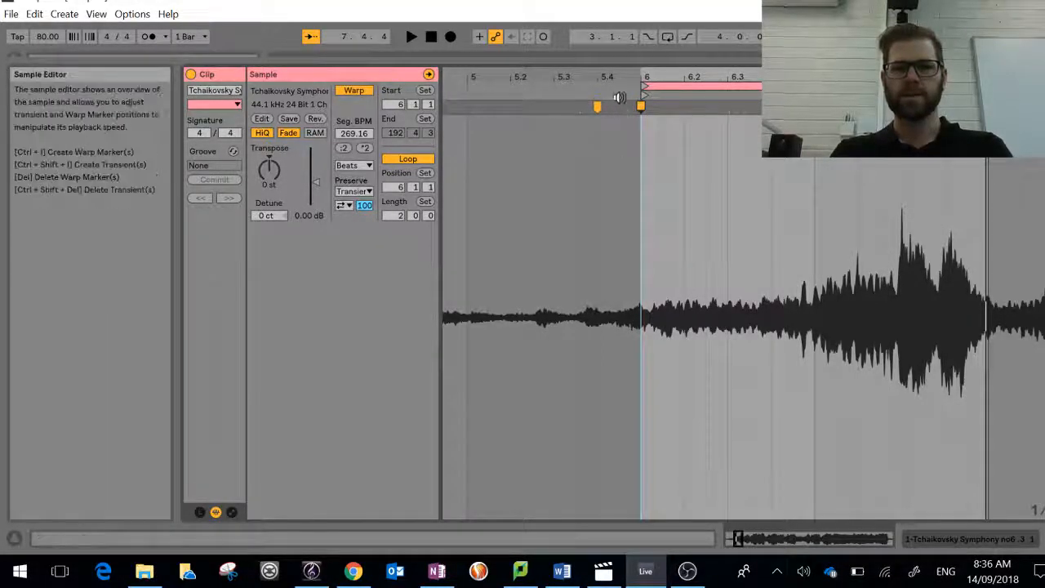
# Step: Replace the warp marker at 6.1.1 with one at 0:26:680 in the sample and audition the loop
pyautogui.click(619, 90)
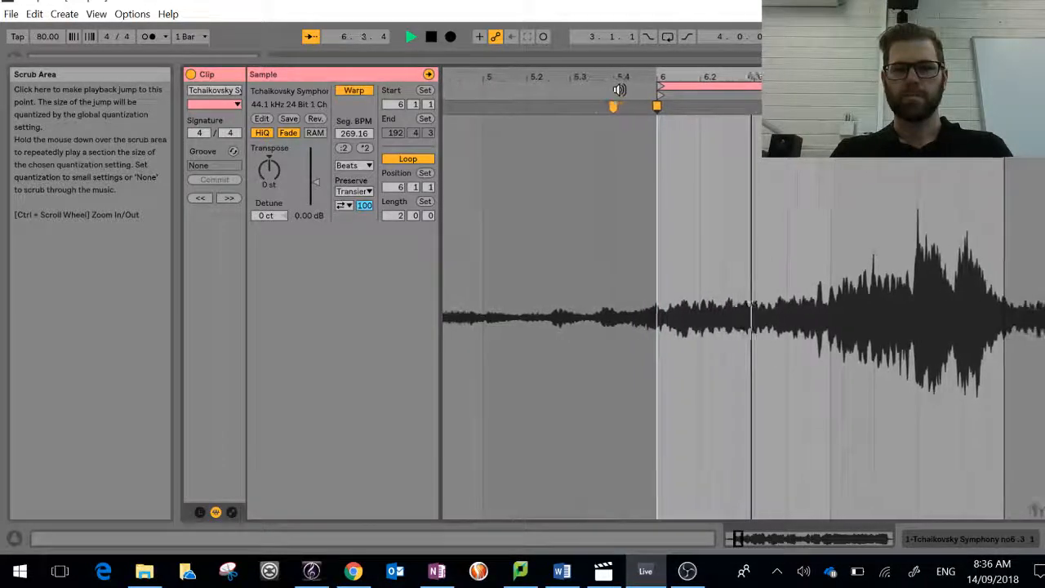
pyautogui.press('space')
pyautogui.click(624, 109)
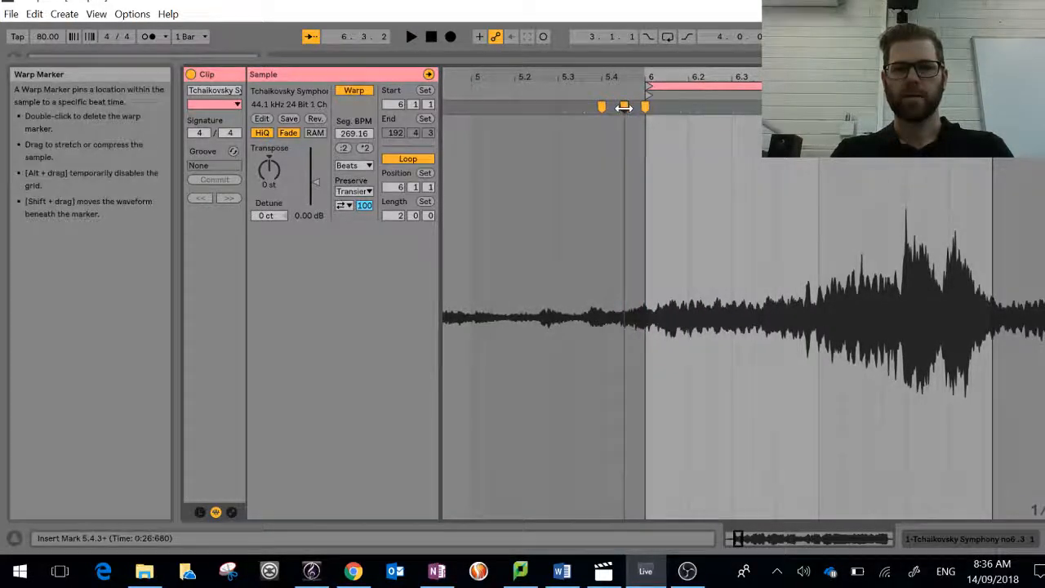
pyautogui.doubleClick(625, 106)
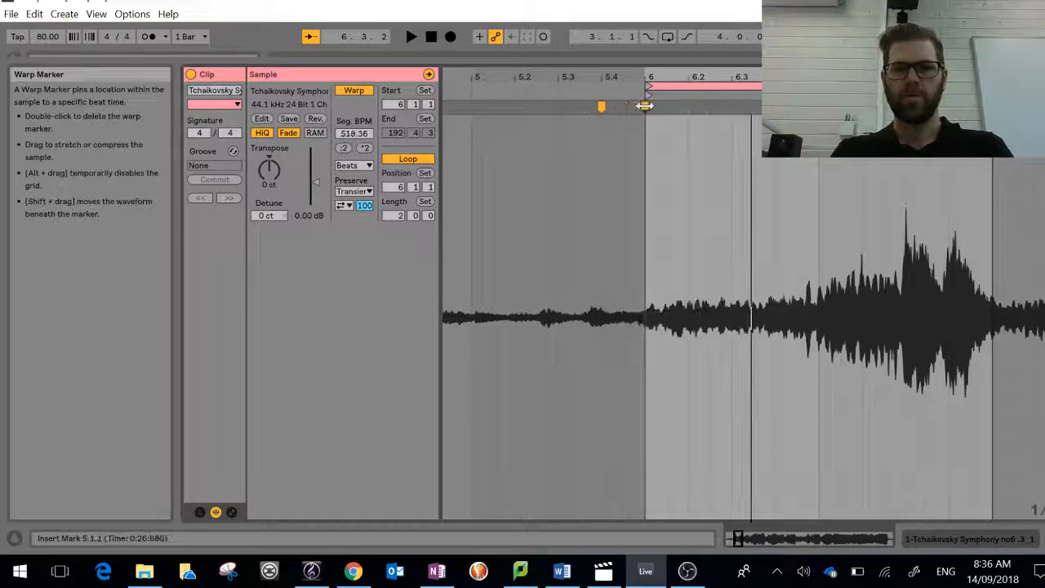
pyautogui.press('space')
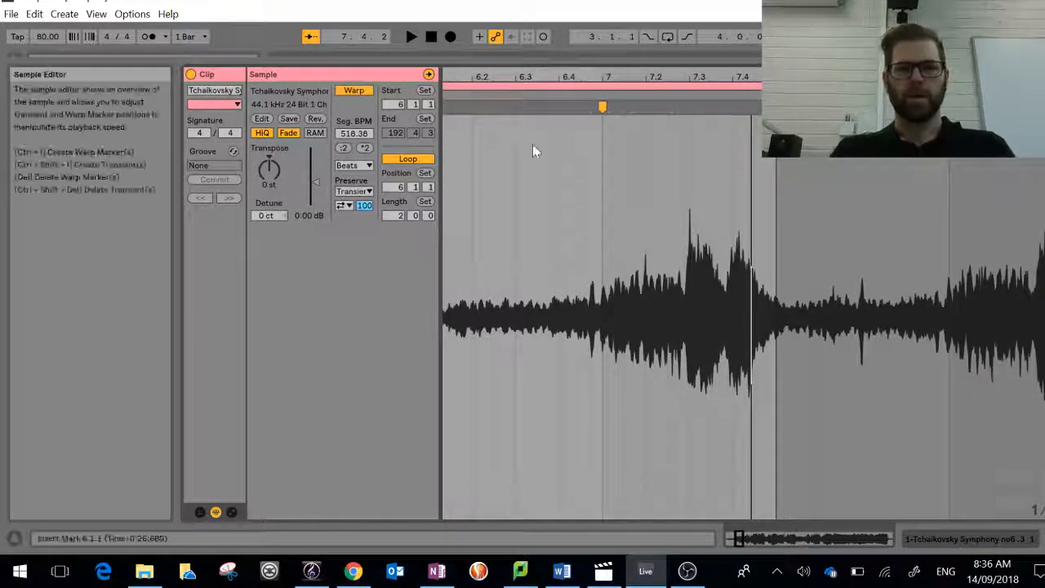
# Step: Insert a warp marker at 0:26:616, delete the one at 6.1.1, move the new marker to just before bar 6, and audition it
pyautogui.hscroll(-1, 532, 144)
pyautogui.hscroll(-1, 532, 146)
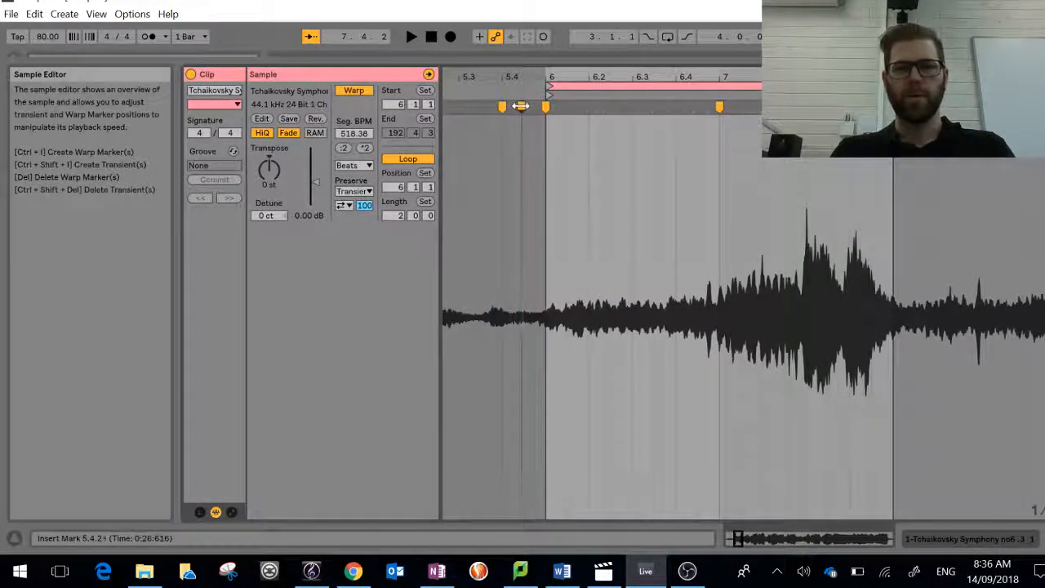
pyautogui.click(544, 108)
pyautogui.doubleClick(546, 107)
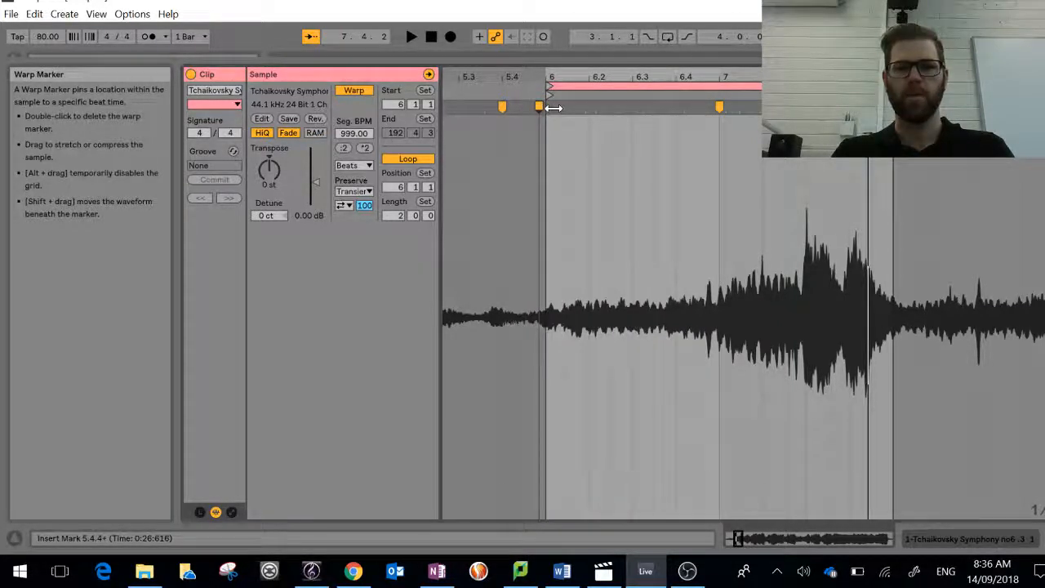
pyautogui.press('space')
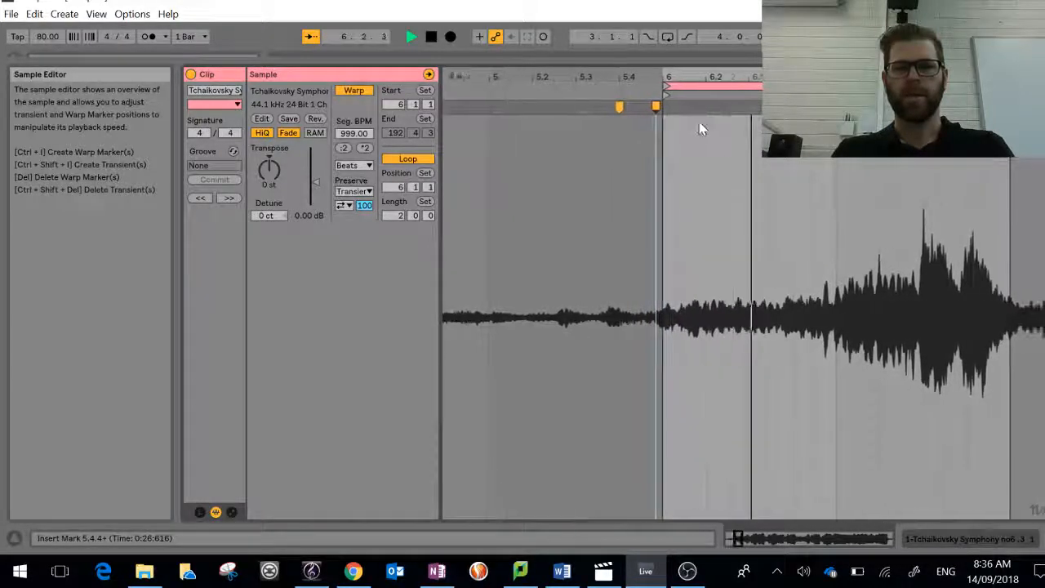
pyautogui.press('space')
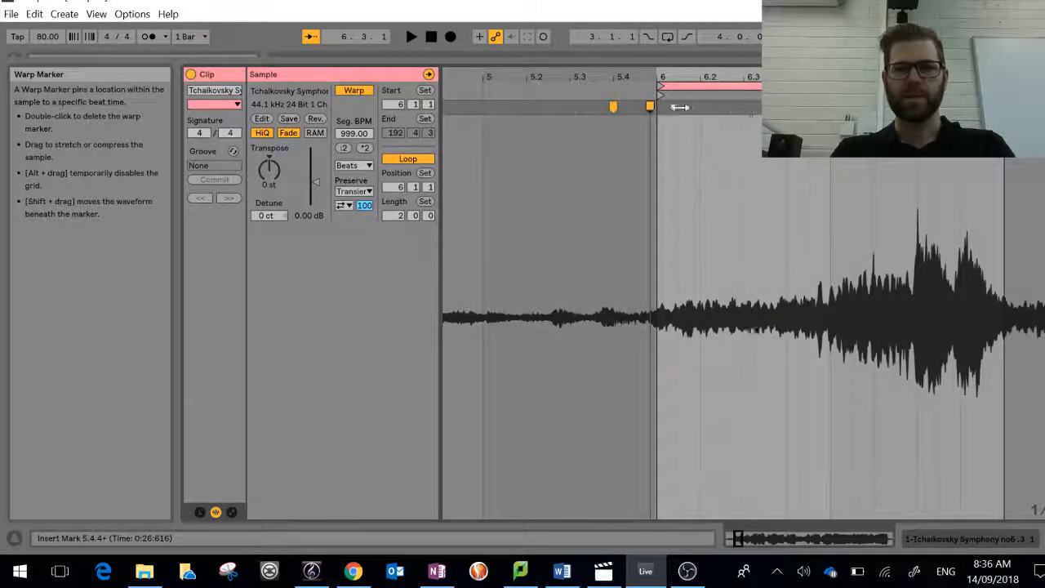
# Step: Delete the warp marker at beat 5.4, snap the 0:26:616 marker to 6.1.1, and audition the loop start
pyautogui.doubleClick(613, 107)
pyautogui.moveTo(648, 106); pyautogui.dragTo(653, 106)
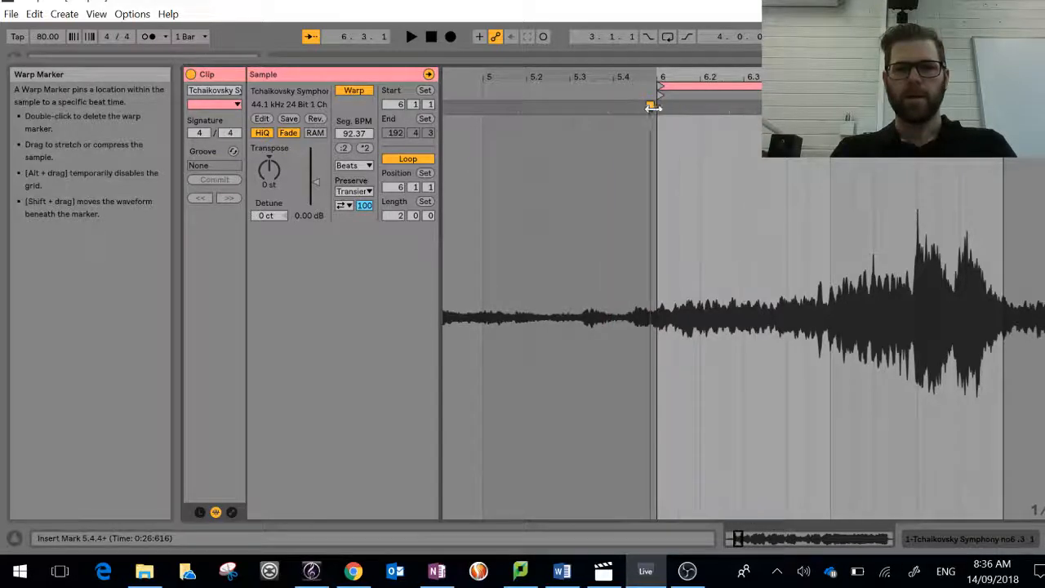
pyautogui.press('space')
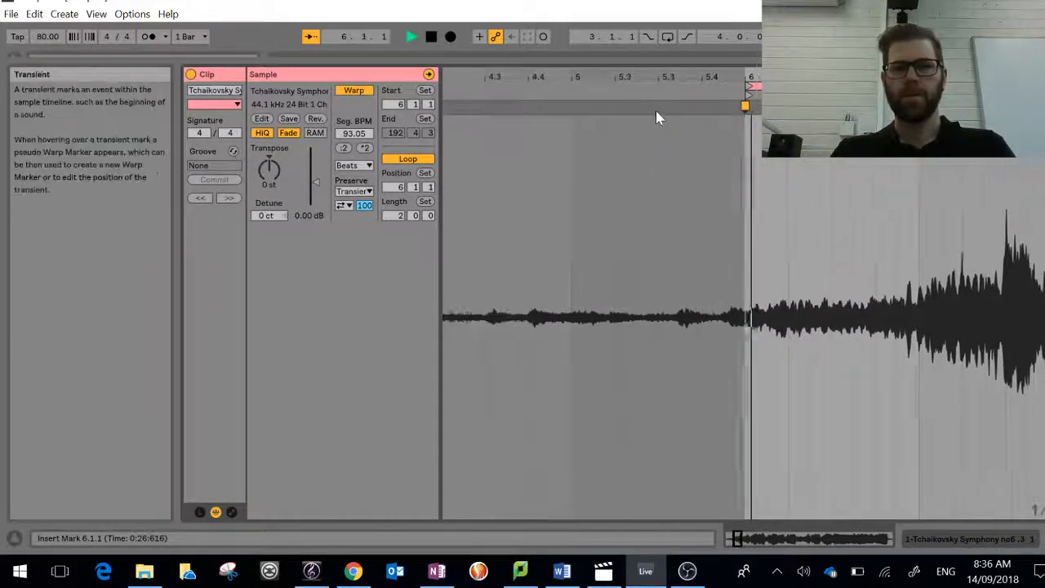
pyautogui.press('space')
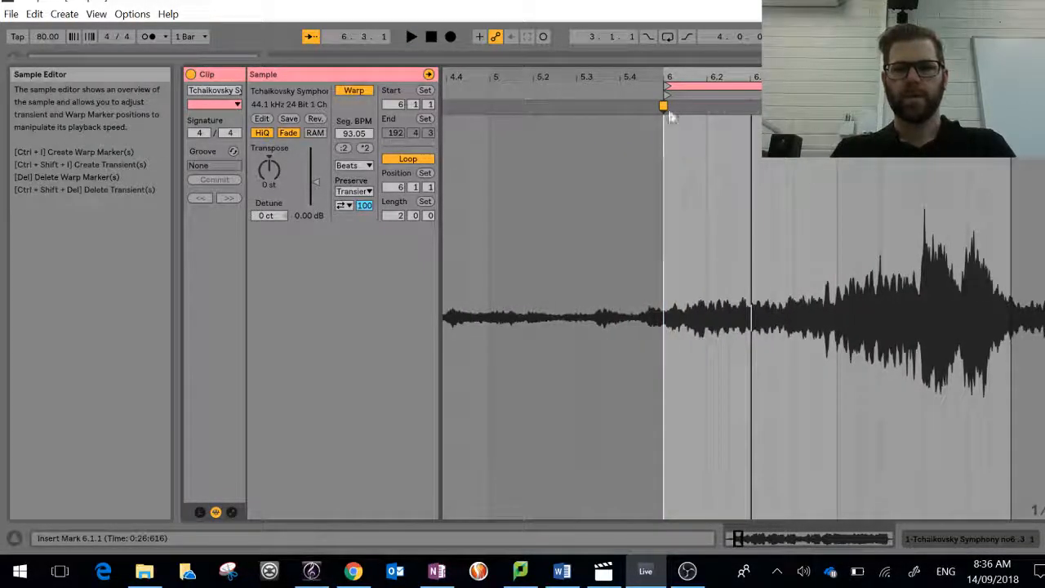
# Step: Replace the warp marker at 6.1.1 with one at 0:26:294 in the sample and play the loop to check it
pyautogui.doubleClick(640, 107)
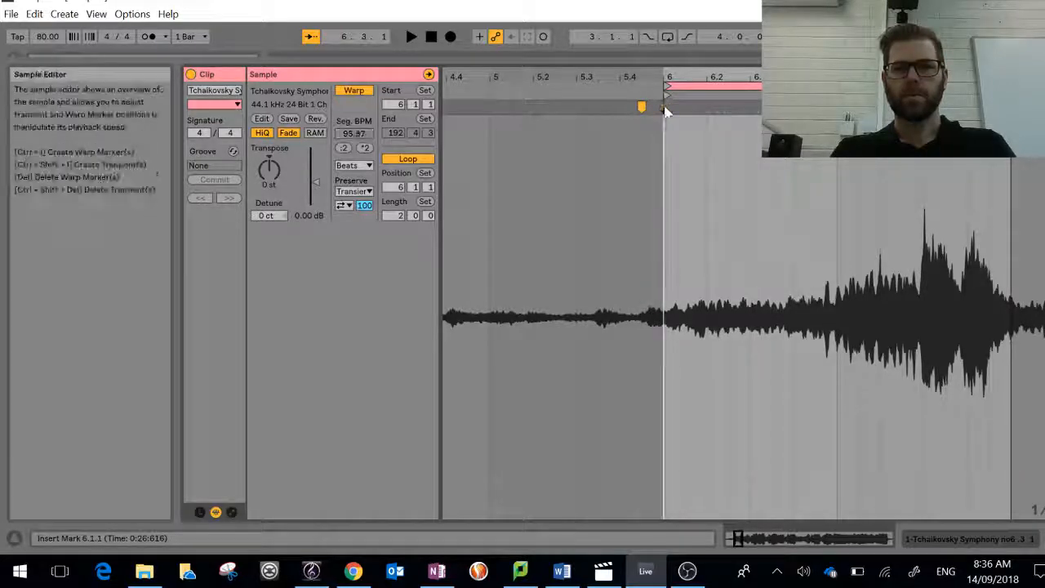
pyautogui.moveTo(644, 107); pyautogui.dragTo(666, 106)
pyautogui.press('space')
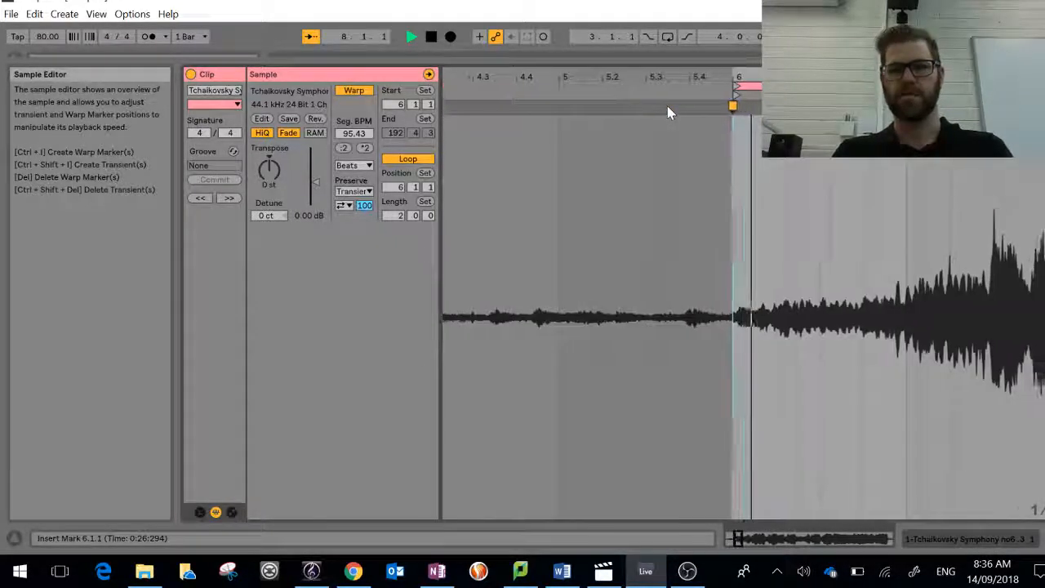
# Step: Stop the loop playback and load an empty Drum Rack onto a new track
pyautogui.press('space')
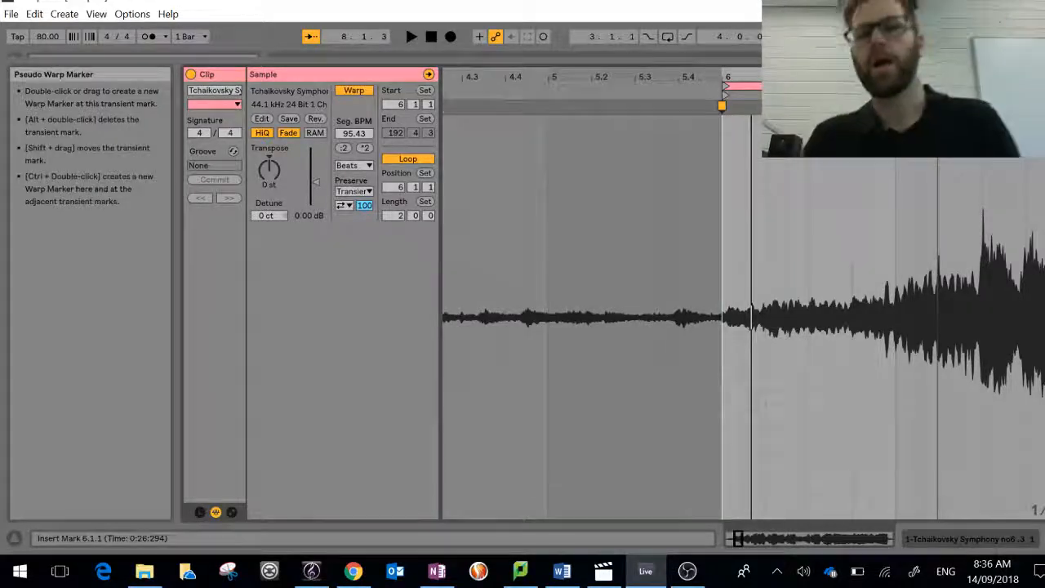
pyautogui.moveTo(925, 73); pyautogui.dragTo(721, 73)
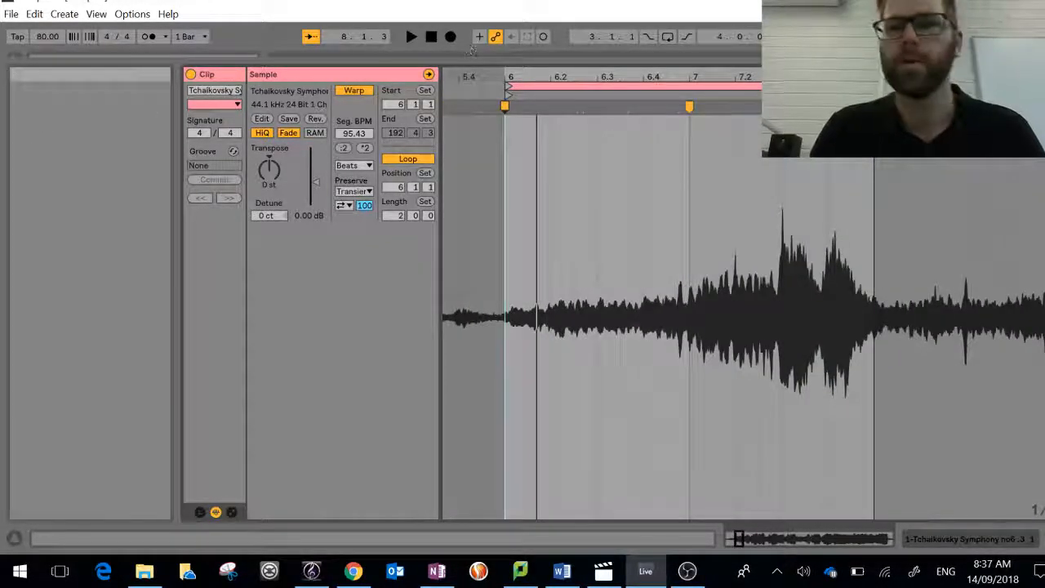
pyautogui.click(980, 548)
pyautogui.click(372, 62)
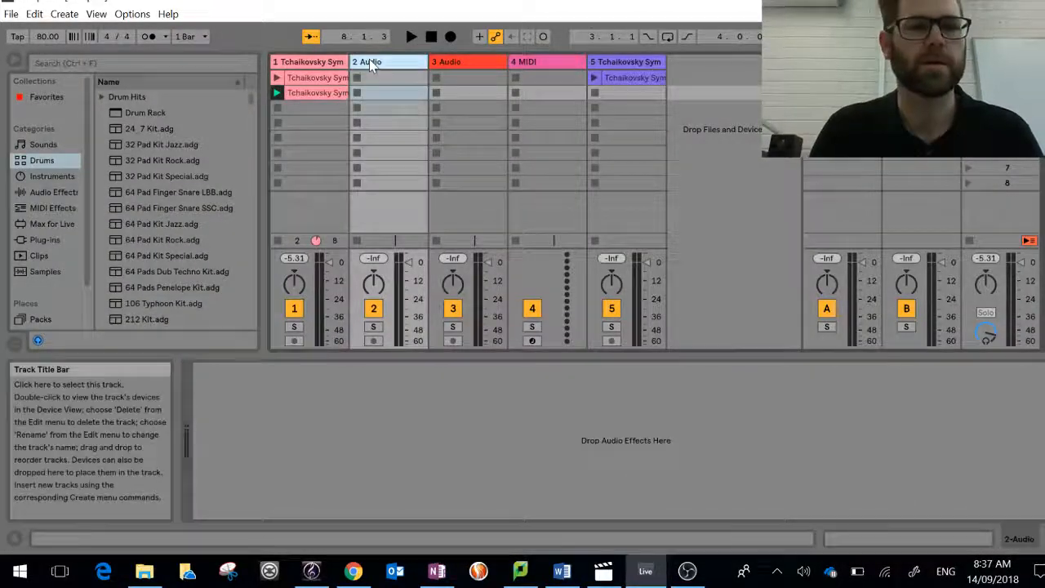
pyautogui.click(137, 114)
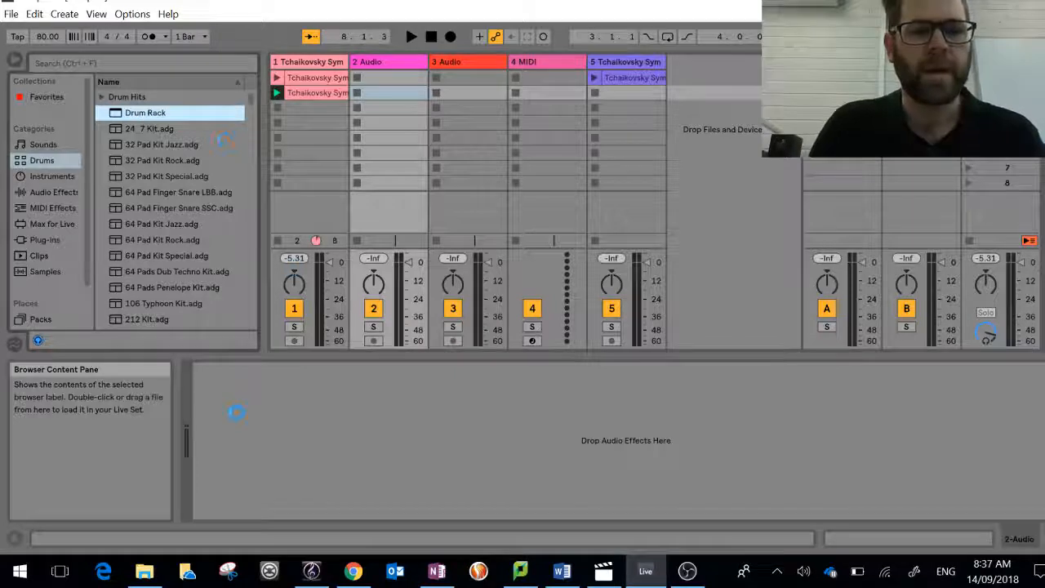
# Step: Show the second audio track's empty device chain and preview jazz pad, 606 and 808 drum kits in the browser
pyautogui.click(390, 79)
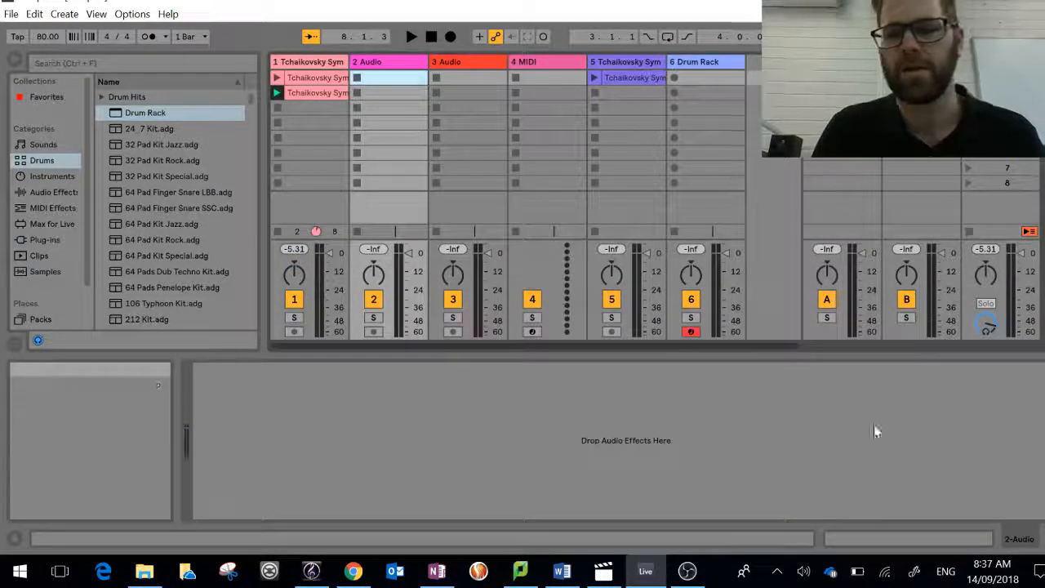
pyautogui.click(948, 535)
pyautogui.click(1034, 537)
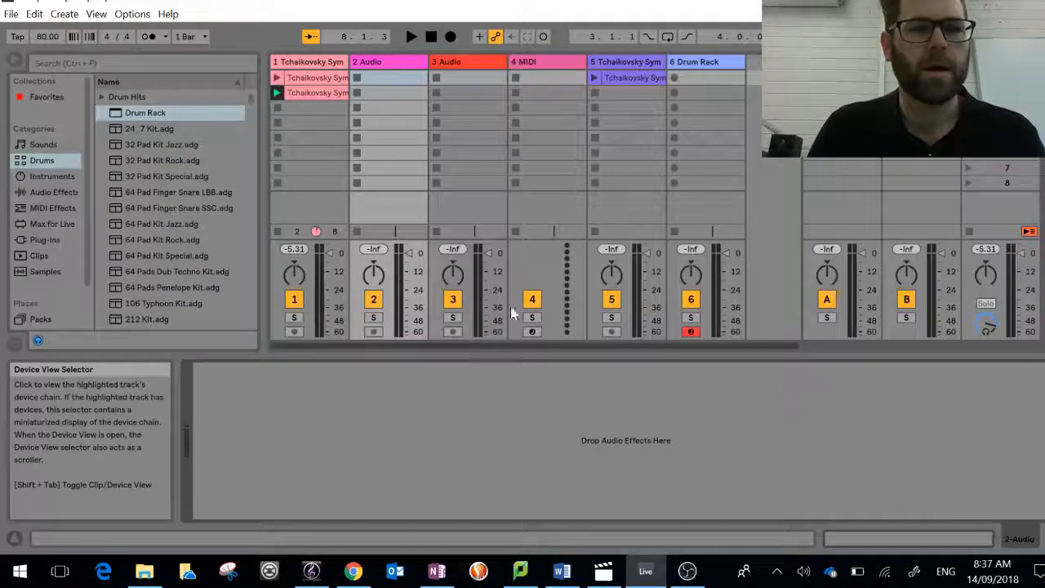
pyautogui.click(168, 145)
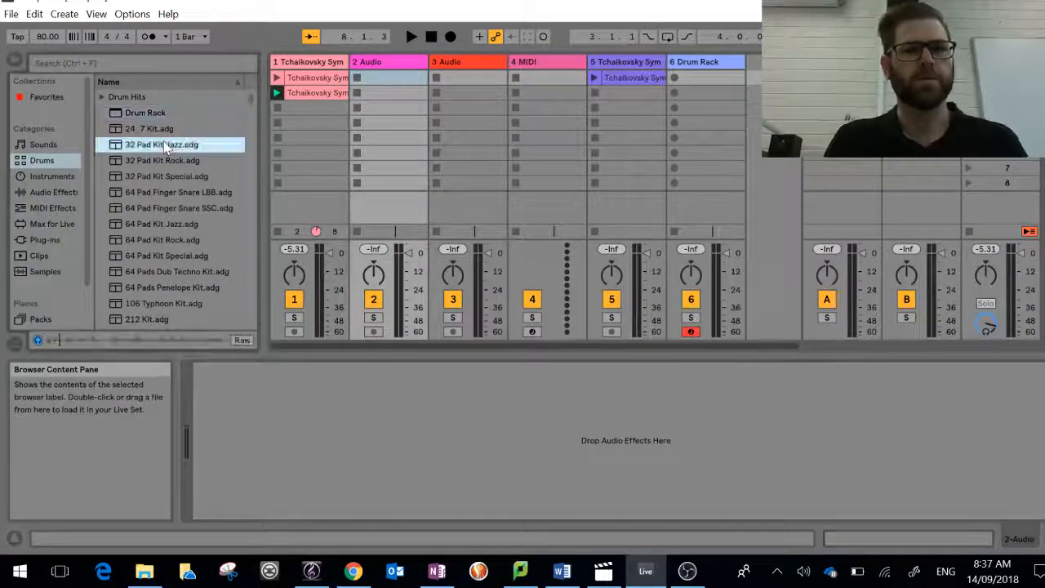
pyautogui.click(164, 224)
pyautogui.scroll(-3, 163, 198)
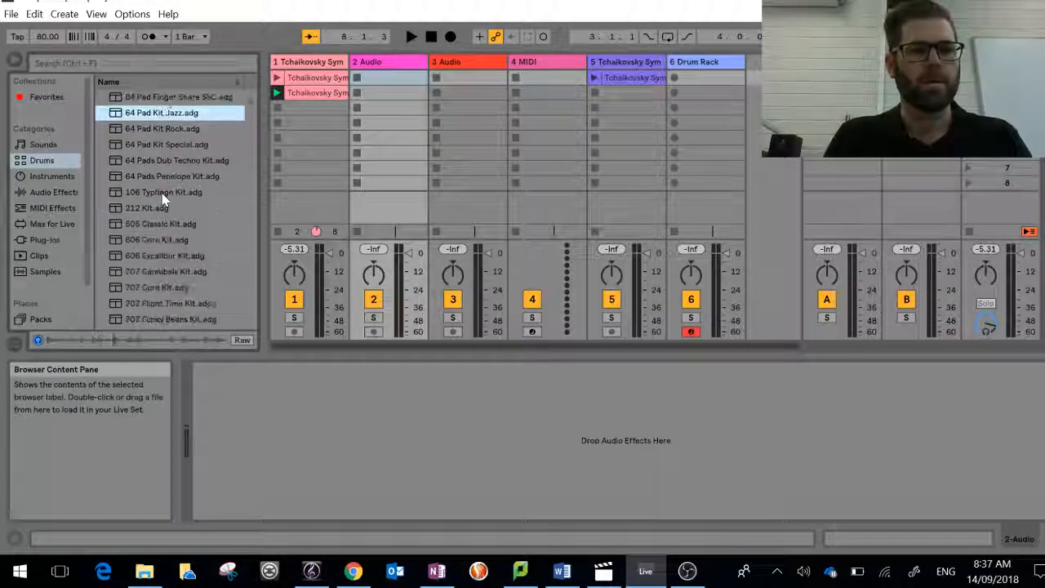
pyautogui.click(153, 257)
pyautogui.scroll(-4, 152, 253)
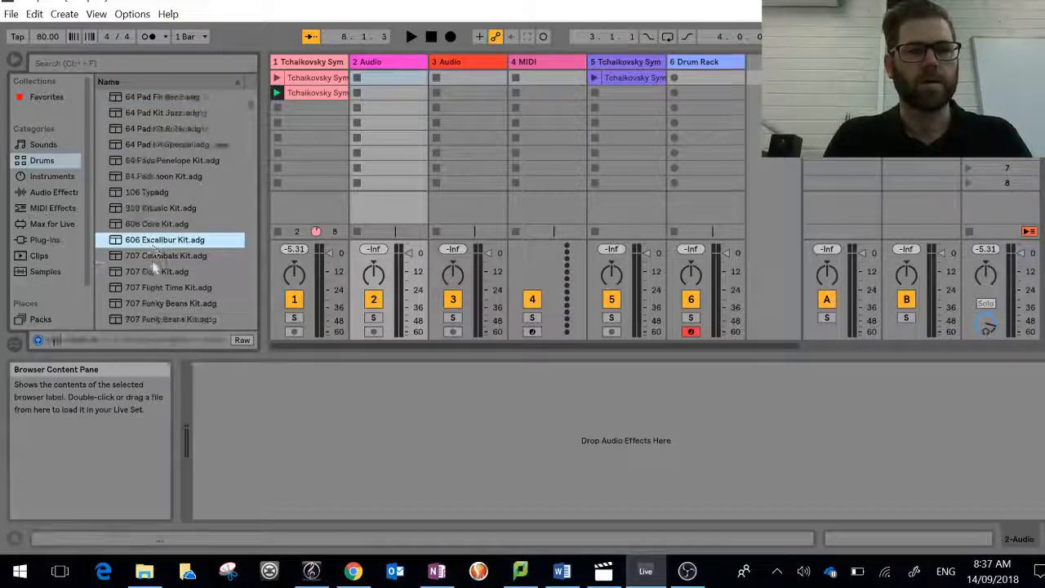
pyautogui.click(150, 239)
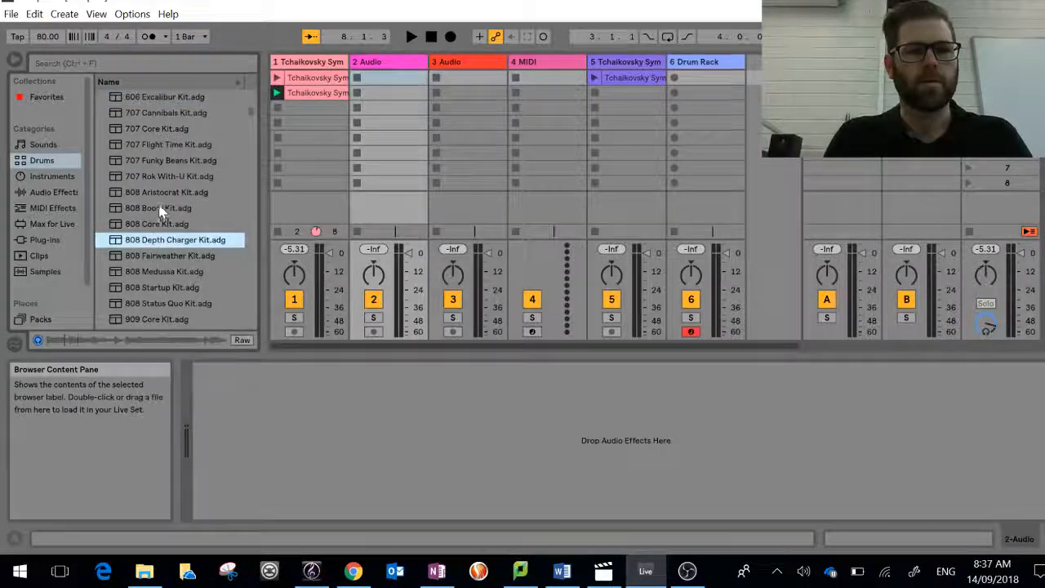
pyautogui.click(162, 209)
pyautogui.click(162, 194)
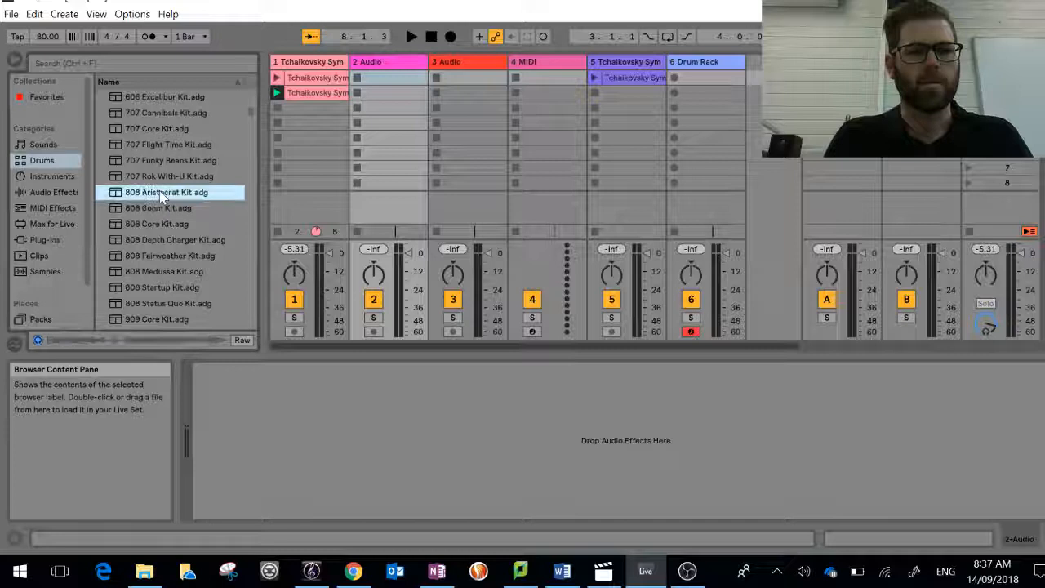
# Step: Preview the 707 Flight Time, 505 Classic, 606 Core and 606 Excalibur kits, plus kits further along the alphabetical list
pyautogui.click(151, 144)
pyautogui.scroll(2, 148, 143)
pyautogui.click(148, 144)
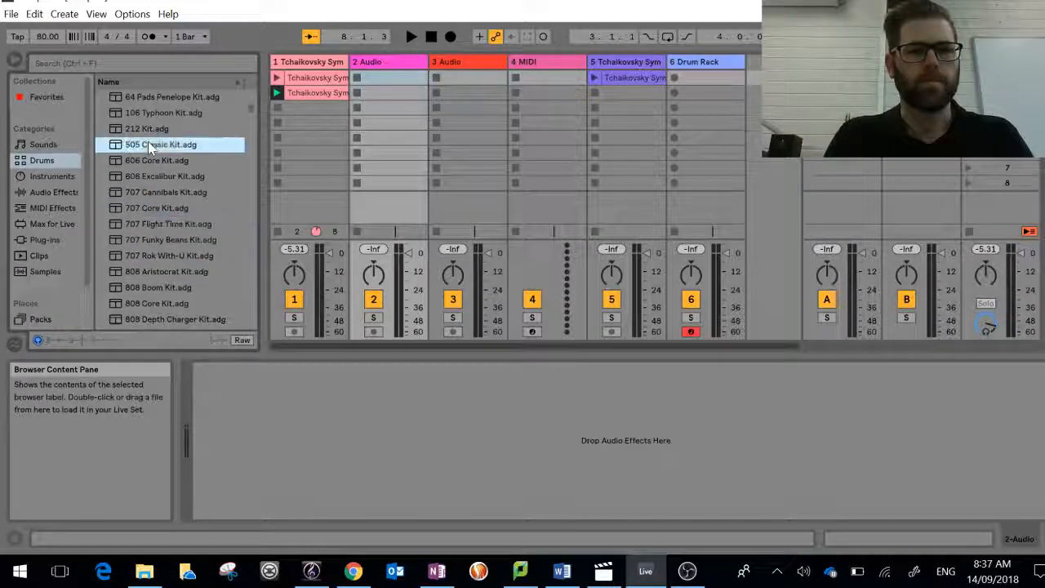
pyautogui.click(148, 162)
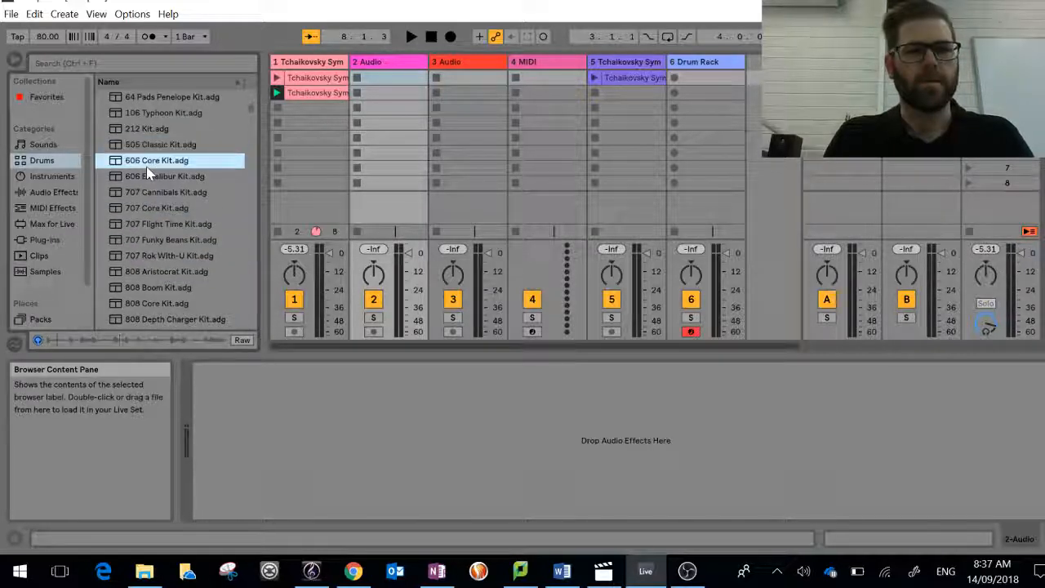
pyautogui.click(145, 175)
pyautogui.scroll(-3, 143, 167)
pyautogui.scroll(-10, 142, 164)
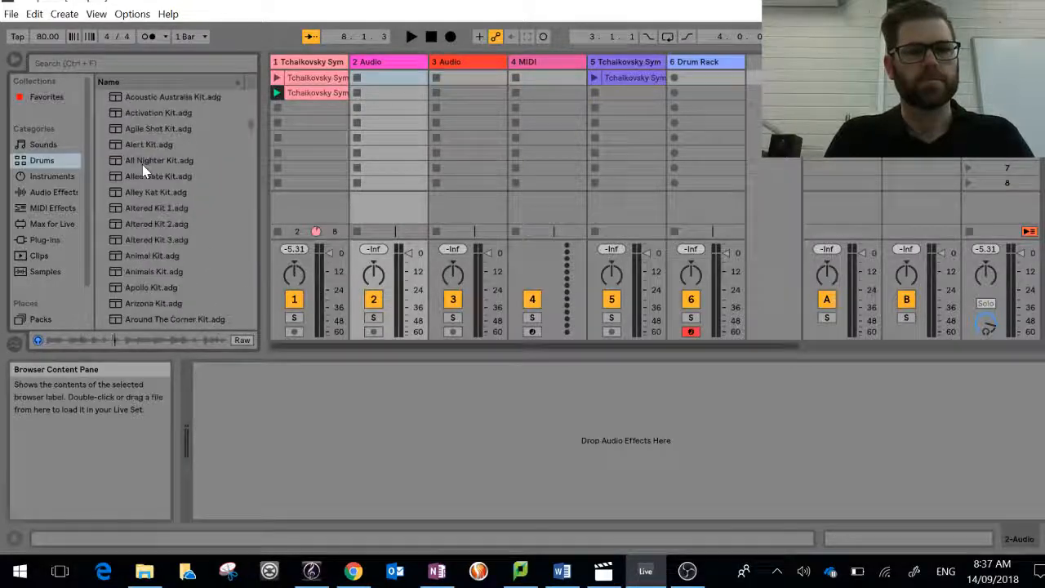
pyautogui.click(142, 164)
pyautogui.scroll(-2, 142, 164)
pyautogui.scroll(-6, 142, 164)
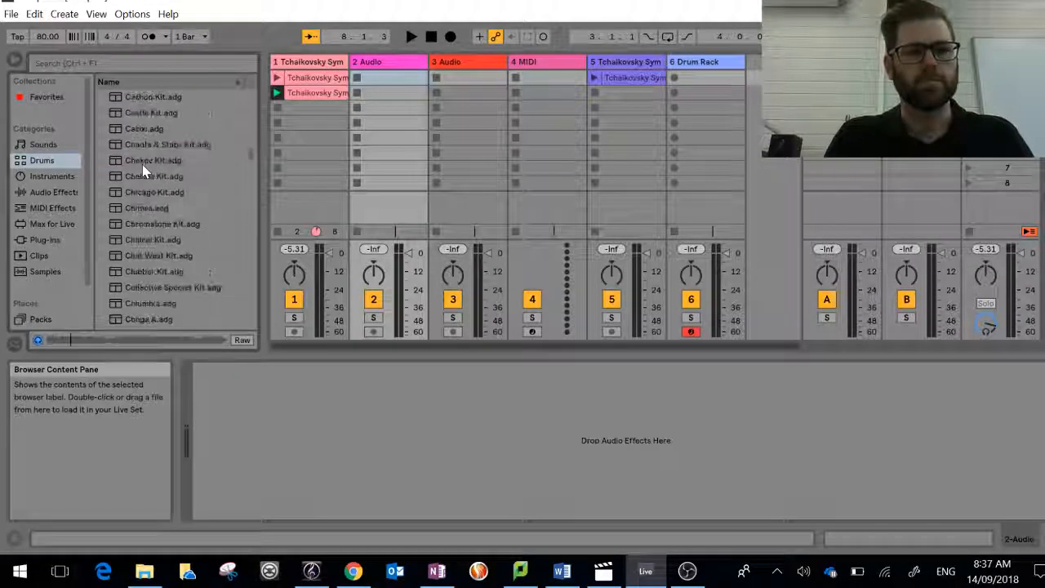
pyautogui.click(142, 163)
pyautogui.scroll(20, 142, 164)
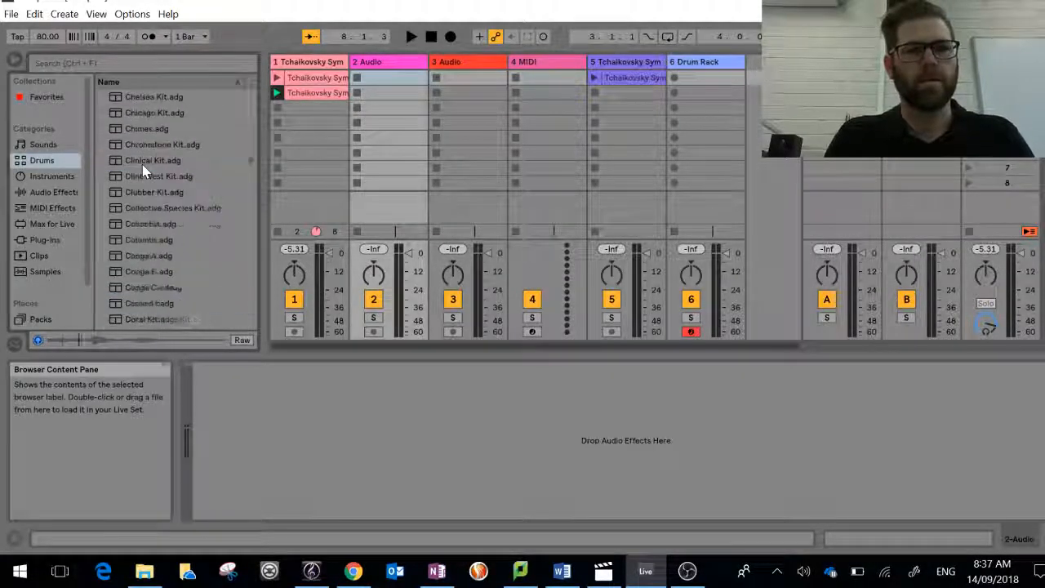
pyautogui.scroll(8, 142, 164)
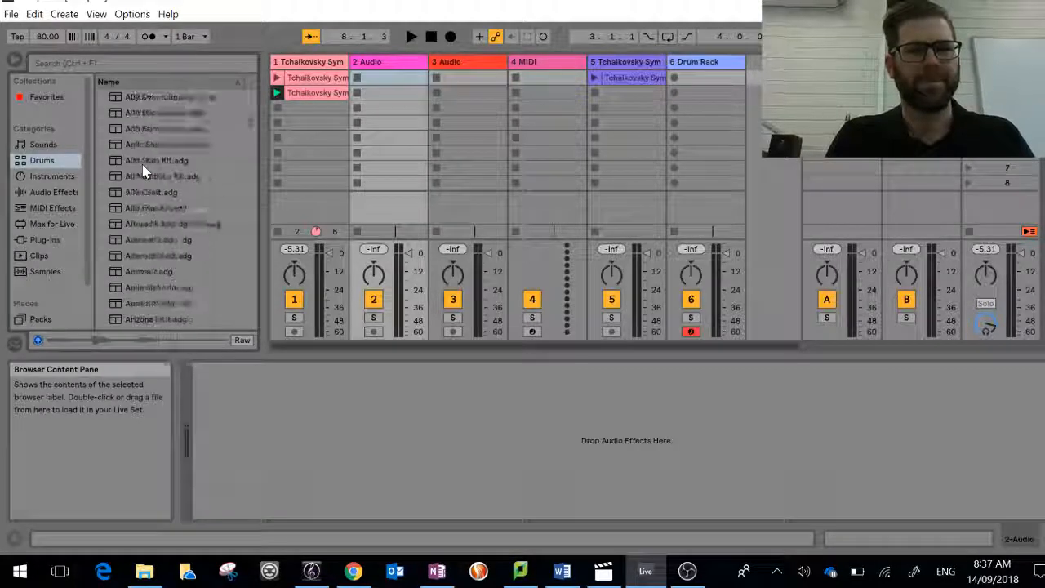
# Step: Compare previews of the 808 Aristocrat, 606 Excalibur, 32 Pad Kit Rock, 24_7, 64 Pad Kit Jazz and 64 Pad Kit Rock kits
pyautogui.click(170, 208)
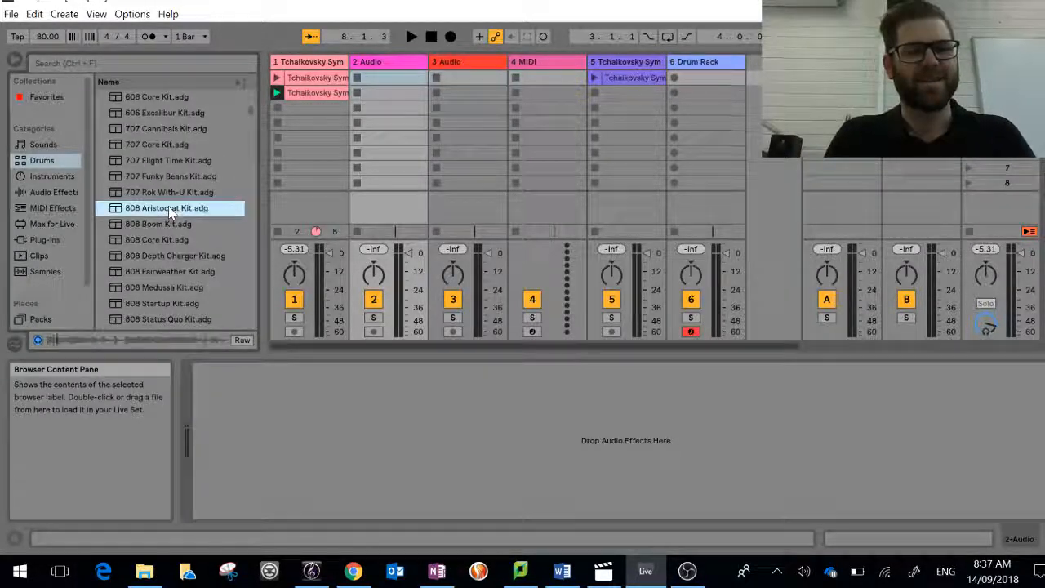
pyautogui.click(166, 113)
pyautogui.scroll(6, 182, 191)
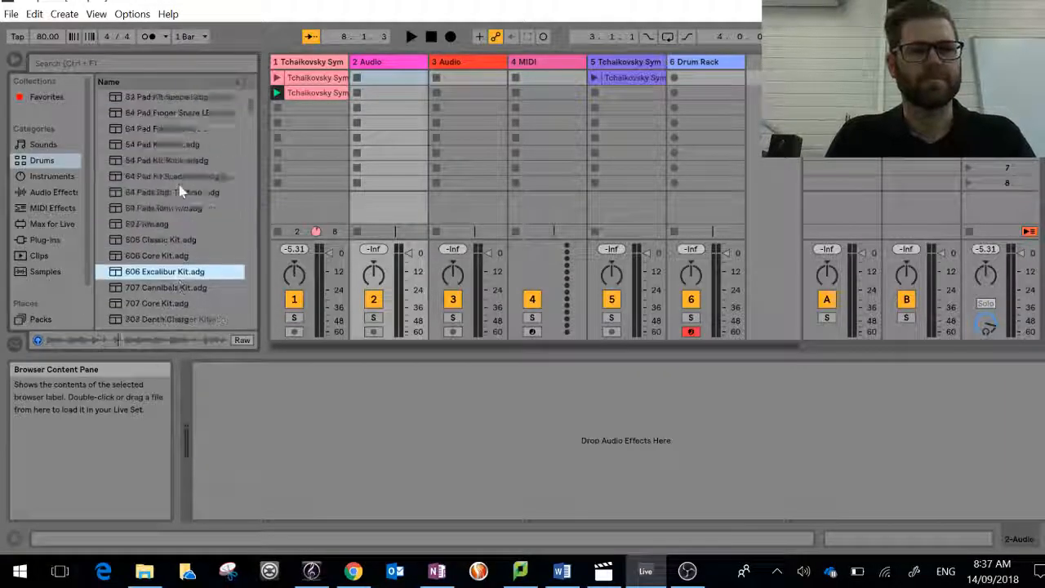
pyautogui.click(166, 102)
pyautogui.scroll(2, 166, 103)
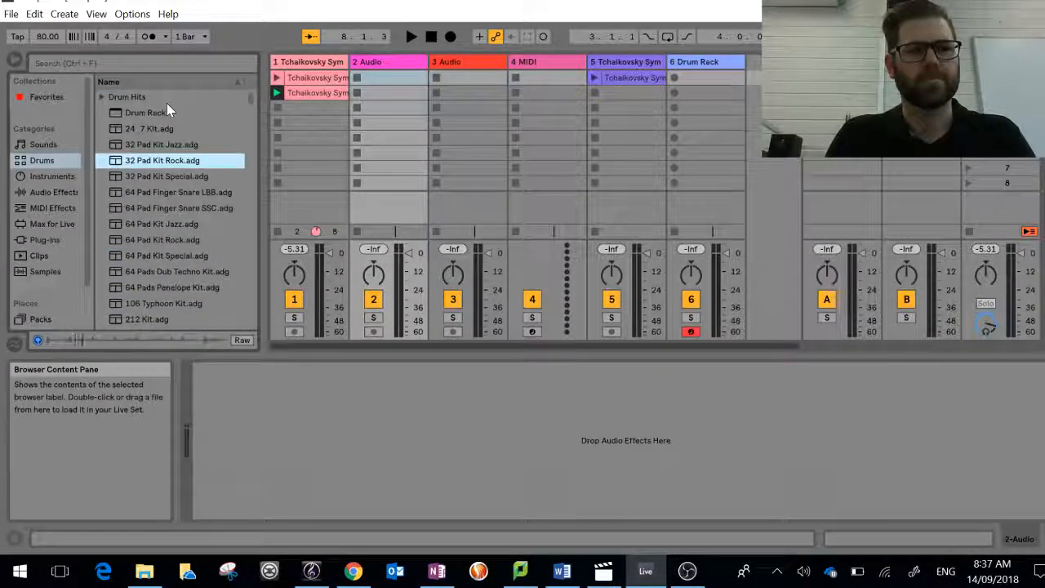
pyautogui.click(145, 131)
pyautogui.click(164, 225)
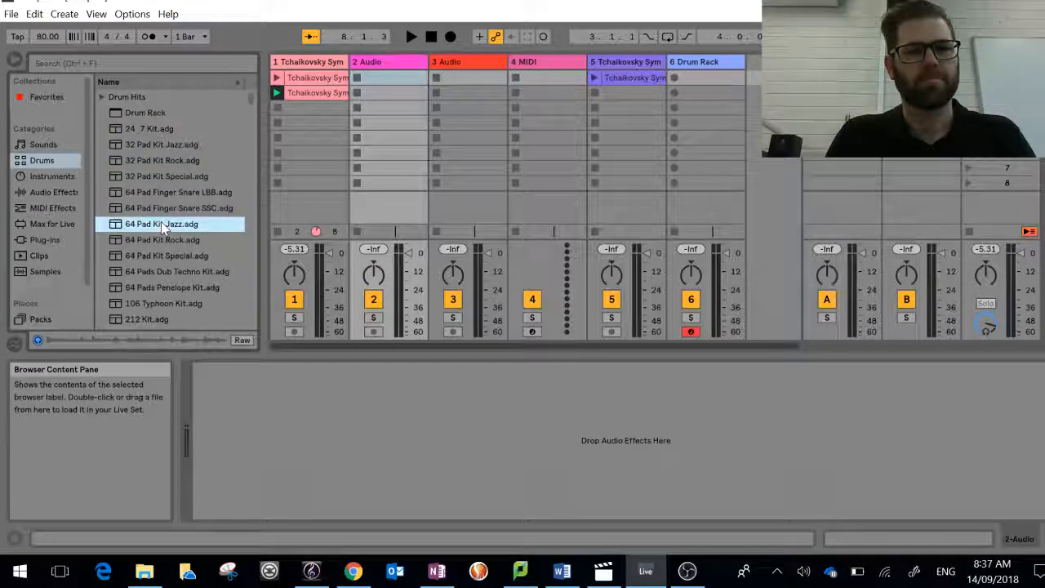
pyautogui.click(162, 242)
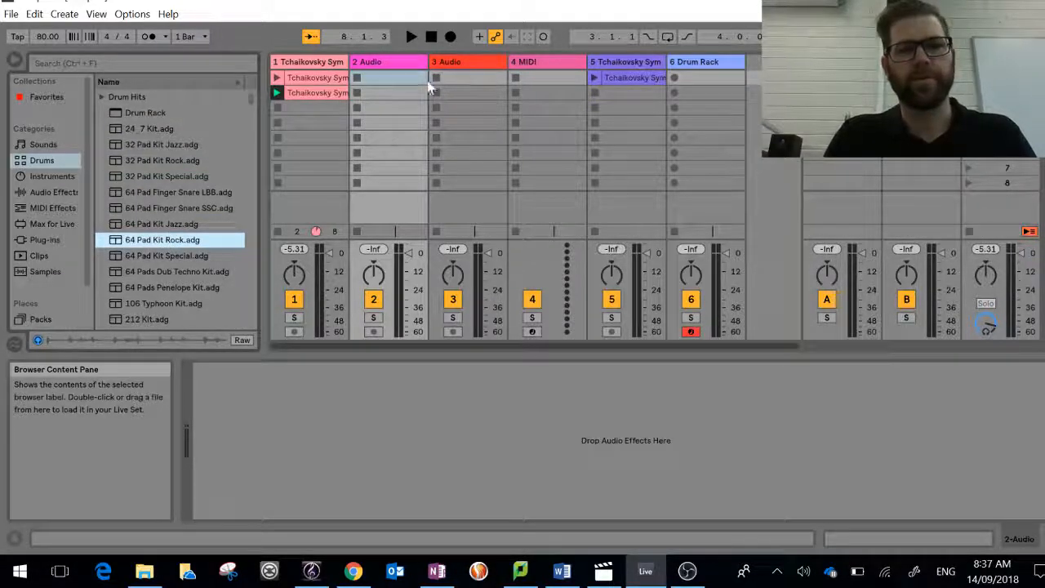
# Step: Try to load the 64 Pad Kit Rock and the Drum Rack onto the 2 Audio track
pyautogui.moveTo(372, 294); pyautogui.dragTo(383, 386)
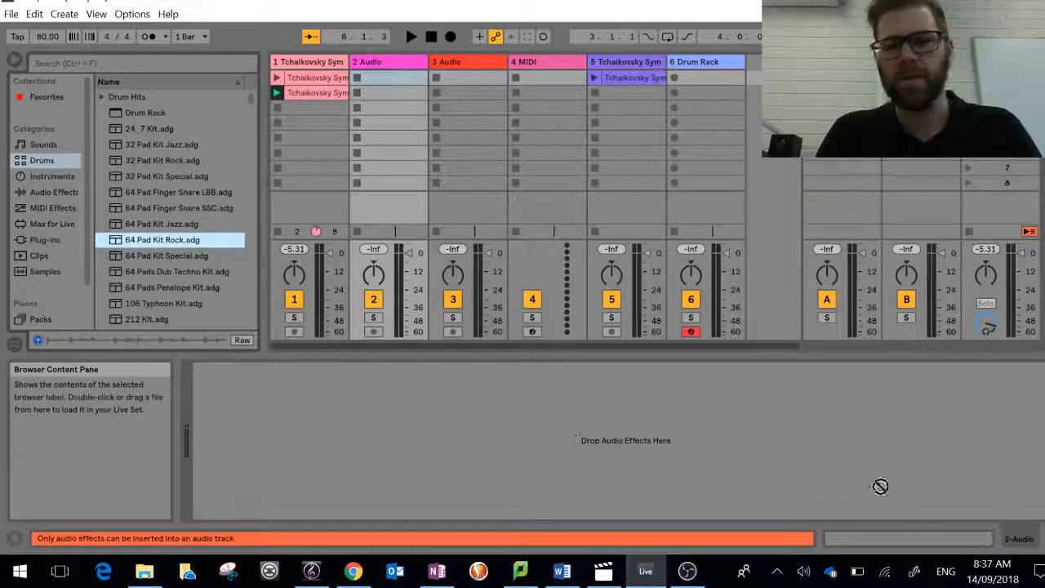
pyautogui.moveTo(880, 485); pyautogui.dragTo(671, 486)
pyautogui.click(1015, 542)
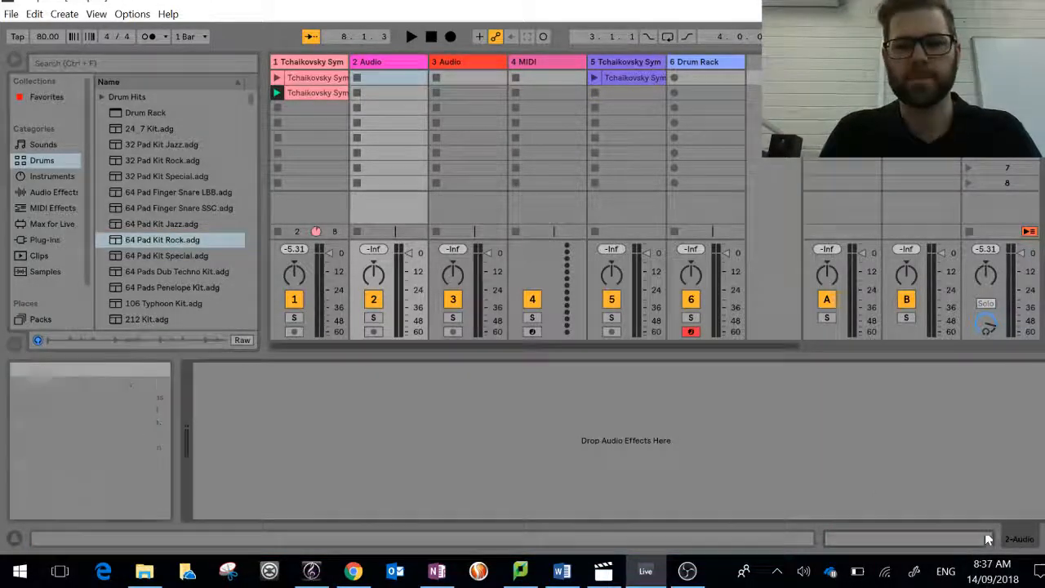
pyautogui.click(393, 64)
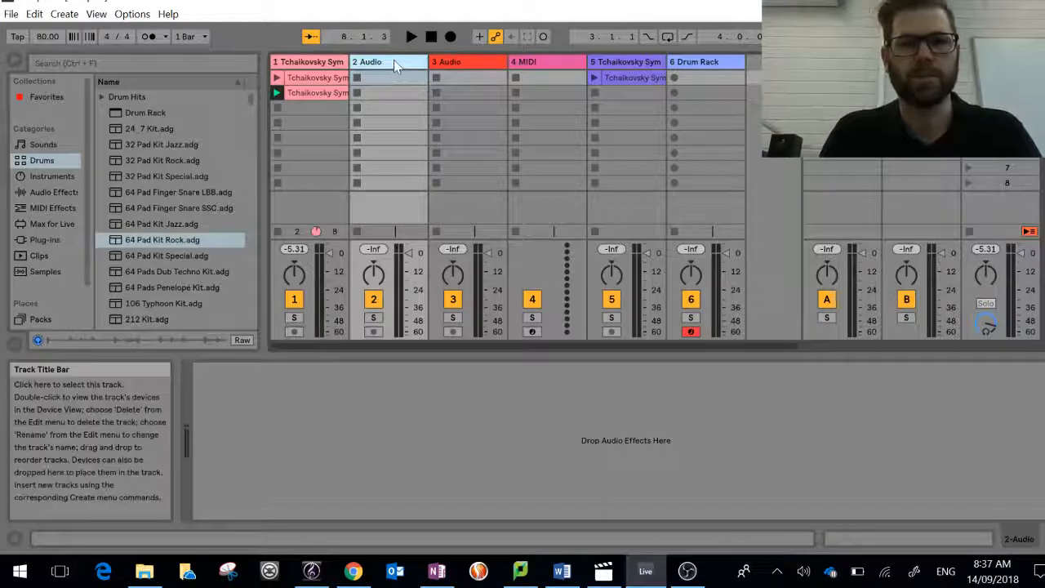
pyautogui.click(1017, 541)
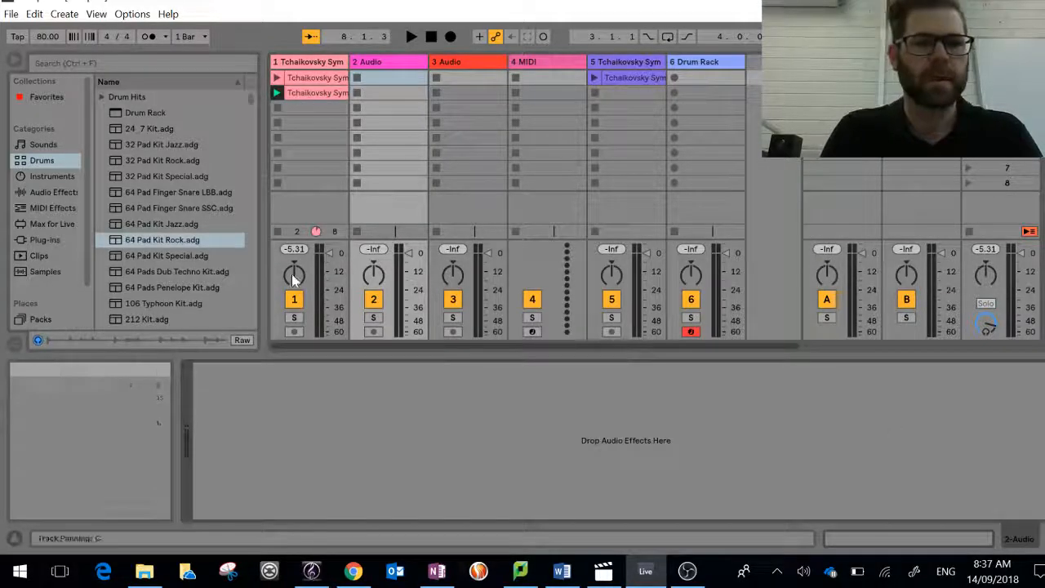
pyautogui.moveTo(148, 245); pyautogui.dragTo(306, 405)
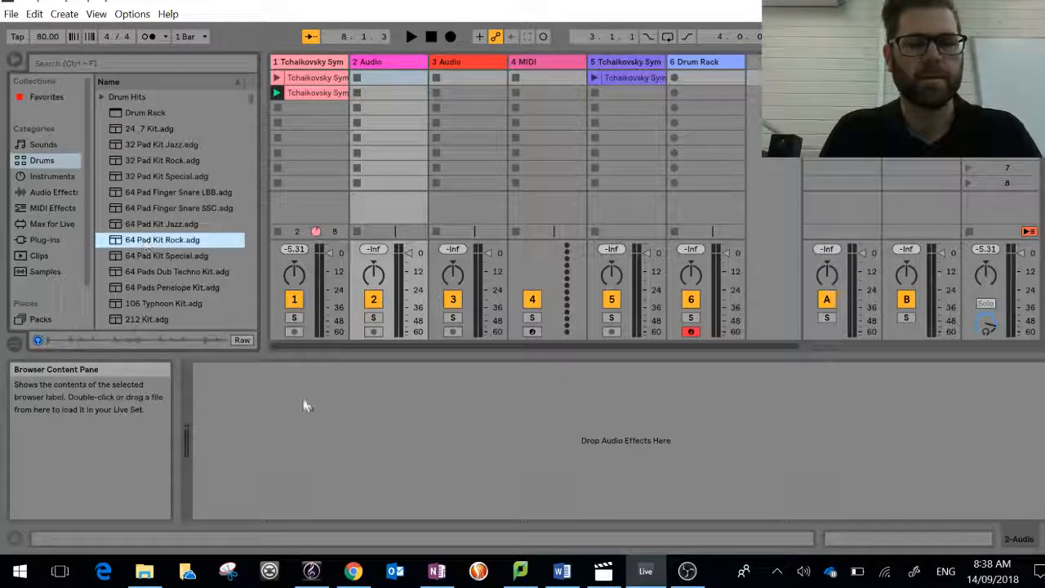
pyautogui.click(147, 114)
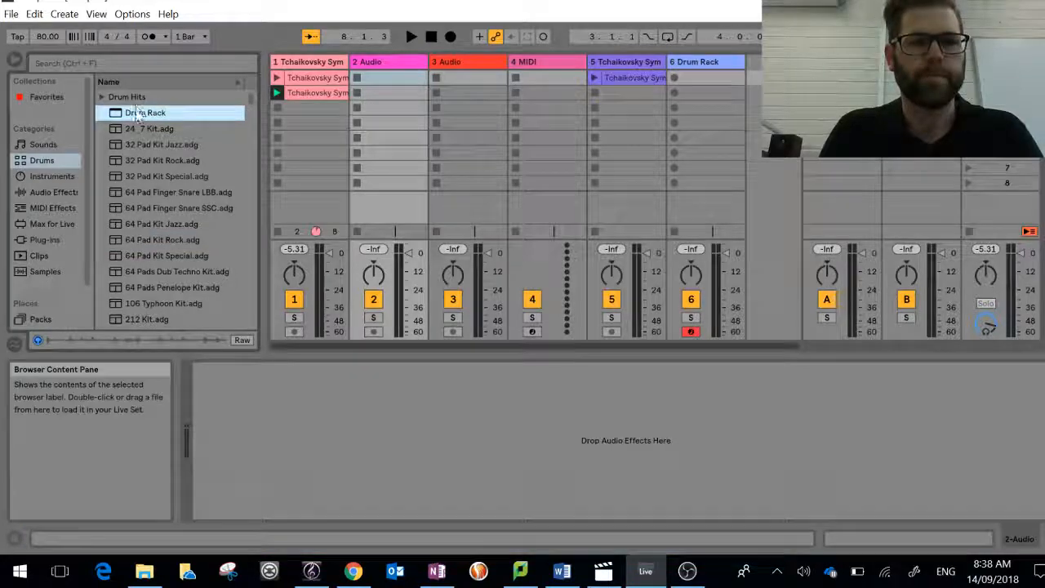
pyautogui.moveTo(409, 212); pyautogui.dragTo(144, 46)
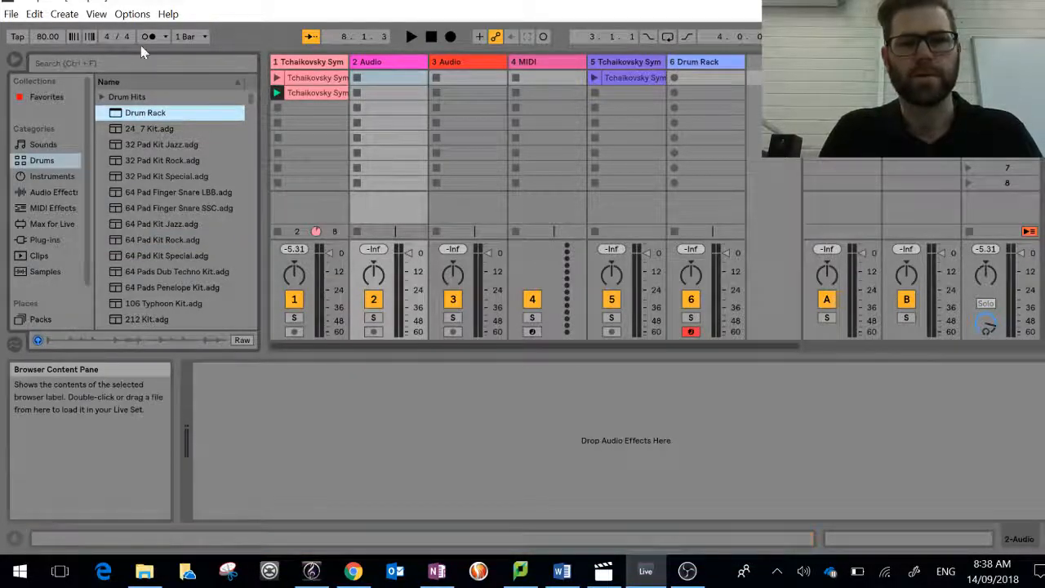
# Step: Load a Drum Rack onto the 4 MIDI track and replace it with the 64 Pad Kit Jazz
pyautogui.click(541, 63)
pyautogui.click(139, 117)
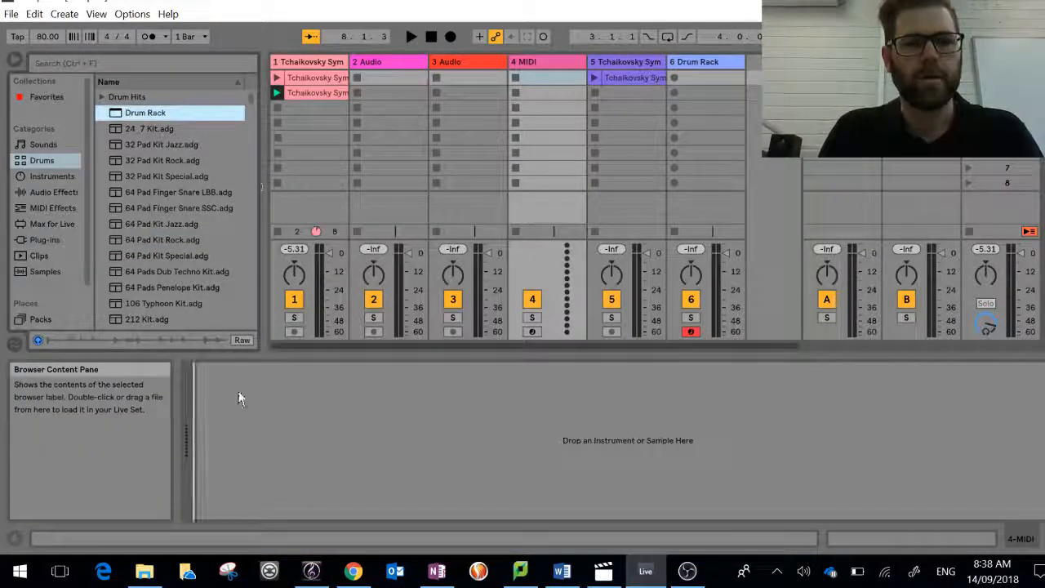
pyautogui.press('Return')
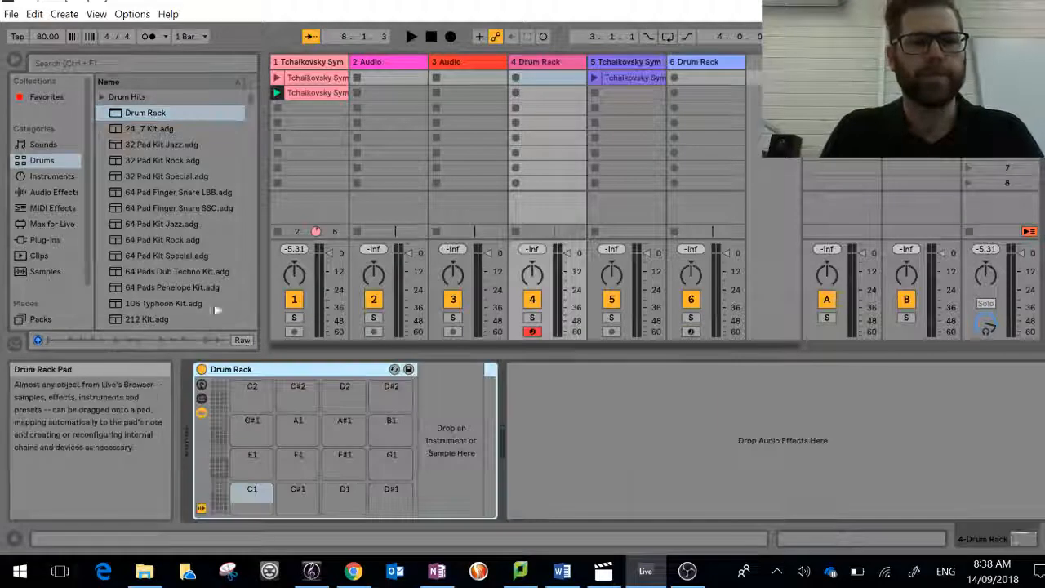
pyautogui.click(173, 226)
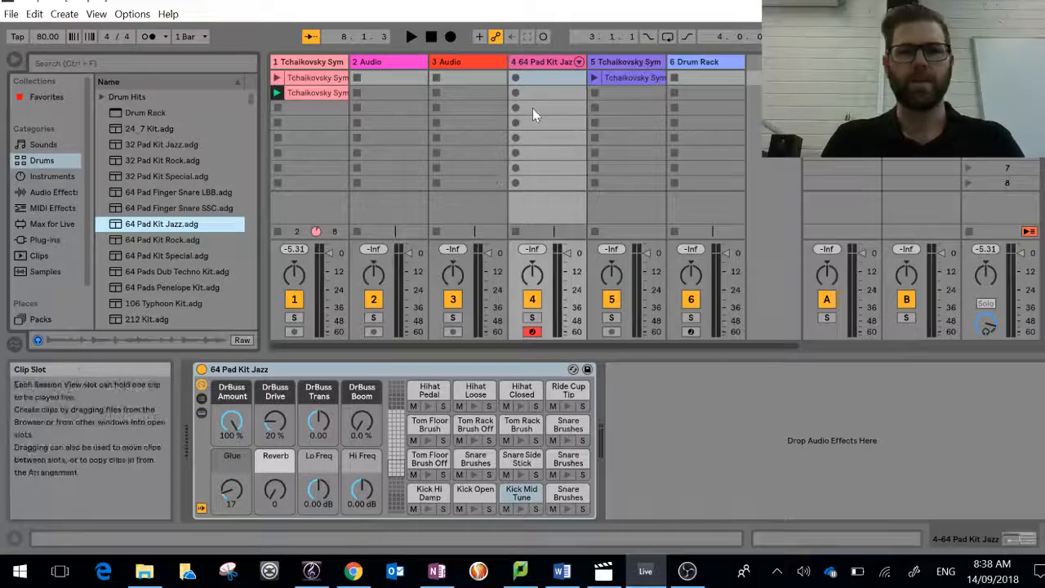
# Step: Create an empty MIDI clip in the first slot of the 64 Pad Kit Jazz track and stop the first Tchaikovsky track's clip
pyautogui.doubleClick(539, 77)
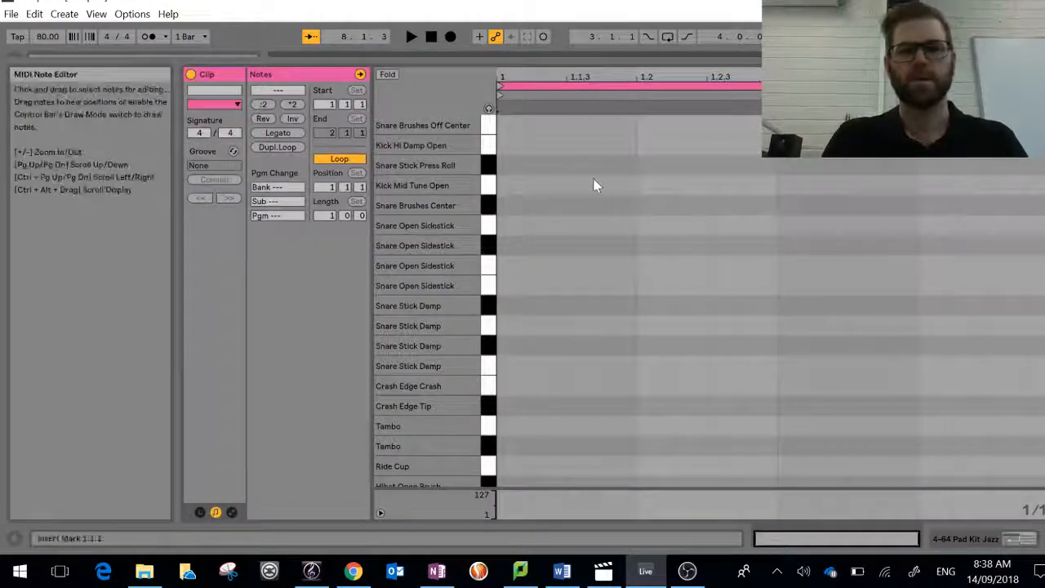
pyautogui.click(986, 538)
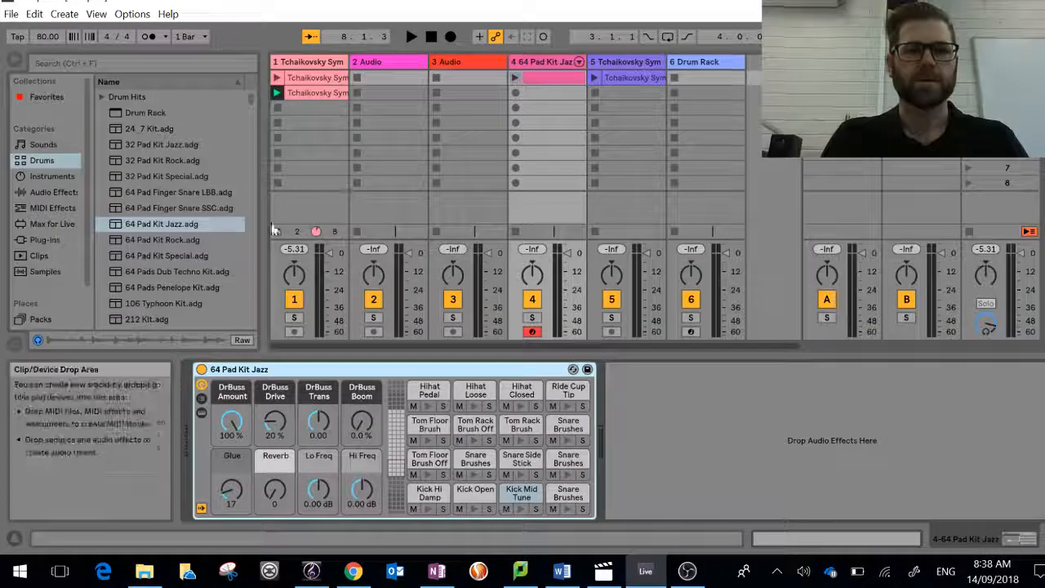
pyautogui.click(276, 231)
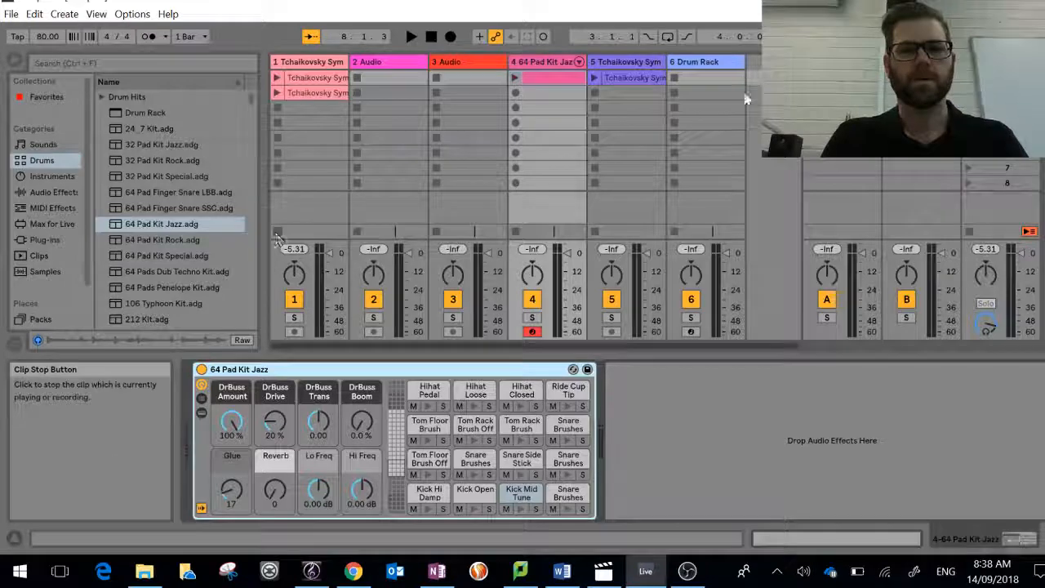
# Step: Open the empty drum clip's note editor, enable note preview and add a Kick Mid Tune note at 1.1.1
pyautogui.click(554, 75)
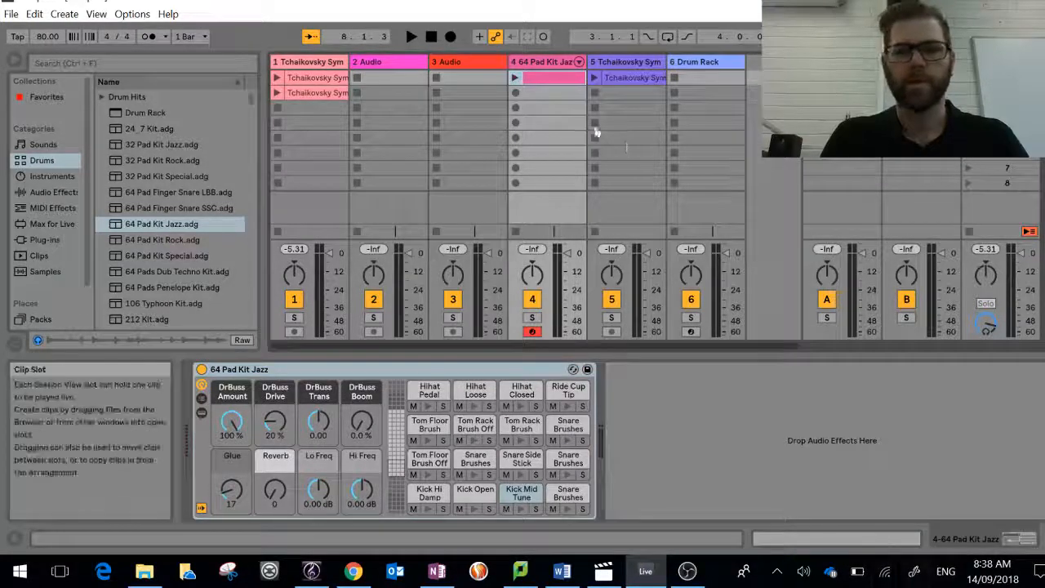
pyautogui.doubleClick(553, 78)
pyautogui.scroll(-6, 430, 434)
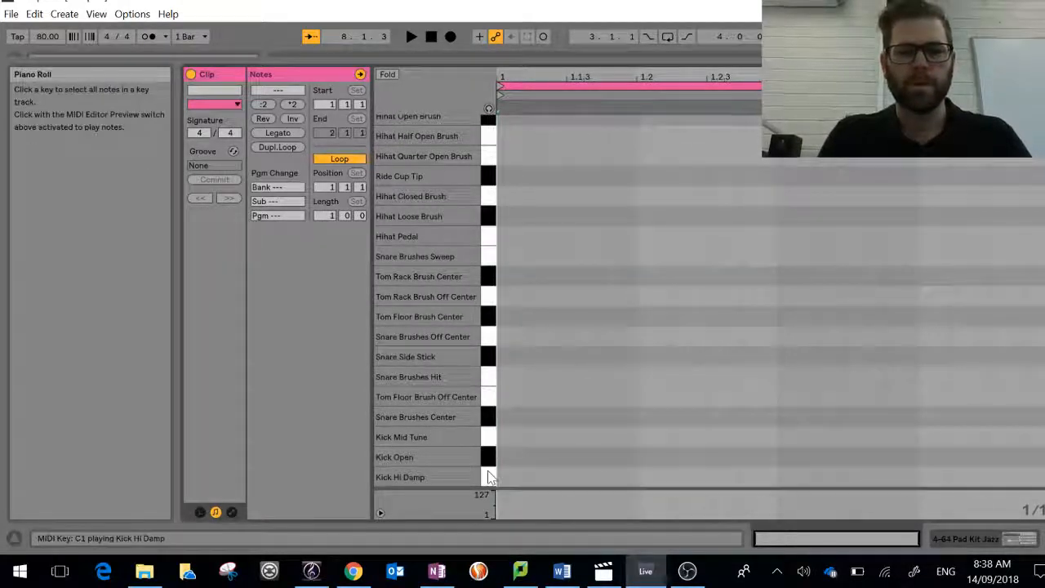
pyautogui.click(488, 110)
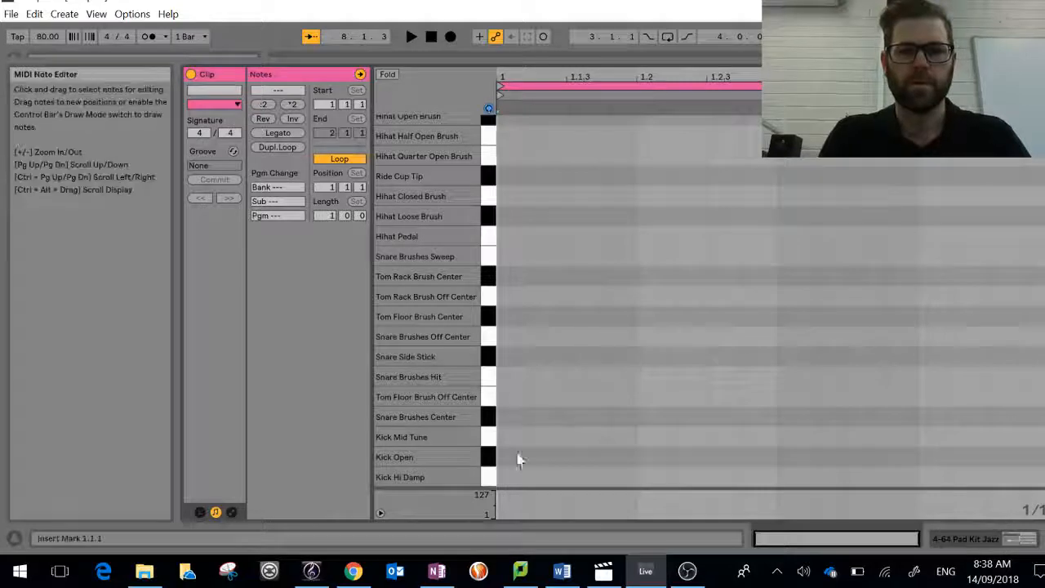
pyautogui.click(490, 437)
pyautogui.doubleClick(503, 437)
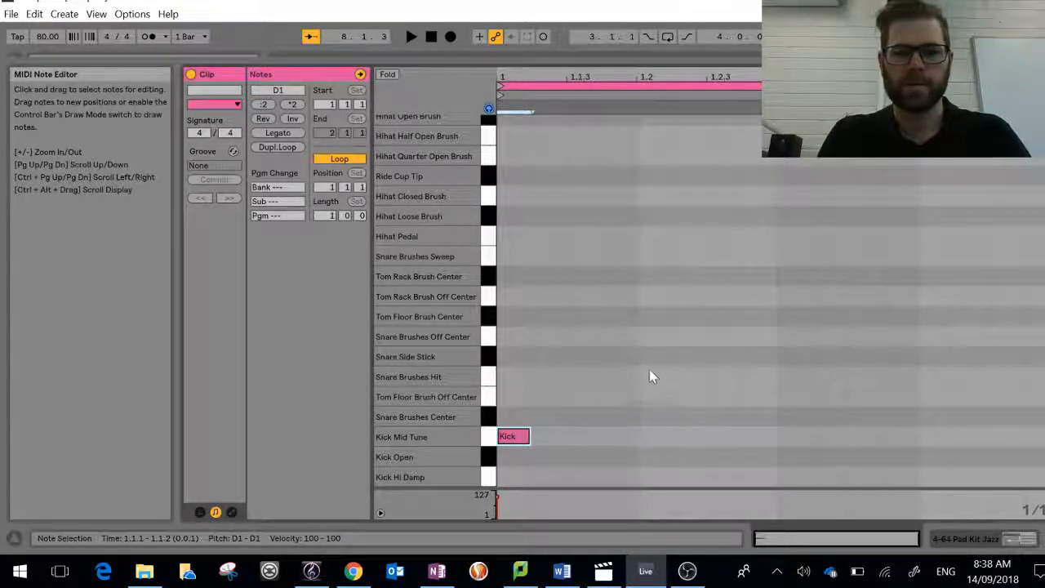
# Step: Audition the snare and tom sounds, then add Snare Brushes Center at 1.2, Kick Mid Tune at 1.3 and 1.3.3, and Tom Floor Brush Off Center at 1.4
pyautogui.click(490, 367)
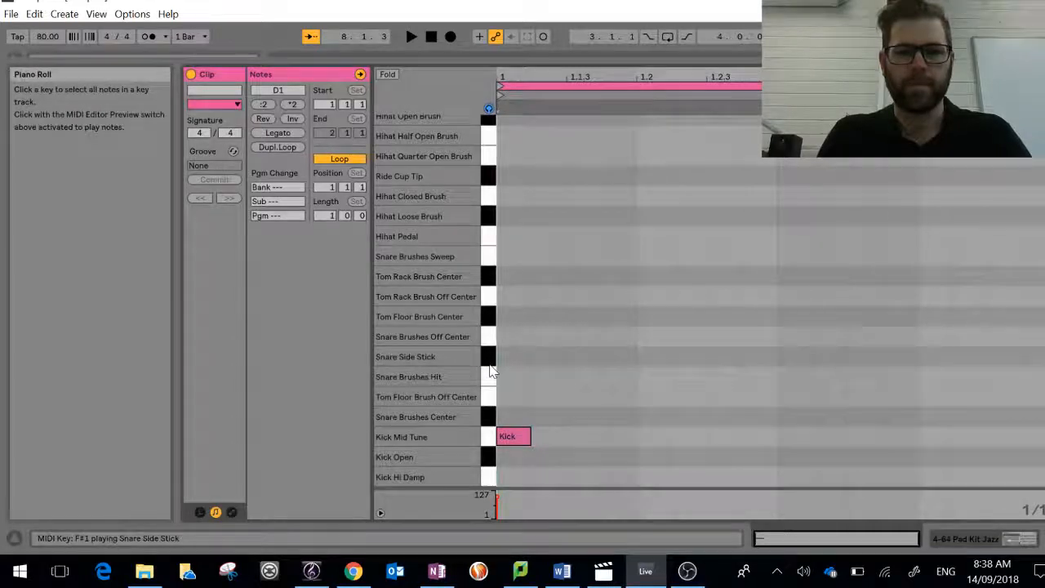
pyautogui.click(489, 336)
pyautogui.click(488, 317)
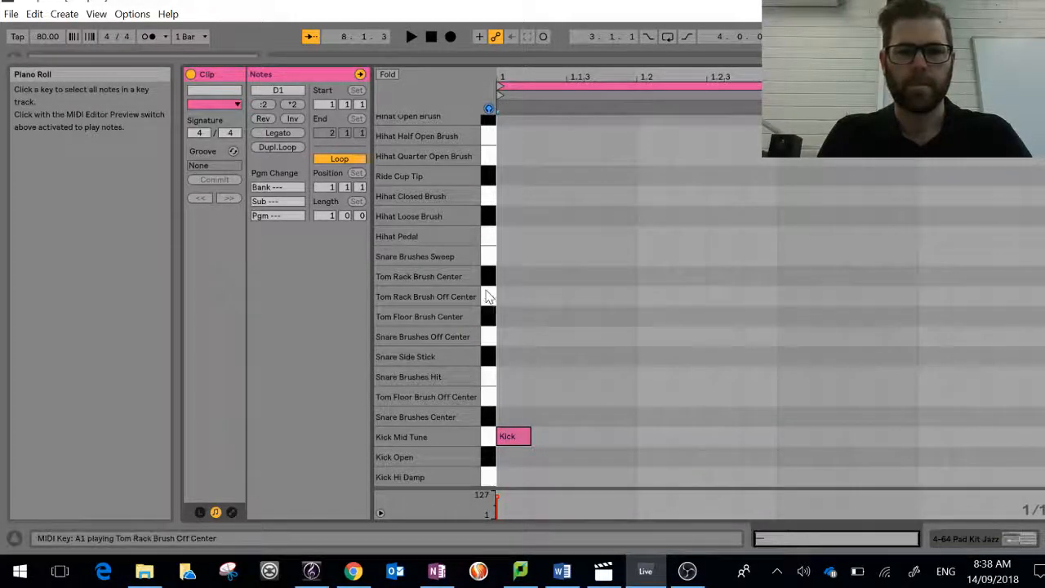
pyautogui.click(488, 257)
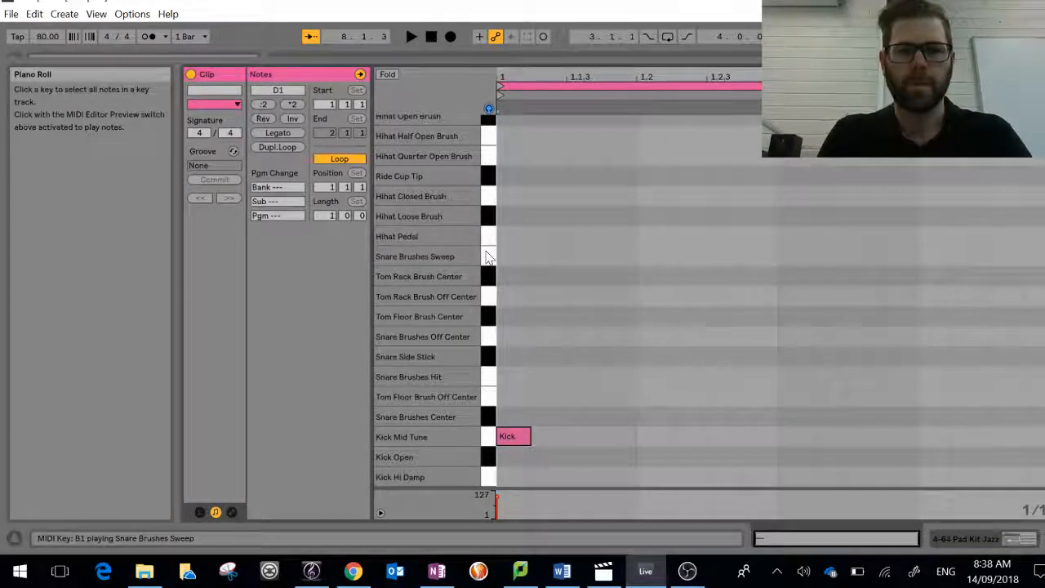
pyautogui.doubleClick(655, 415)
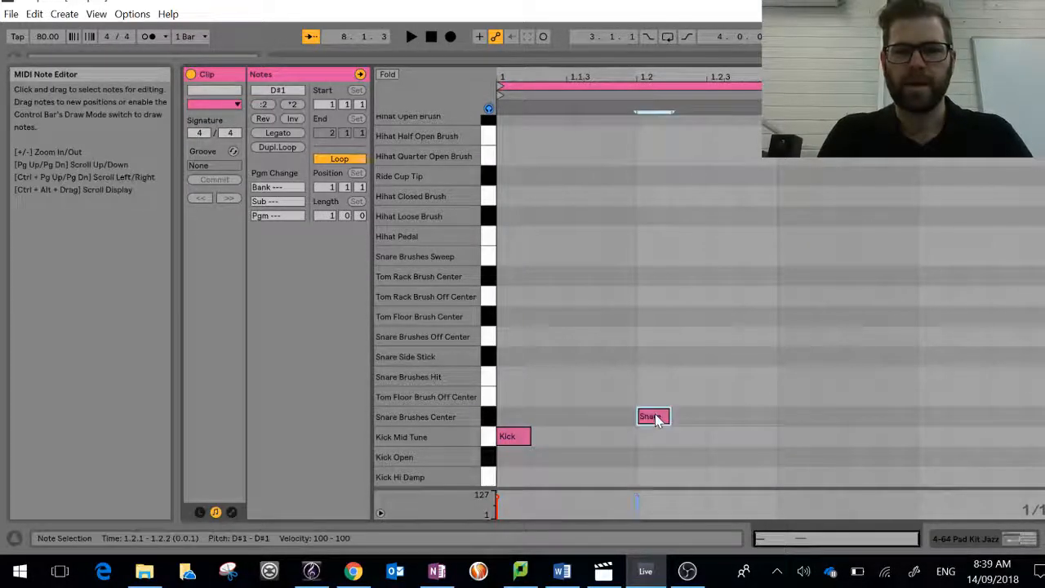
pyautogui.doubleClick(789, 436)
pyautogui.doubleClick(866, 437)
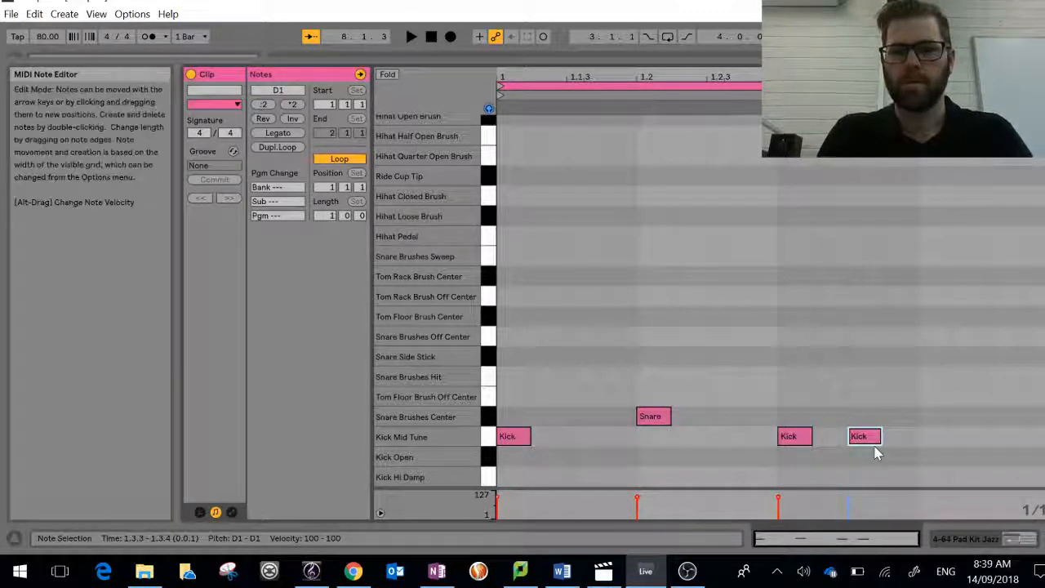
pyautogui.doubleClick(934, 396)
# Step: Play the drum clip while moving the tom note to Snare Brushes Center and the 1.3.3 kick to 1.3.4, and add a kick at 1.4.4
pyautogui.press('space')
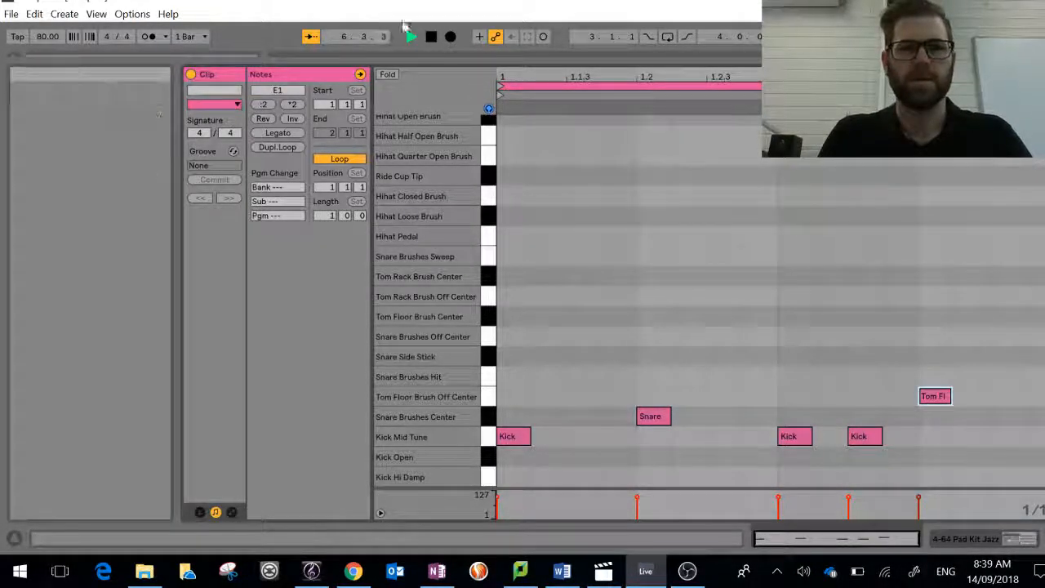
pyautogui.press('space')
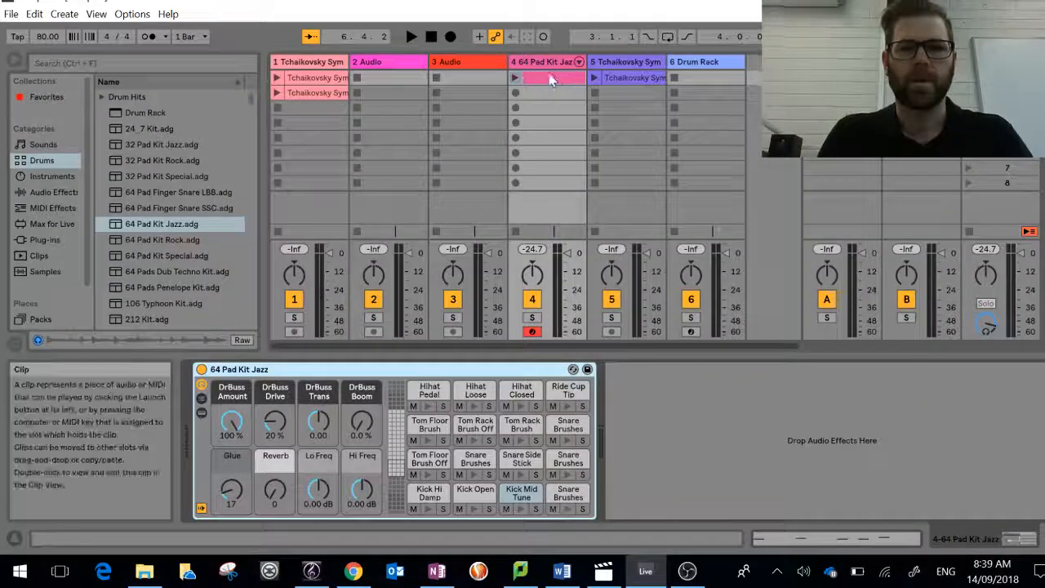
pyautogui.click(514, 78)
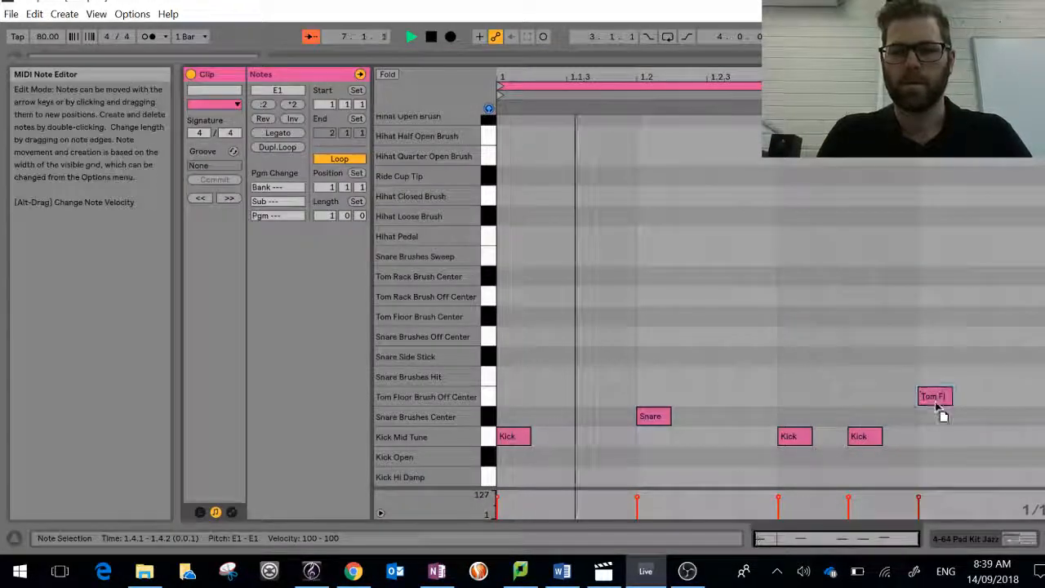
pyautogui.moveTo(936, 401); pyautogui.dragTo(935, 421)
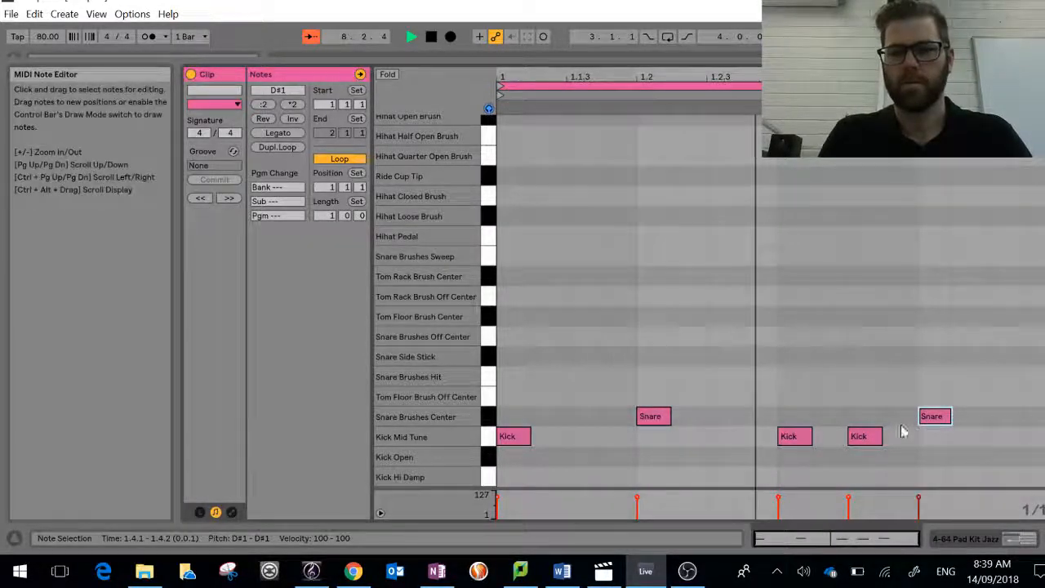
pyautogui.moveTo(868, 436); pyautogui.dragTo(907, 441)
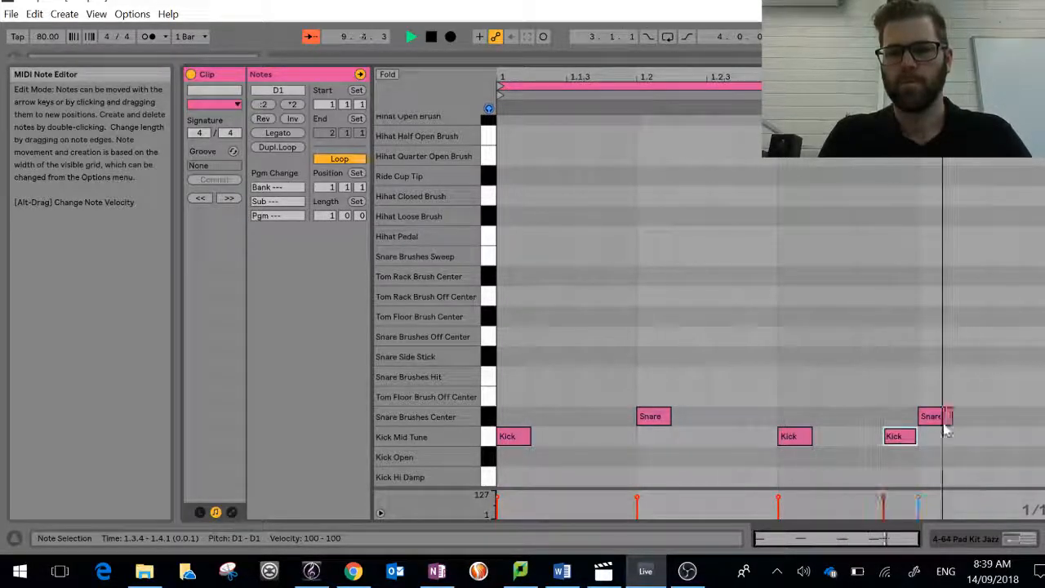
pyautogui.doubleClick(1030, 436)
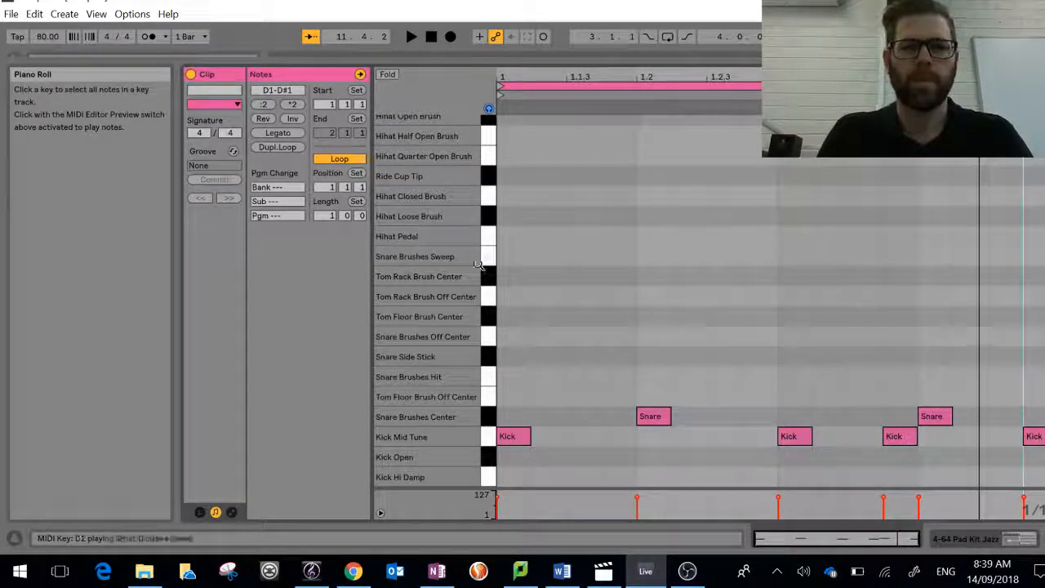
# Step: Add Hihat Closed Brush notes on every eighth note of the bar and play the drum pattern
pyautogui.doubleClick(510, 197)
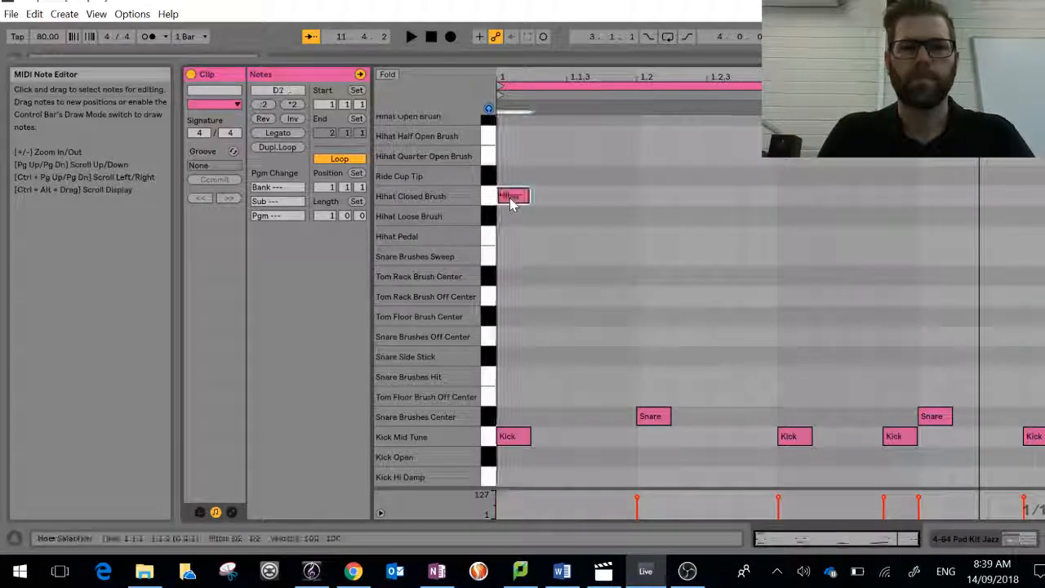
pyautogui.doubleClick(581, 198)
pyautogui.doubleClick(650, 196)
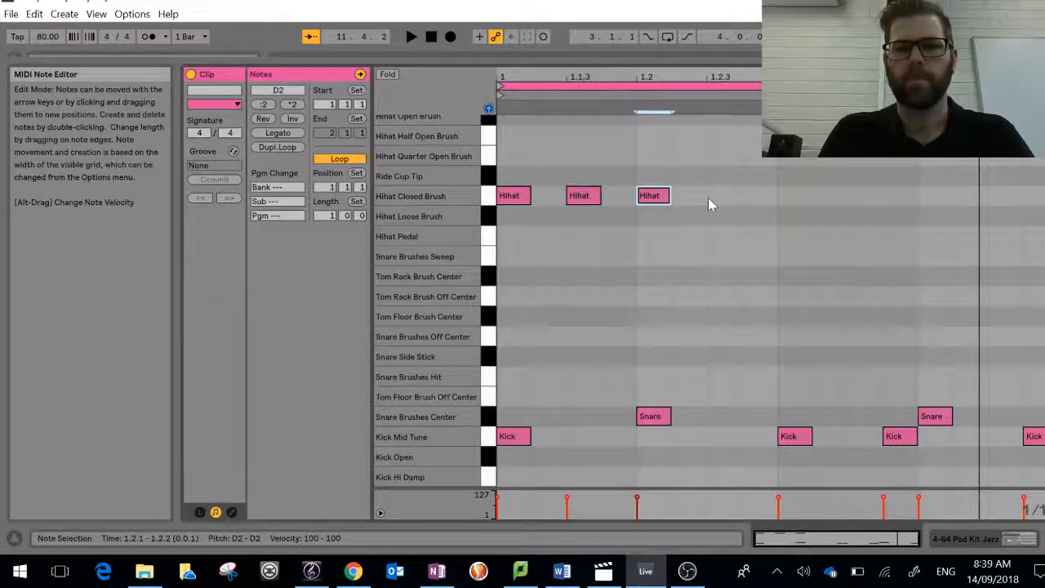
pyautogui.doubleClick(720, 198)
pyautogui.doubleClick(790, 196)
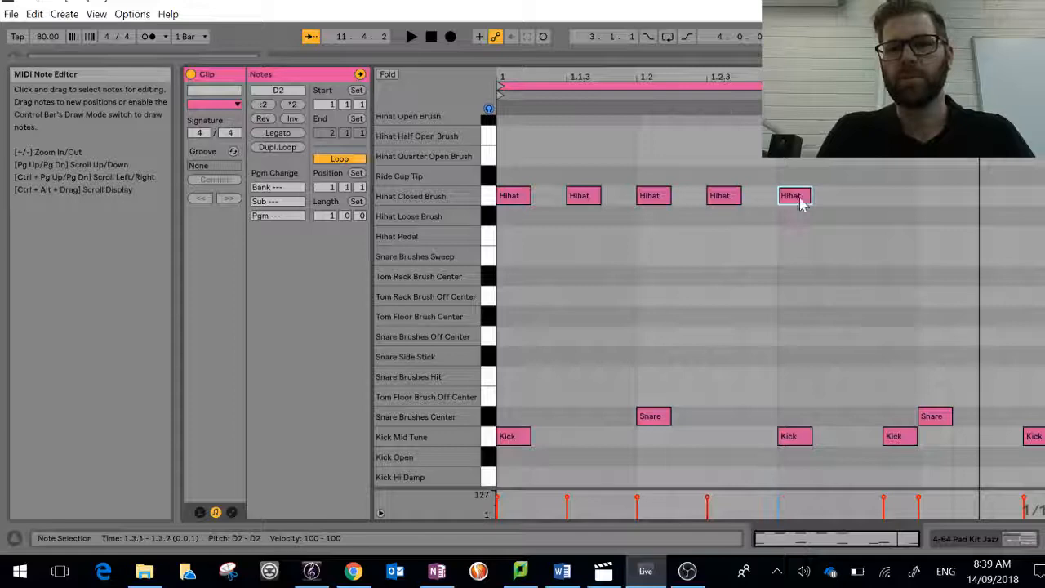
pyautogui.doubleClick(863, 196)
pyautogui.click(930, 208)
pyautogui.doubleClick(932, 198)
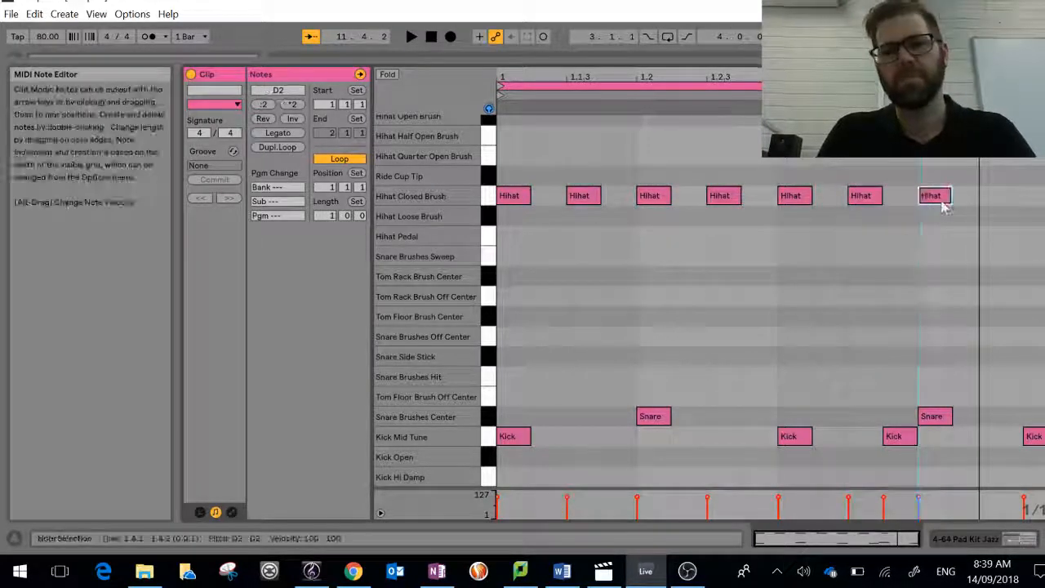
pyautogui.doubleClick(1005, 197)
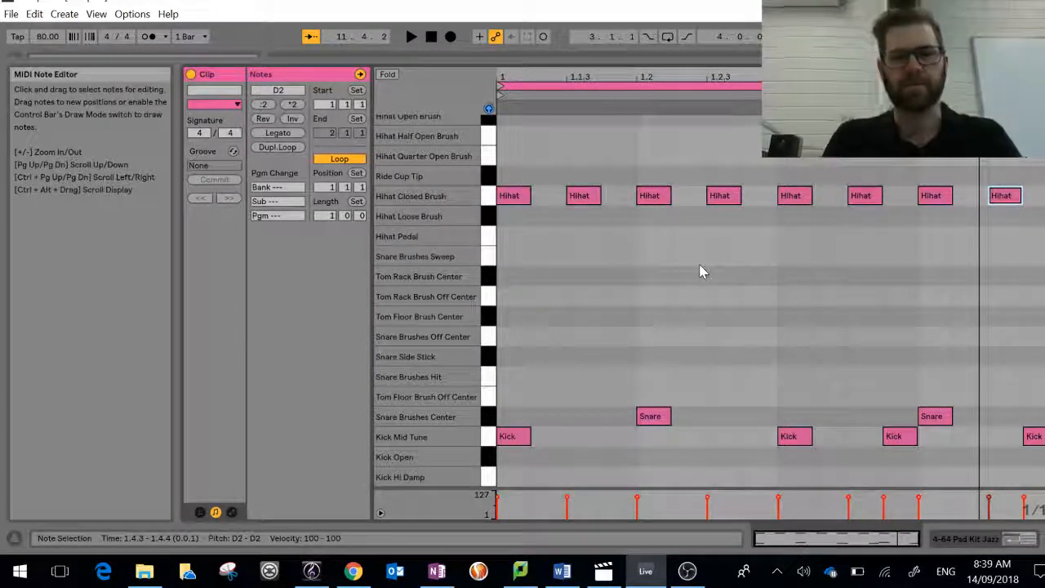
pyautogui.press('space')
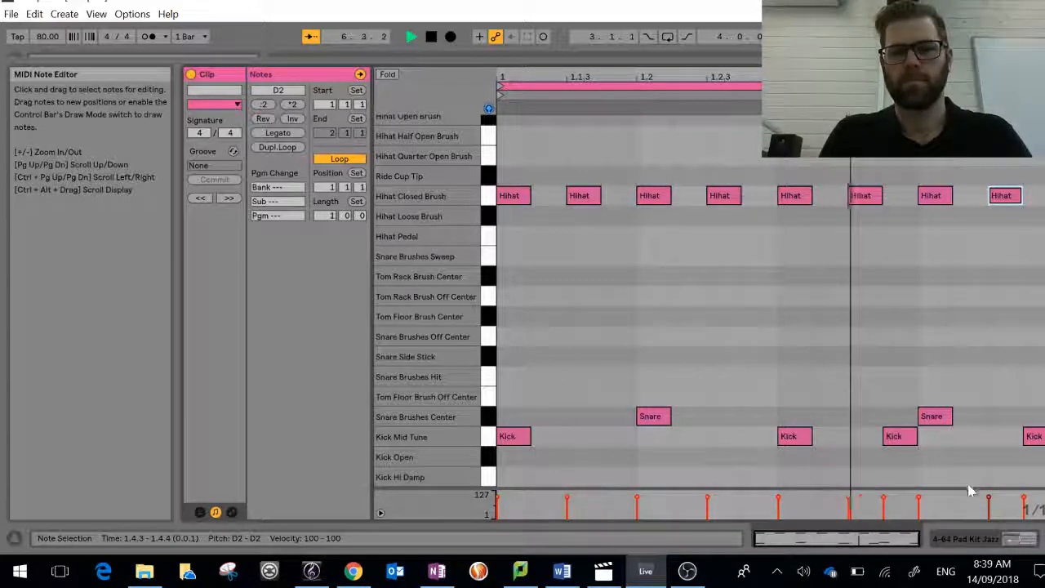
# Step: Play the second Tchaikovsky clip of the first track together with the jazz drum clip, and stop playback
pyautogui.click(990, 541)
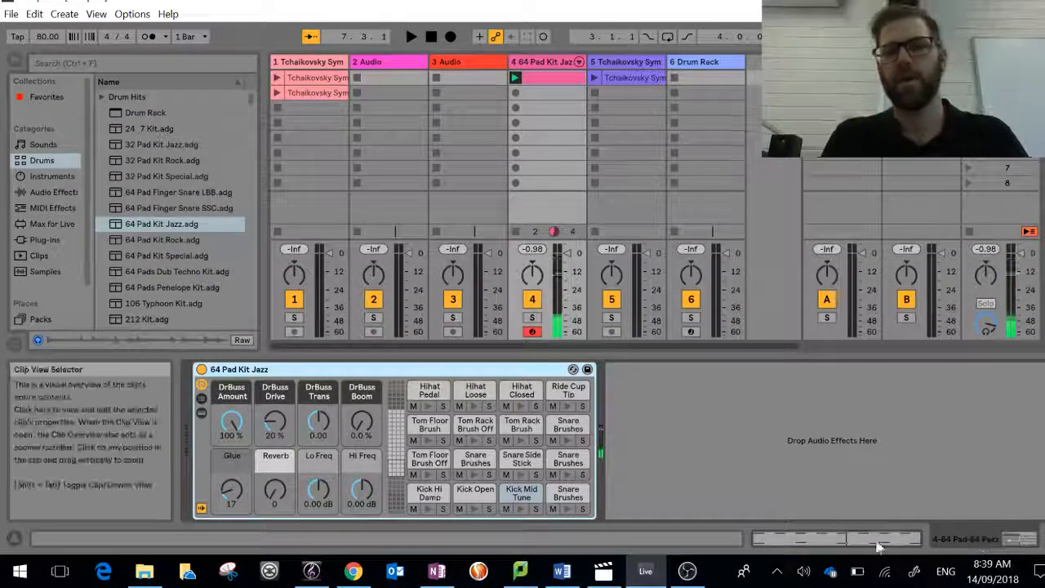
pyautogui.click(1016, 539)
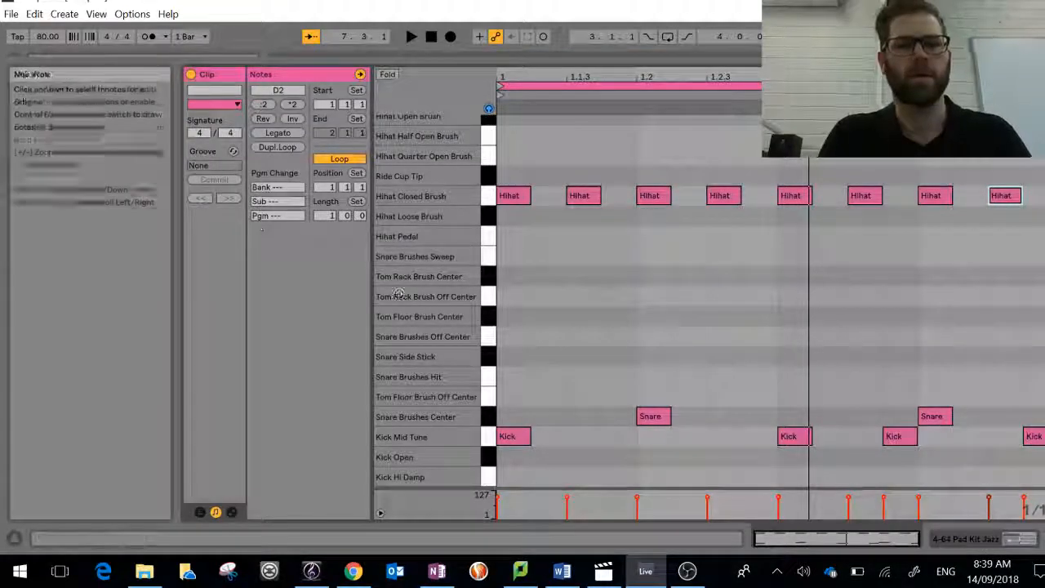
pyautogui.click(972, 539)
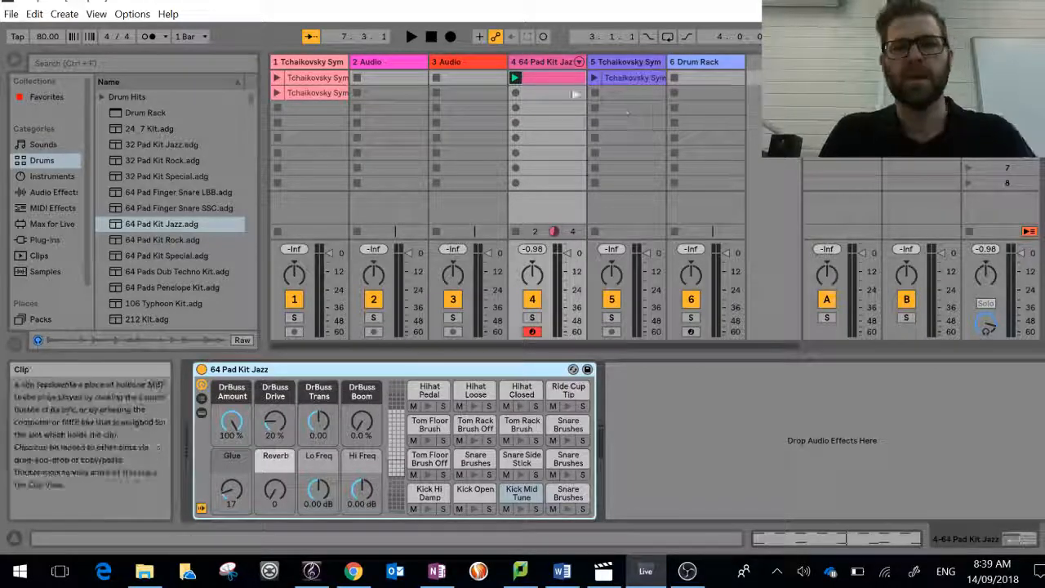
pyautogui.click(326, 93)
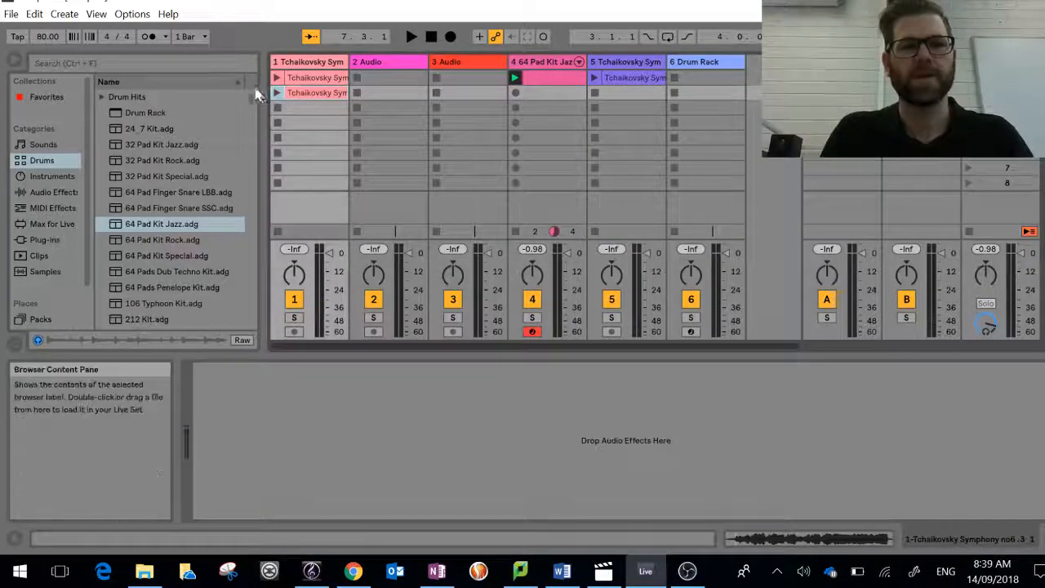
pyautogui.click(276, 93)
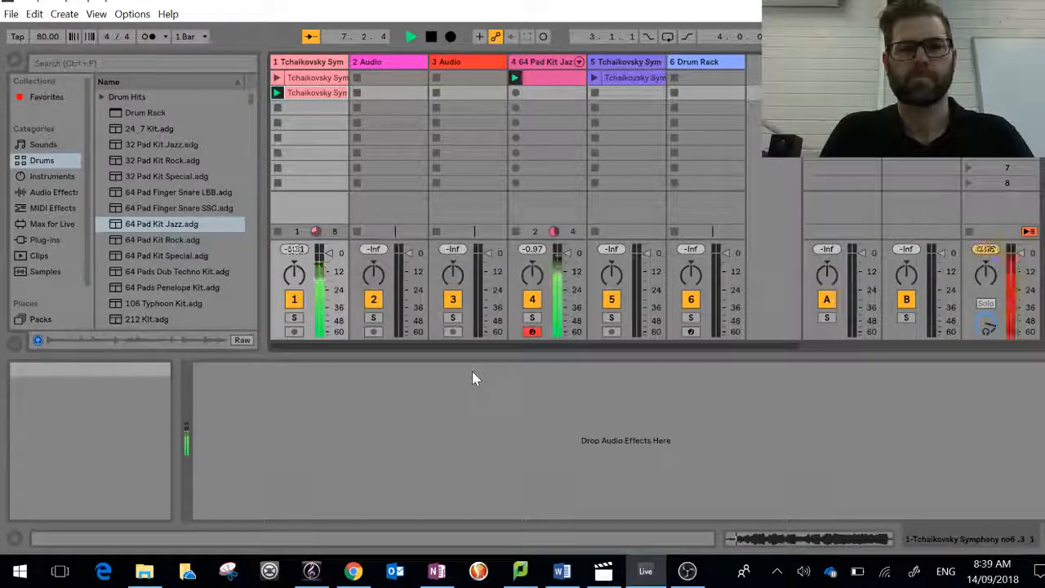
pyautogui.press('space')
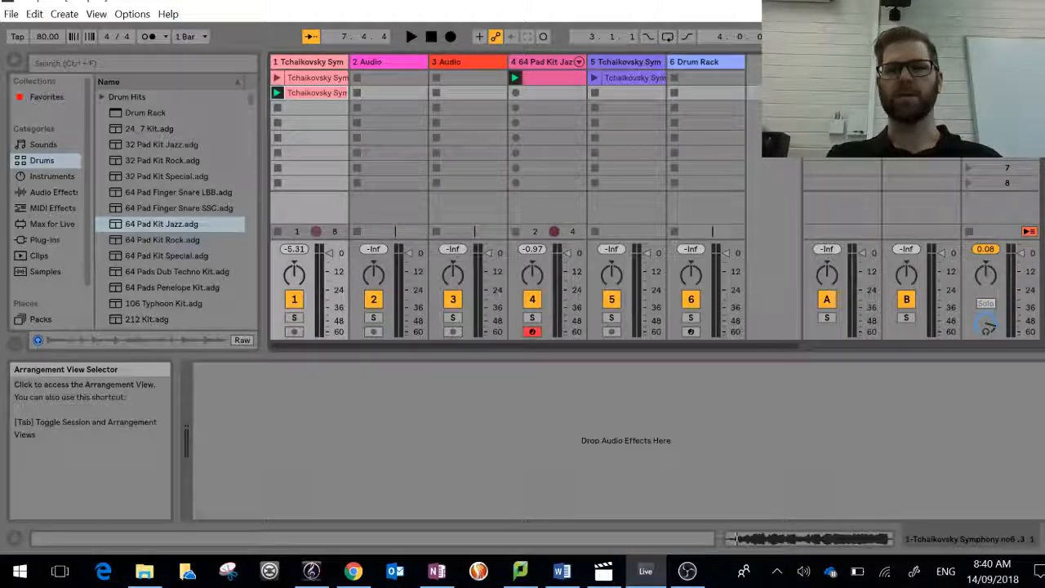
# Step: Copy the Tchaikovsky clip from the first Session View track to 1.1.1 of the same track in Arrangement View
pyautogui.click(1030, 62)
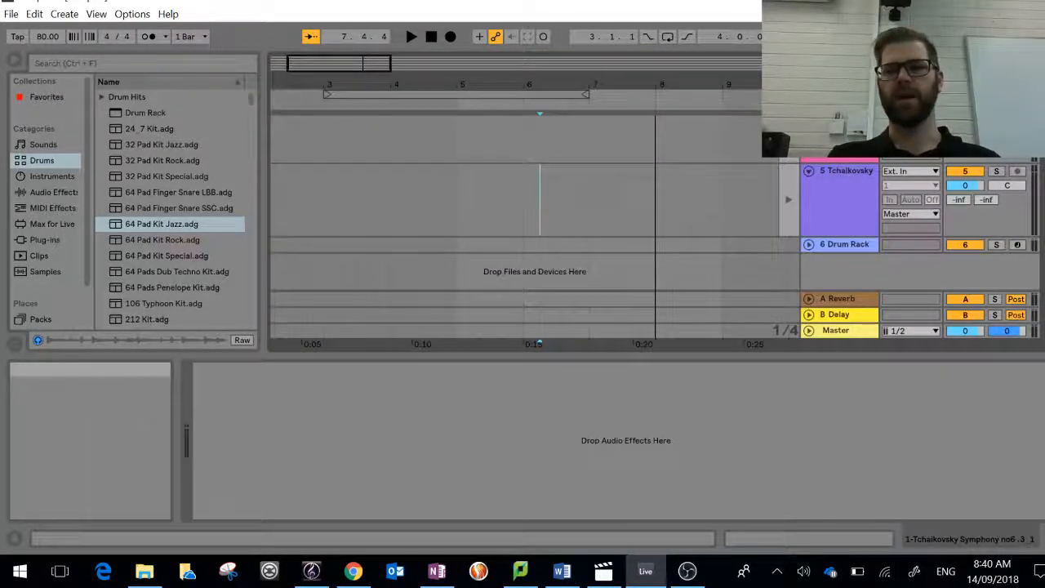
pyautogui.click(1030, 77)
pyautogui.click(1030, 62)
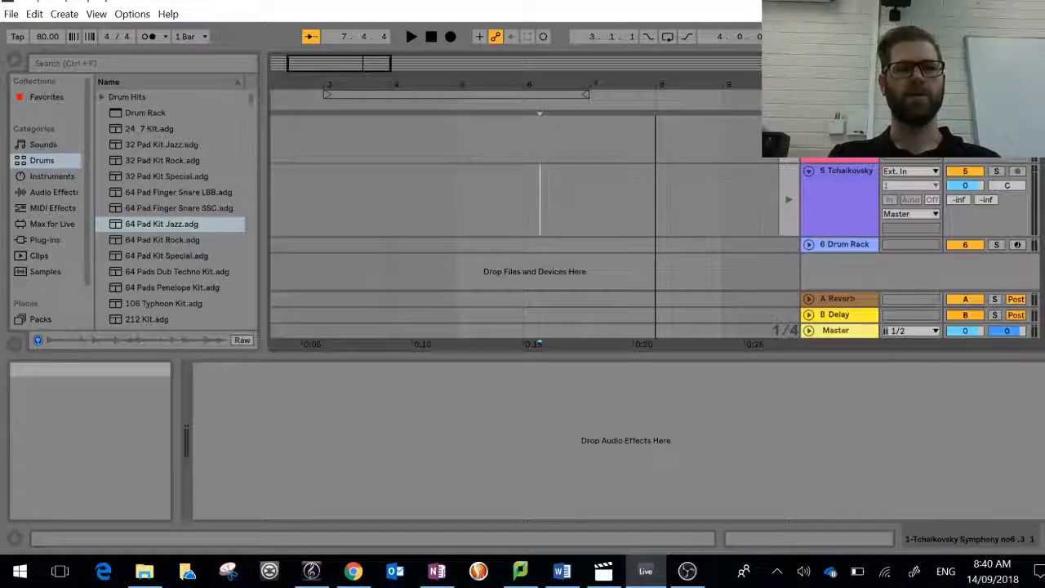
pyautogui.hscroll(-2, 344, 177)
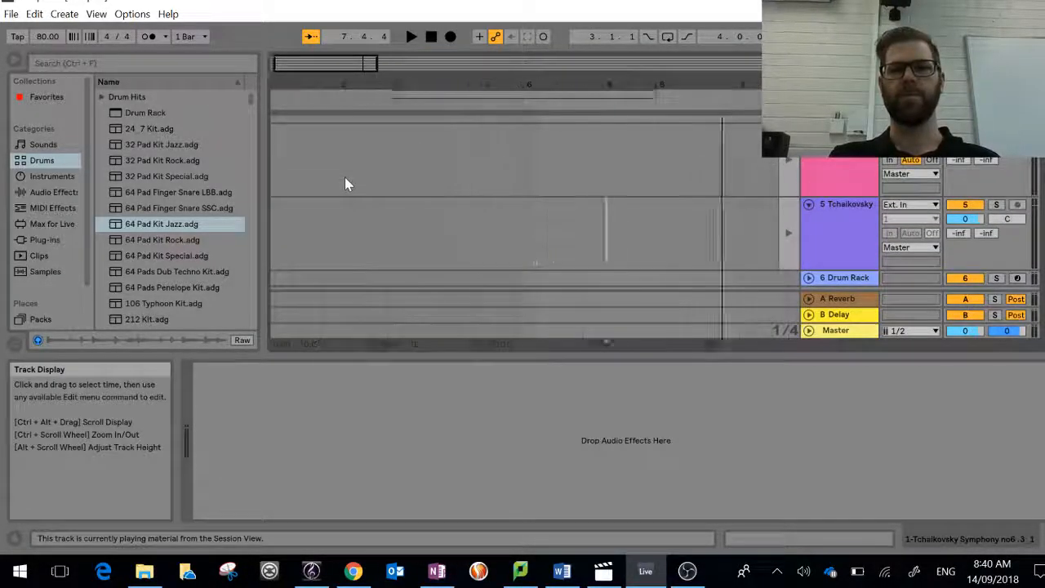
pyautogui.press('Tab')
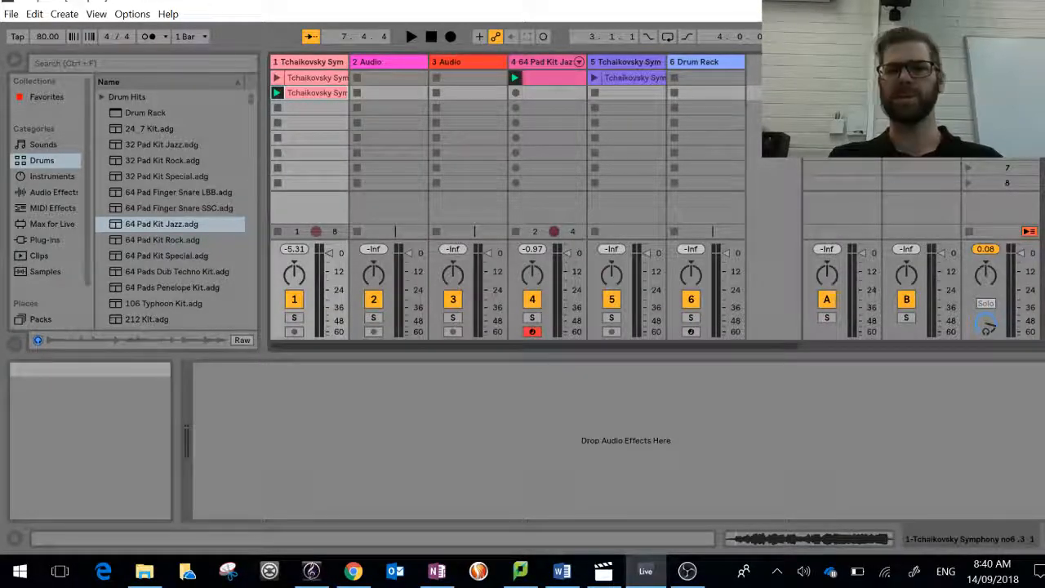
pyautogui.press('Tab')
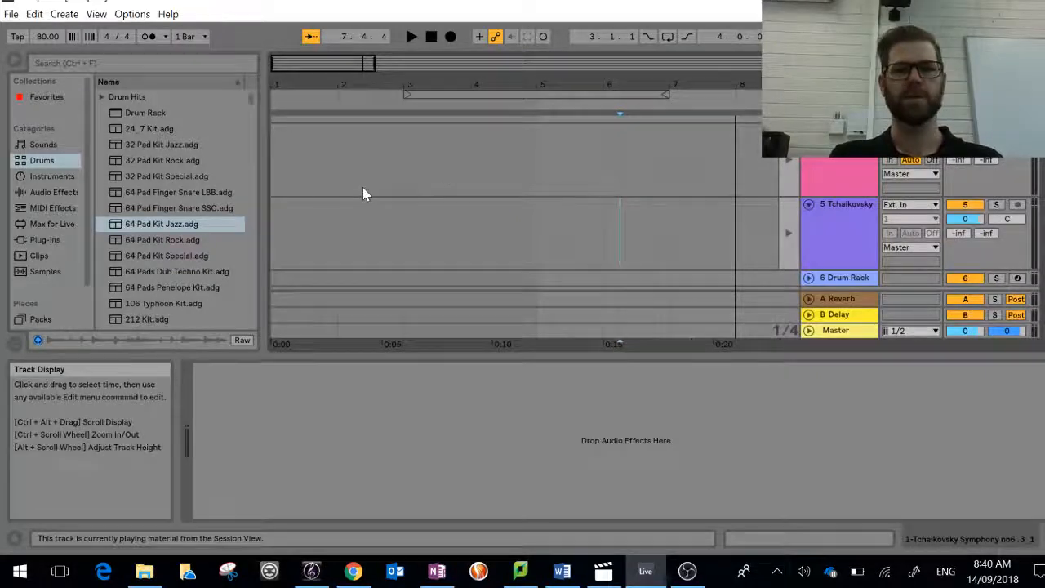
pyautogui.scroll(3, 364, 193)
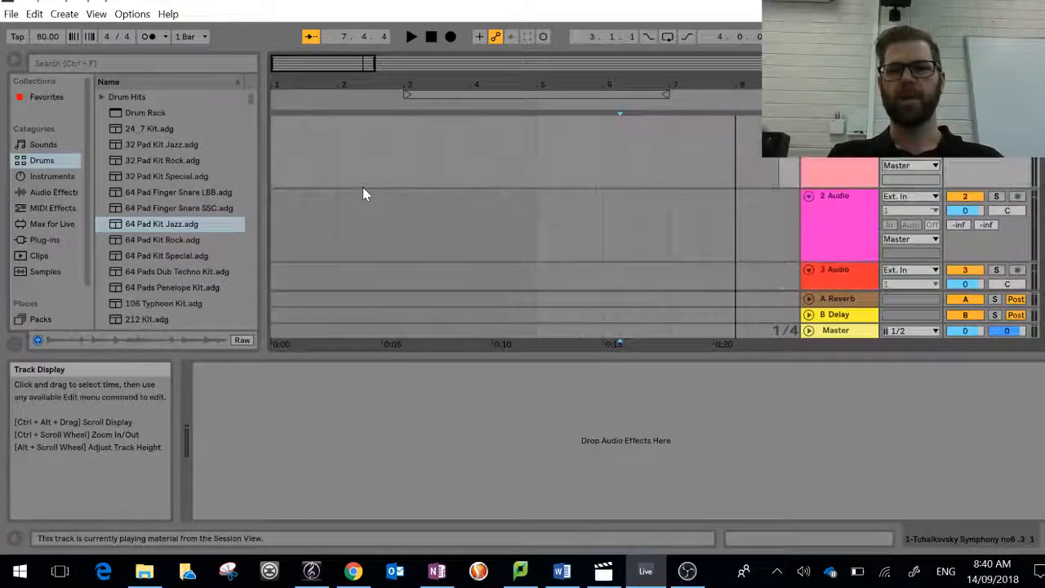
pyautogui.click(274, 156)
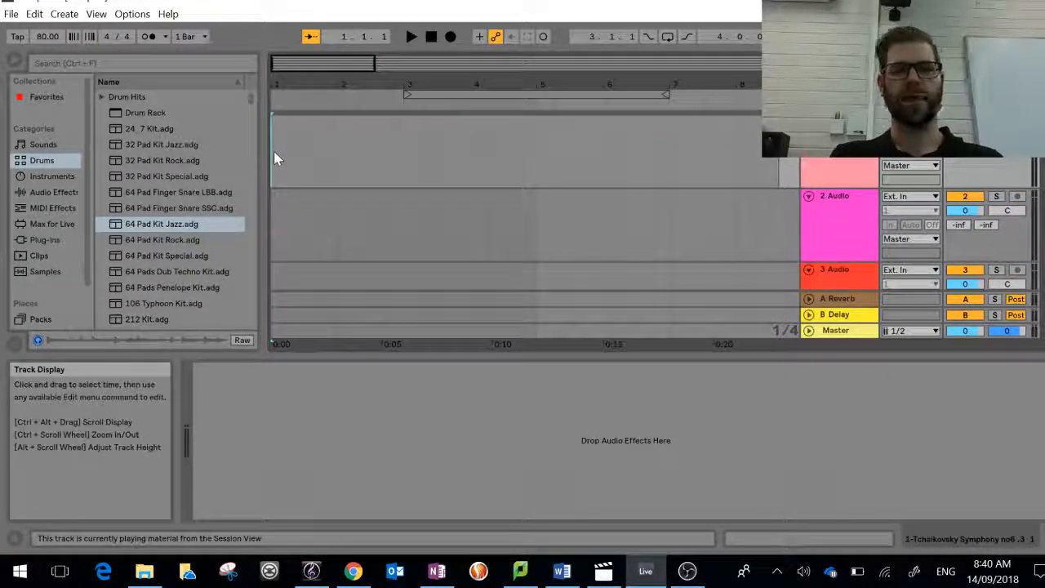
pyautogui.hotkey('ctrl', 'v')
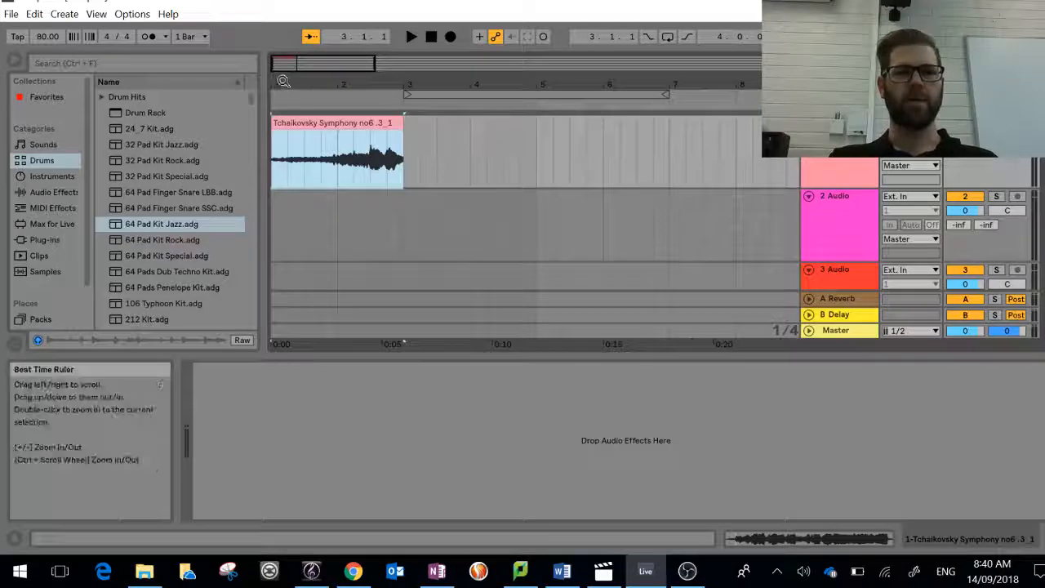
# Step: Play the Tchaikovsky clip in Arrangement View, stop playback, and split the clip at 2.3.1
pyautogui.moveTo(283, 82); pyautogui.dragTo(283, 130)
pyautogui.press('space')
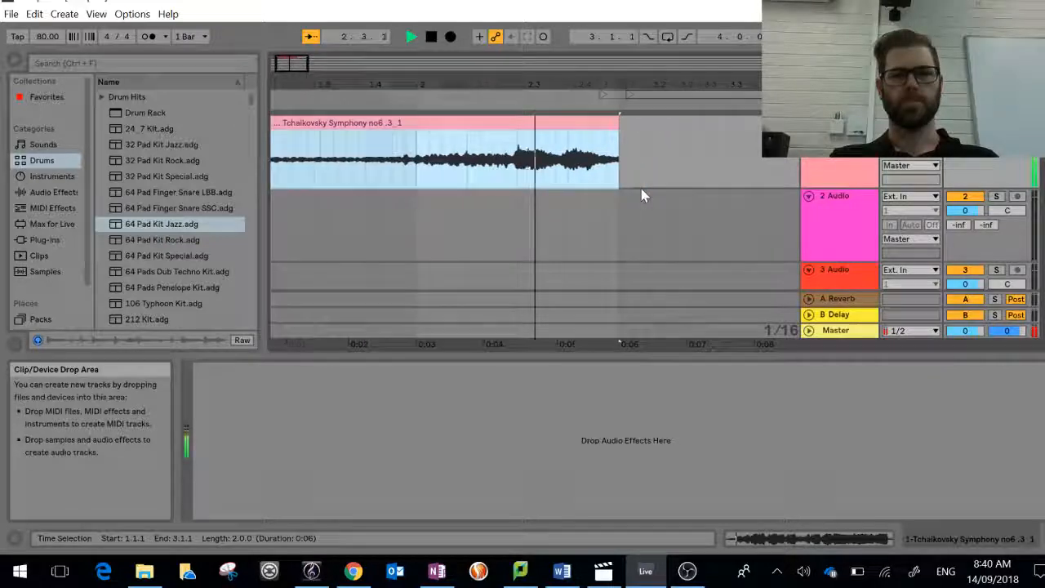
pyautogui.press('space')
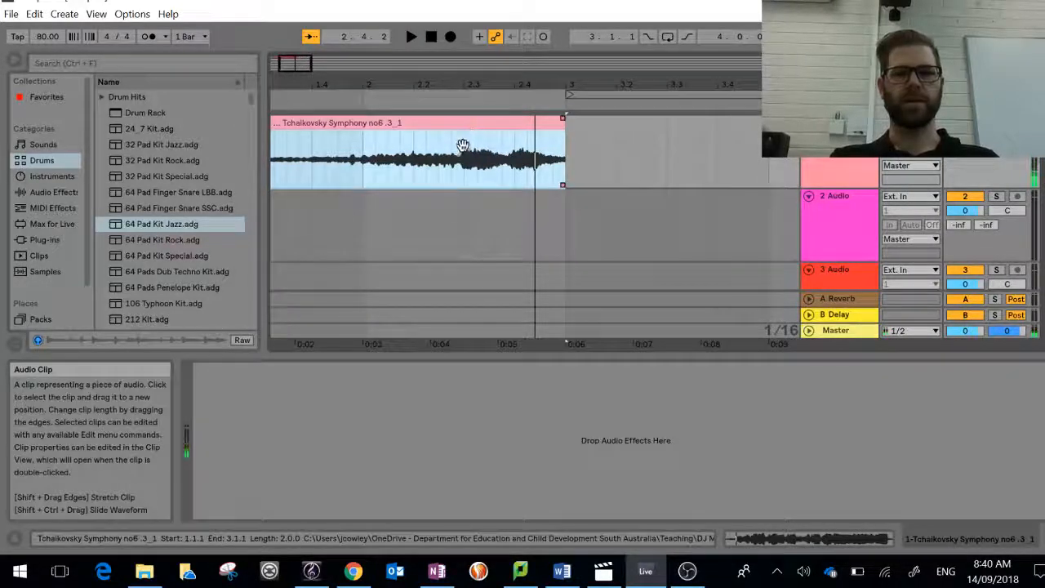
pyautogui.click(463, 158)
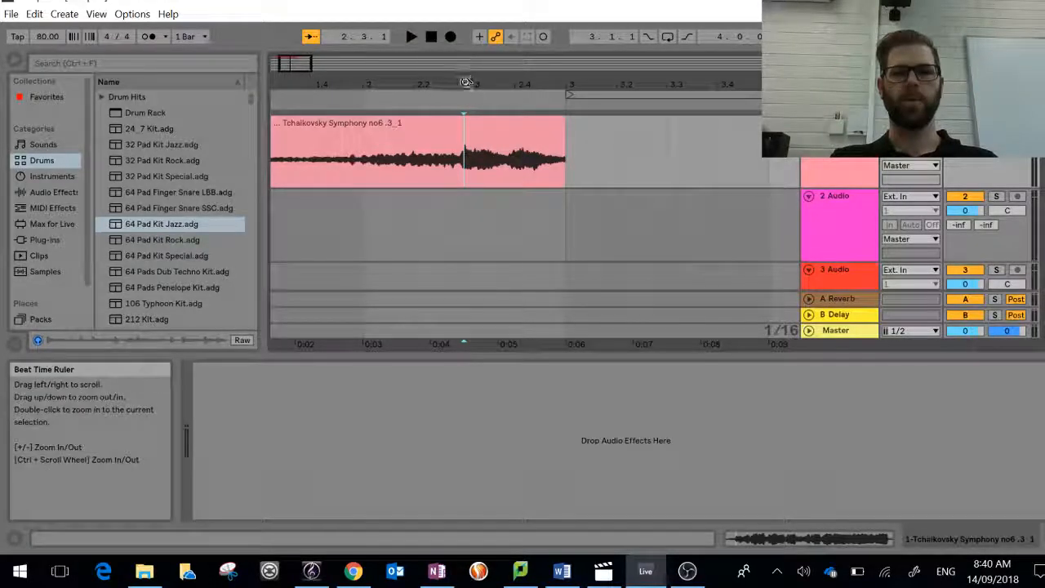
pyautogui.moveTo(465, 75)
pyautogui.mouseDown()
pyautogui.moveTo(465, 131)
pyautogui.moveTo(466, 83)
pyautogui.mouseUp()
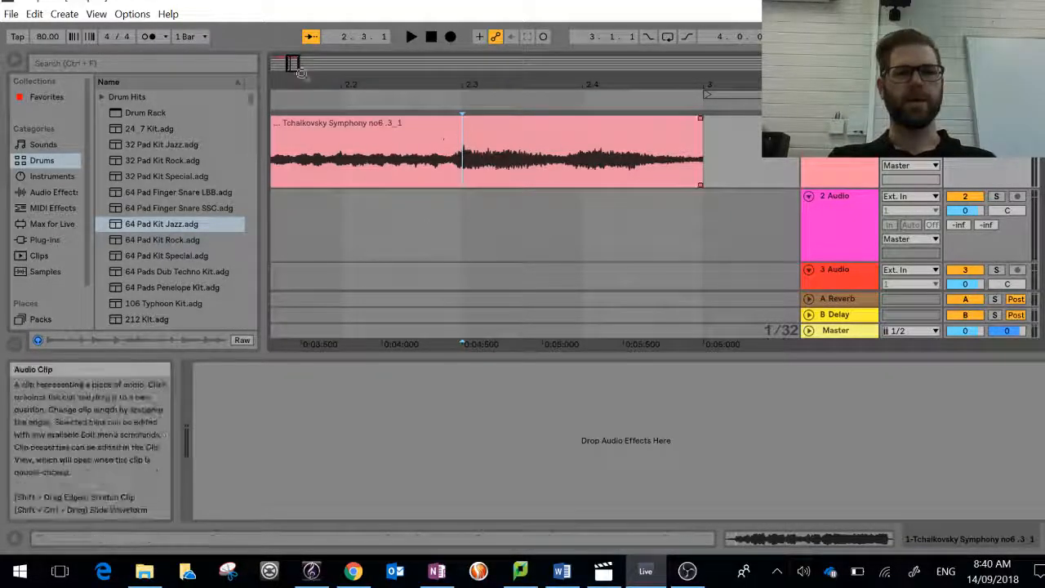
pyautogui.click(35, 14)
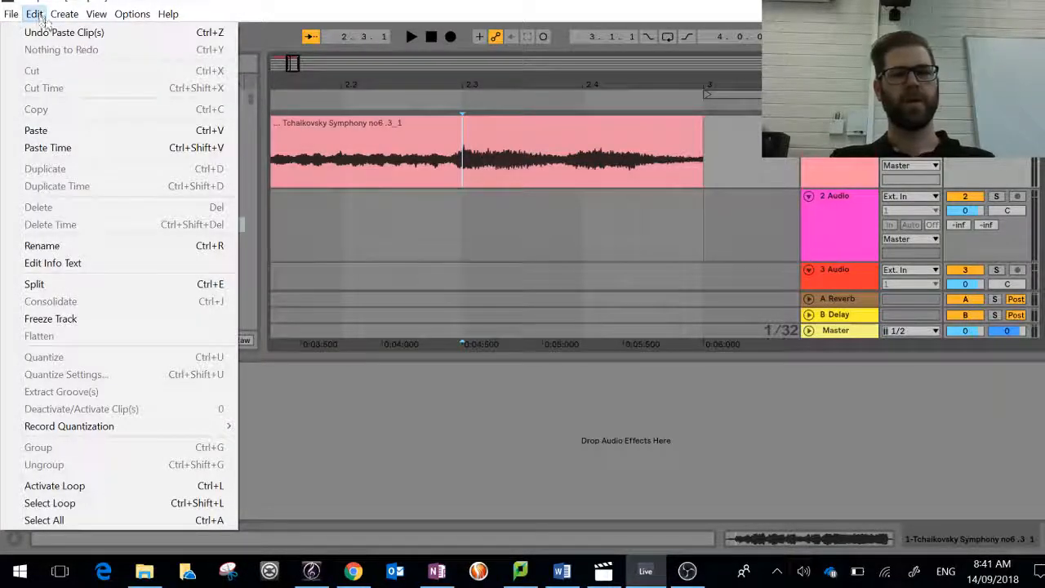
pyautogui.click(67, 285)
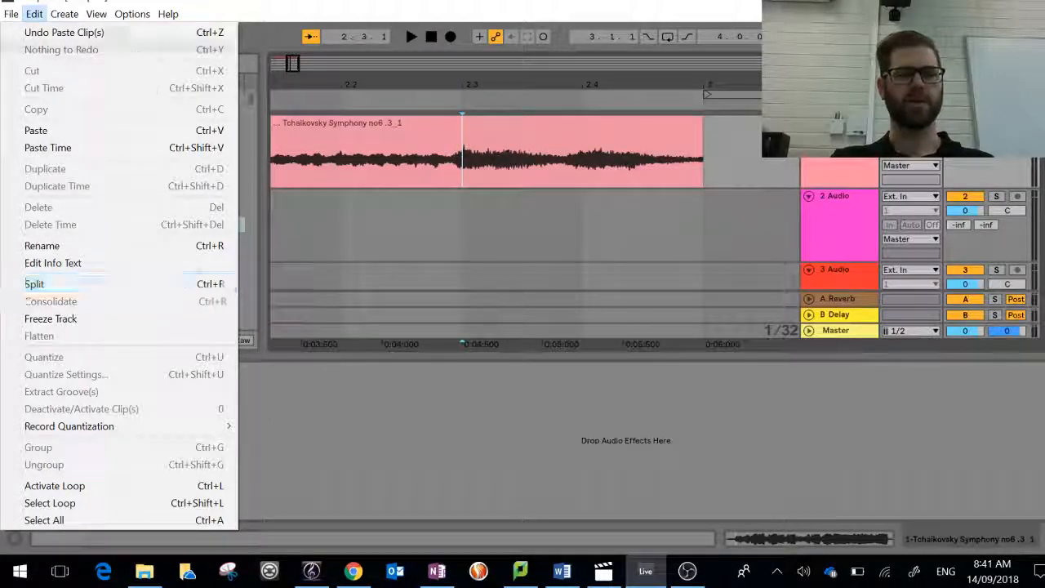
pyautogui.click(466, 175)
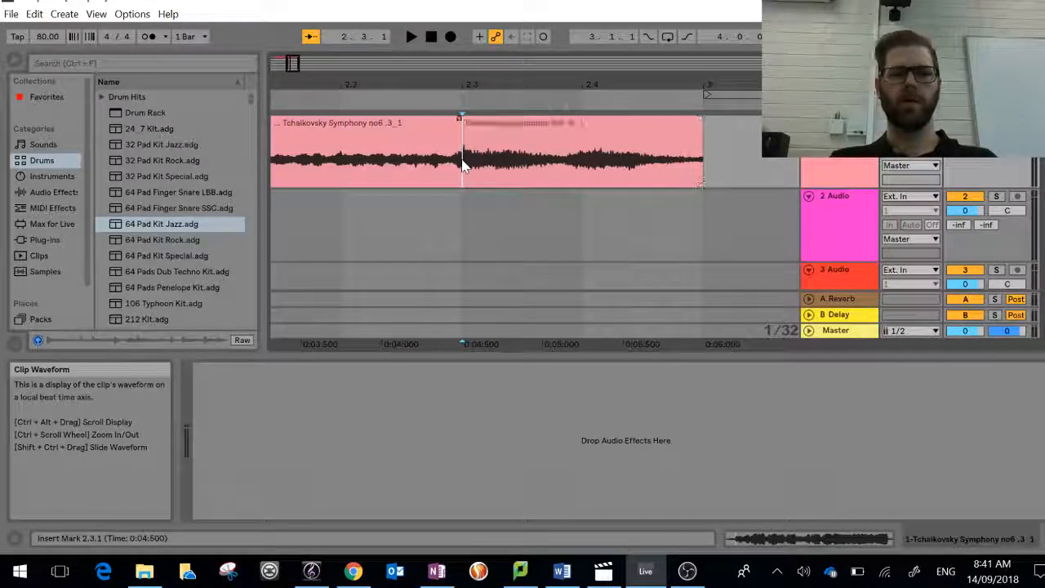
# Step: Select the Tchaikovsky clip portion from 2.3.1 to 3.1.1 and check it with a brief playback
pyautogui.click(528, 131)
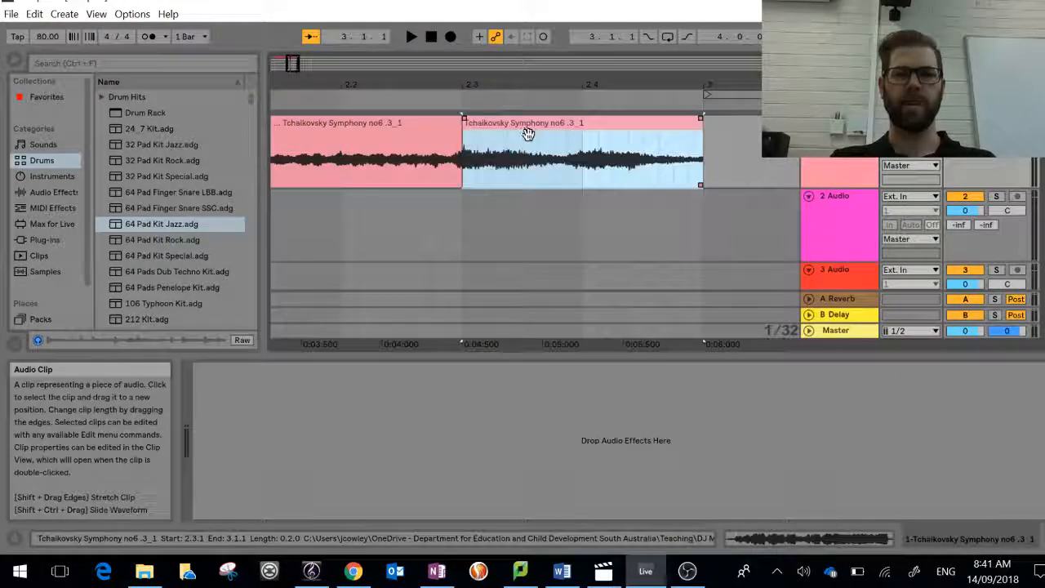
pyautogui.click(581, 102)
pyautogui.press('space')
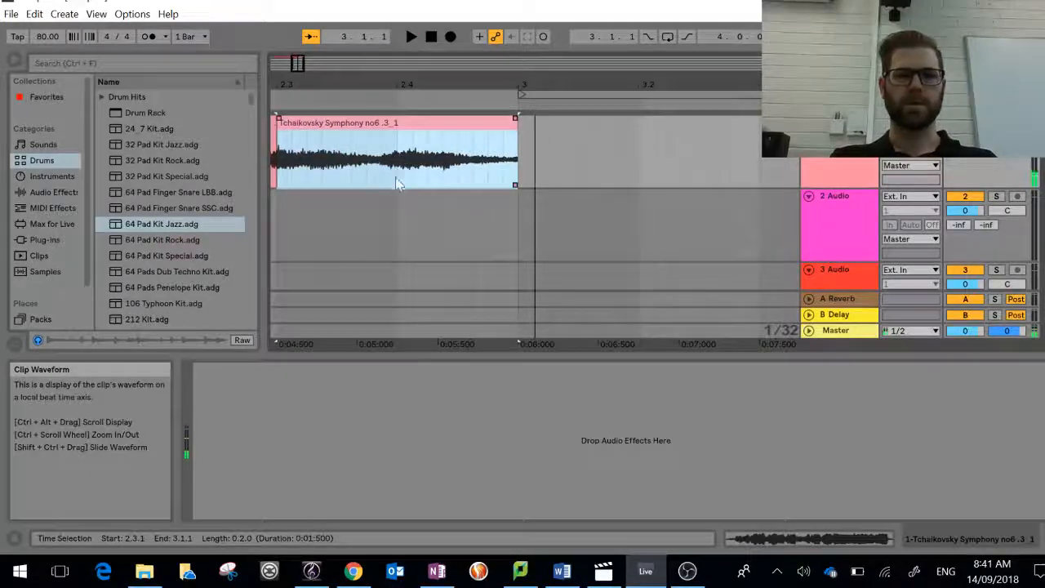
pyautogui.click(396, 184)
pyautogui.hscroll(-4, 397, 175)
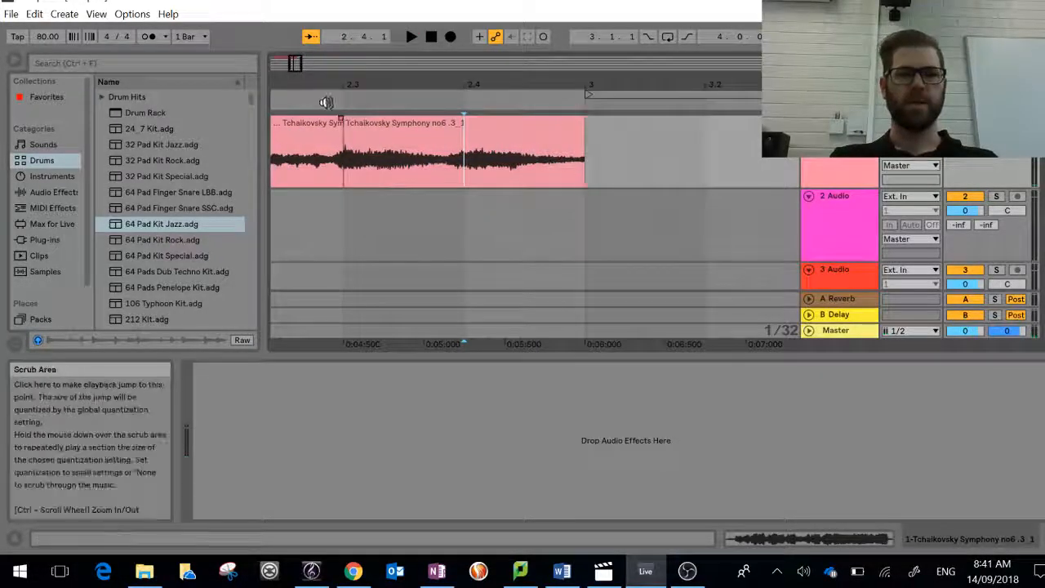
# Step: Try cutting the second clip portion into short pieces and moving them over neighbouring clips, and undo these edits
pyautogui.moveTo(358, 163); pyautogui.dragTo(425, 131)
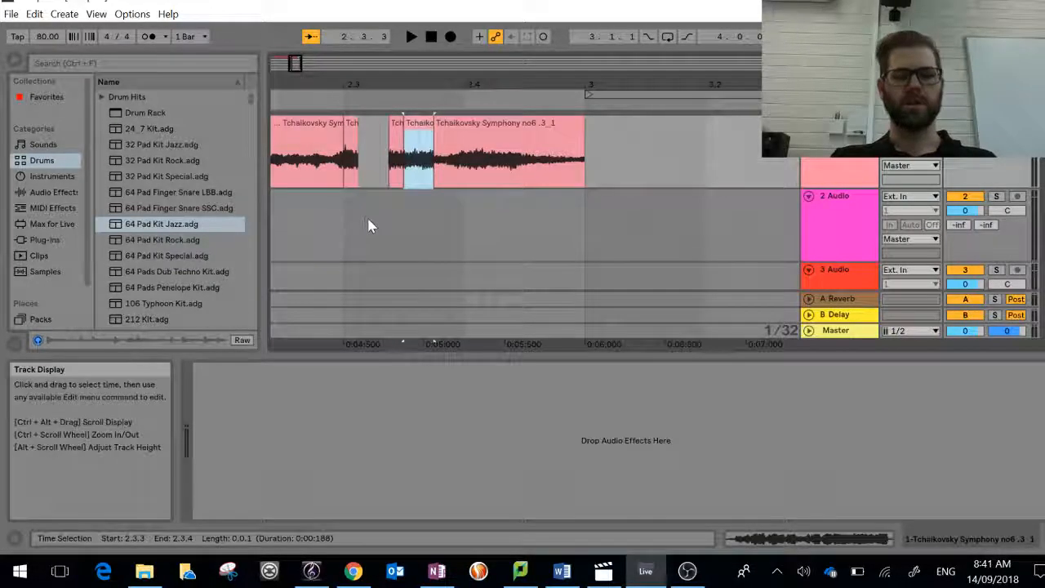
pyautogui.hotkey('ctrl', 'z')
pyautogui.click(380, 226)
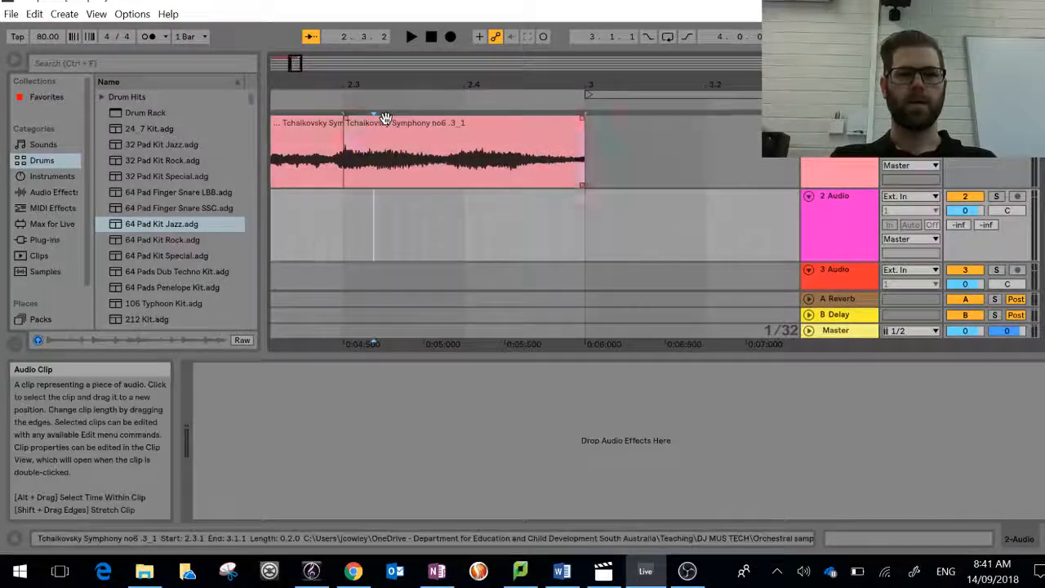
pyautogui.moveTo(390, 124)
pyautogui.mouseDown()
pyautogui.moveTo(460, 126)
pyautogui.moveTo(442, 112)
pyautogui.moveTo(404, 123)
pyautogui.moveTo(476, 130)
pyautogui.moveTo(460, 127)
pyautogui.mouseUp()
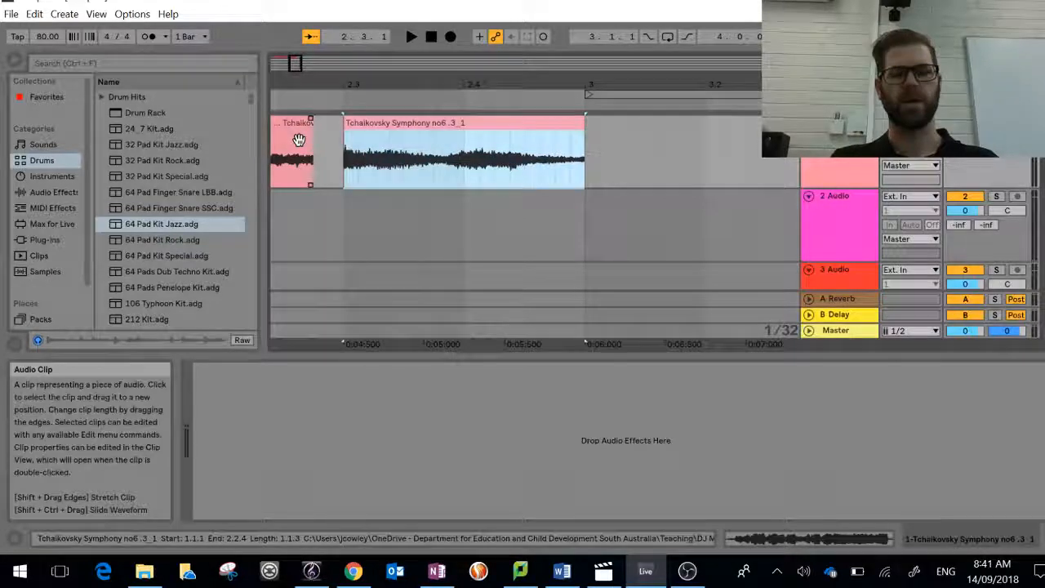
pyautogui.hotkey('ctrl', 'z')
pyautogui.hotkey('ctrl', 'z')
pyautogui.hotkey('ctrl', 'z')
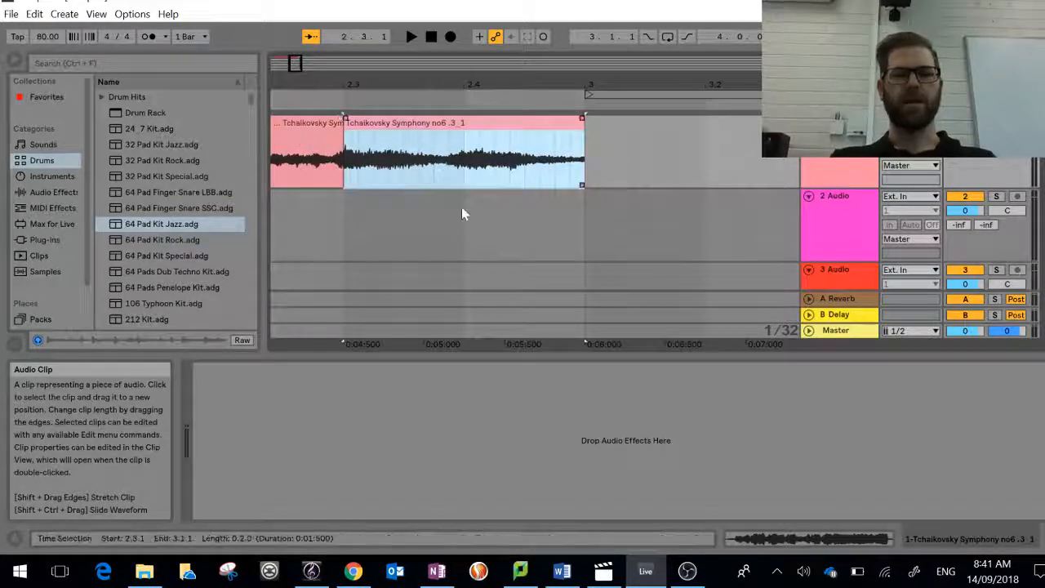
# Step: Split the second Tchaikovsky portion at every sixteenth note from 2.3.2 to 2.4.4
pyautogui.click(372, 183)
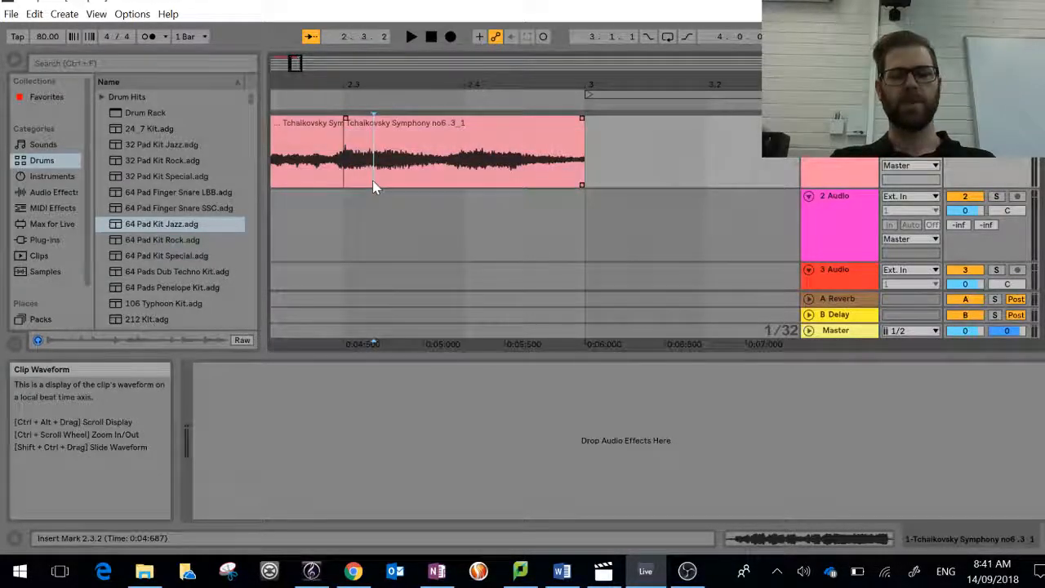
pyautogui.hotkey('ctrl', 'e')
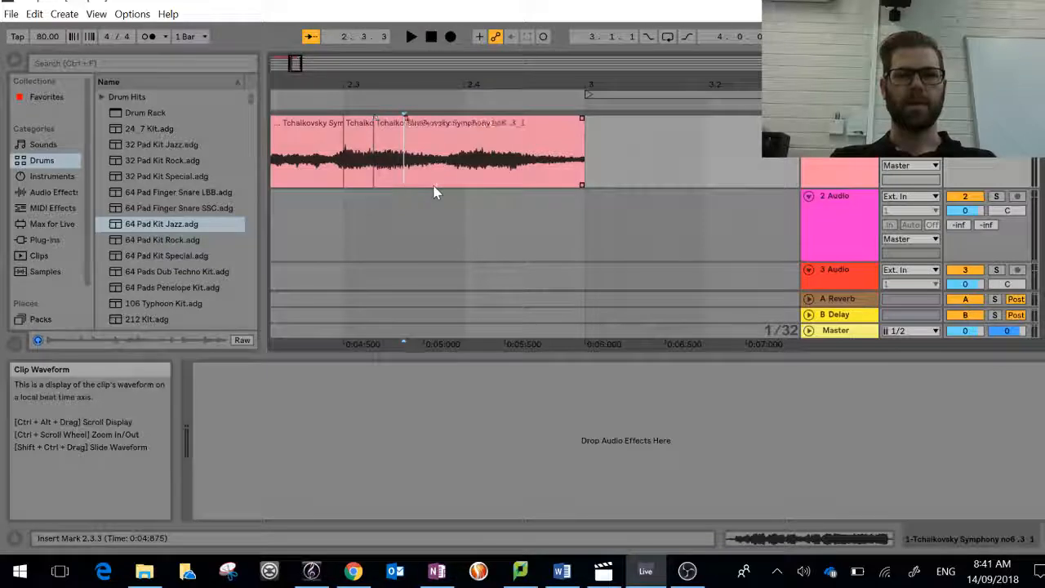
pyautogui.click(466, 183)
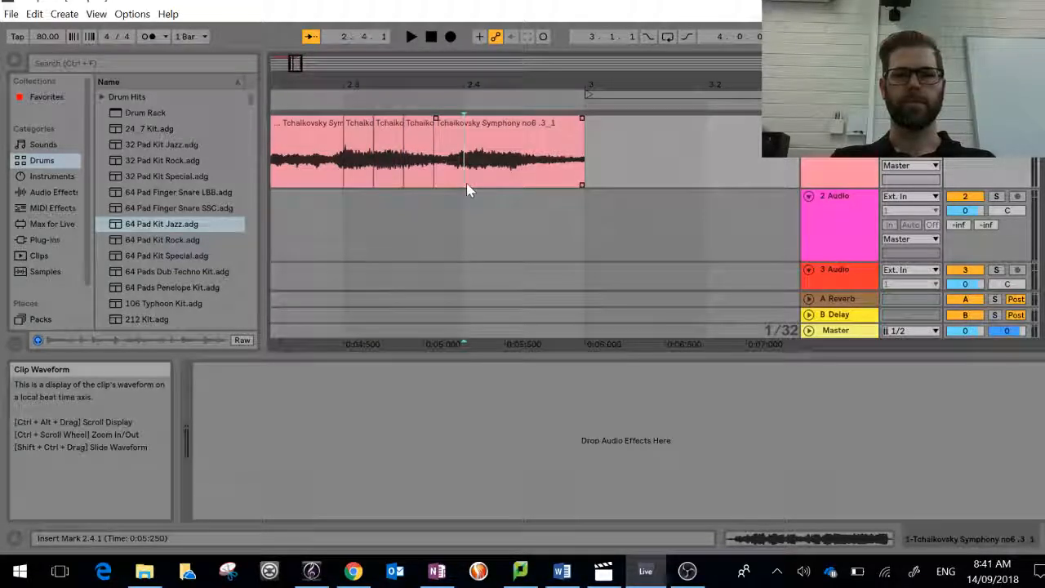
pyautogui.hotkey('ctrl', 'e')
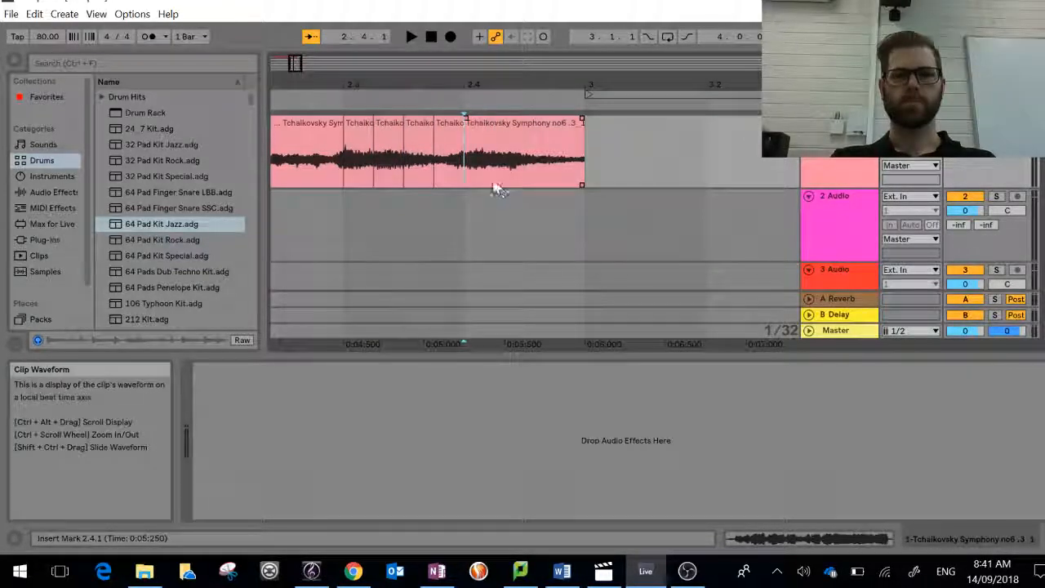
pyautogui.click(524, 181)
pyautogui.hotkey('ctrl', 'e')
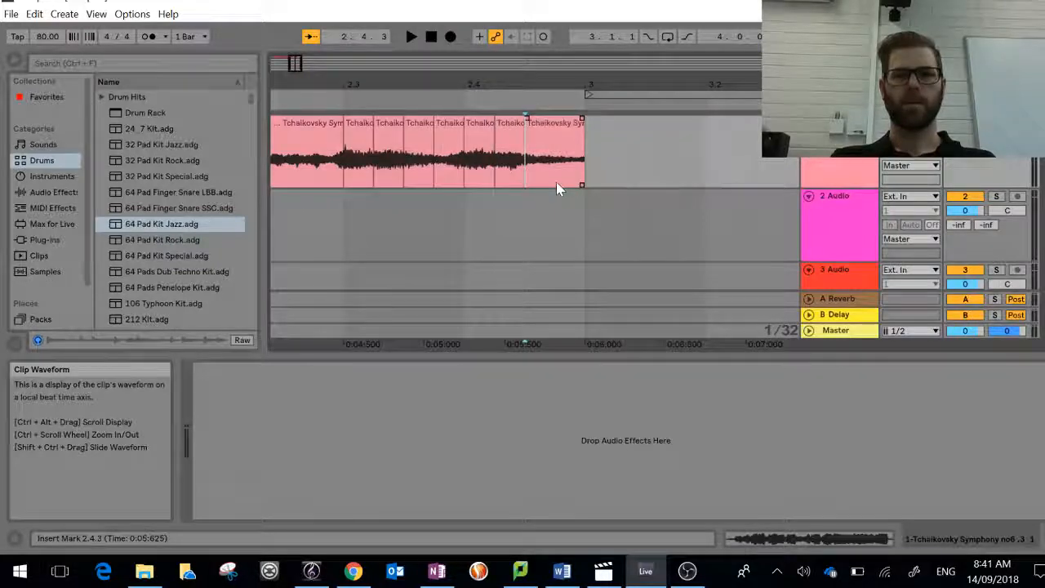
pyautogui.click(555, 182)
pyautogui.hotkey('ctrl', 'e')
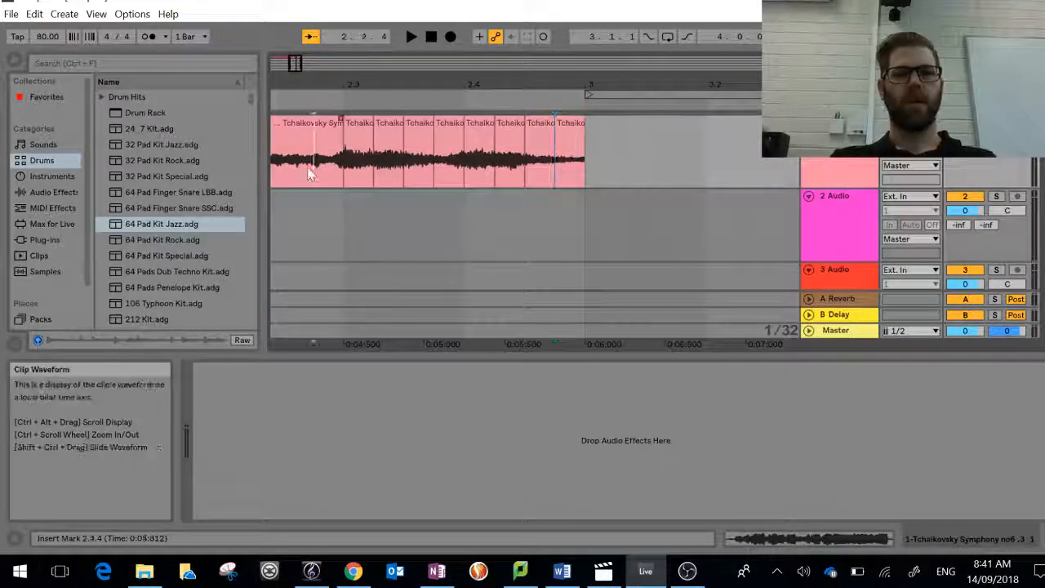
# Step: Delete the long Tchaikovsky clip portion that precedes the slices, from 1.1.1 to 2.3.1
pyautogui.click(292, 123)
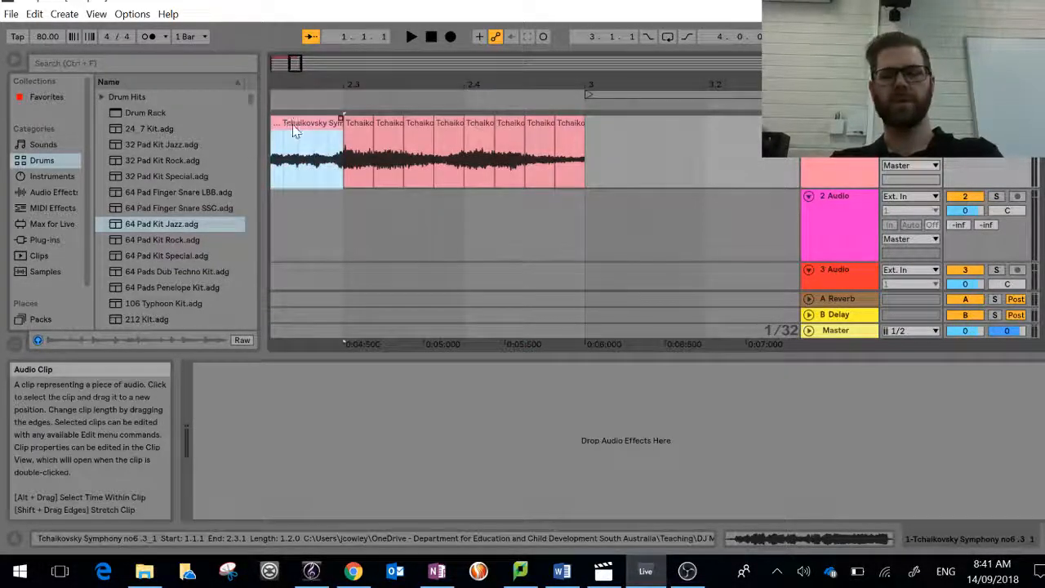
pyautogui.press('Delete')
pyautogui.hscroll(-3, 427, 262)
# Step: Select all eight Tchaikovsky slices together and move them near the arrangement's beginning, with the first slice at 1.1.2
pyautogui.click(769, 172)
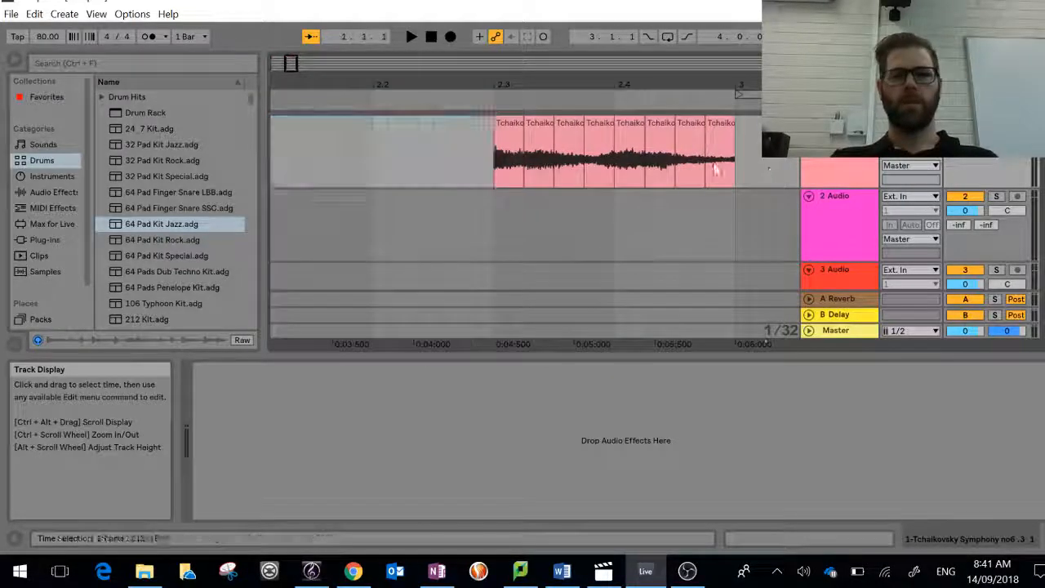
pyautogui.moveTo(715, 170); pyautogui.dragTo(512, 156)
pyautogui.click(507, 145)
pyautogui.click(465, 155)
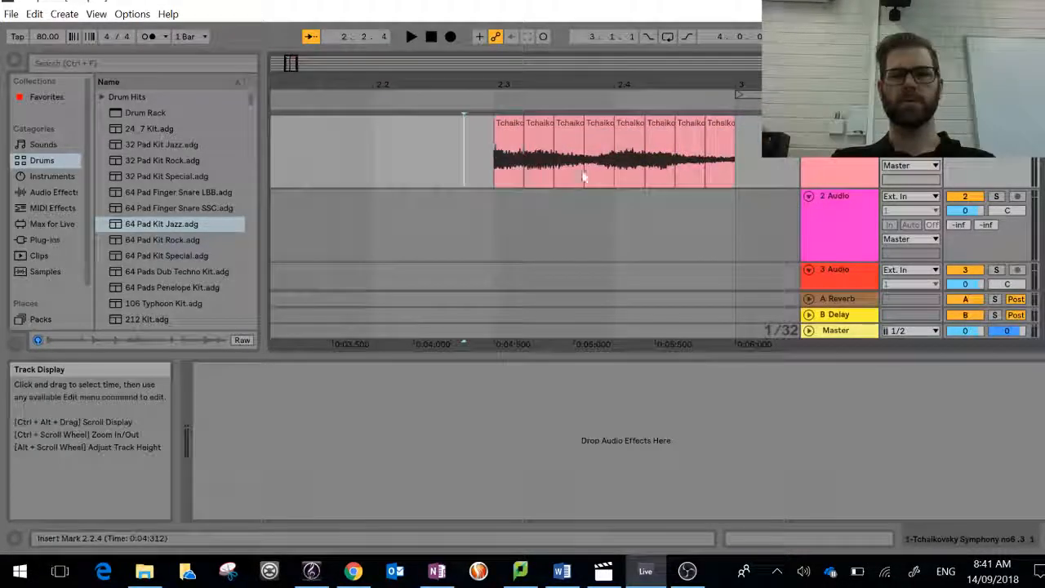
pyautogui.moveTo(584, 177); pyautogui.dragTo(755, 175)
pyautogui.moveTo(511, 123); pyautogui.dragTo(289, 121)
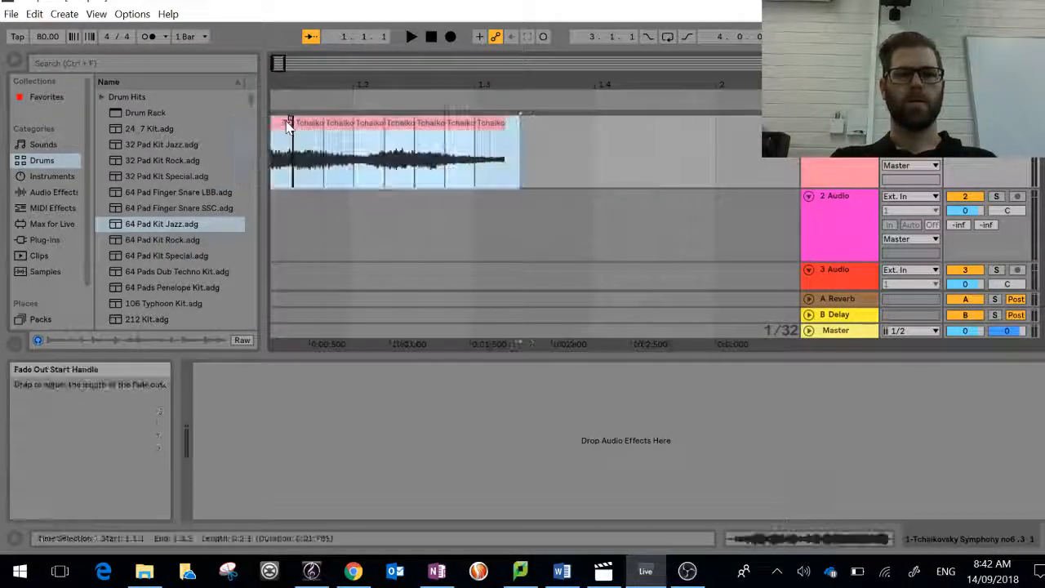
# Step: Reorder the slices within bar 1, spreading them from 1.1.1 to 1.3.3 with gaps and moving the 1.2.2 slice to 1.1.2
pyautogui.hscroll(-2, 480, 188)
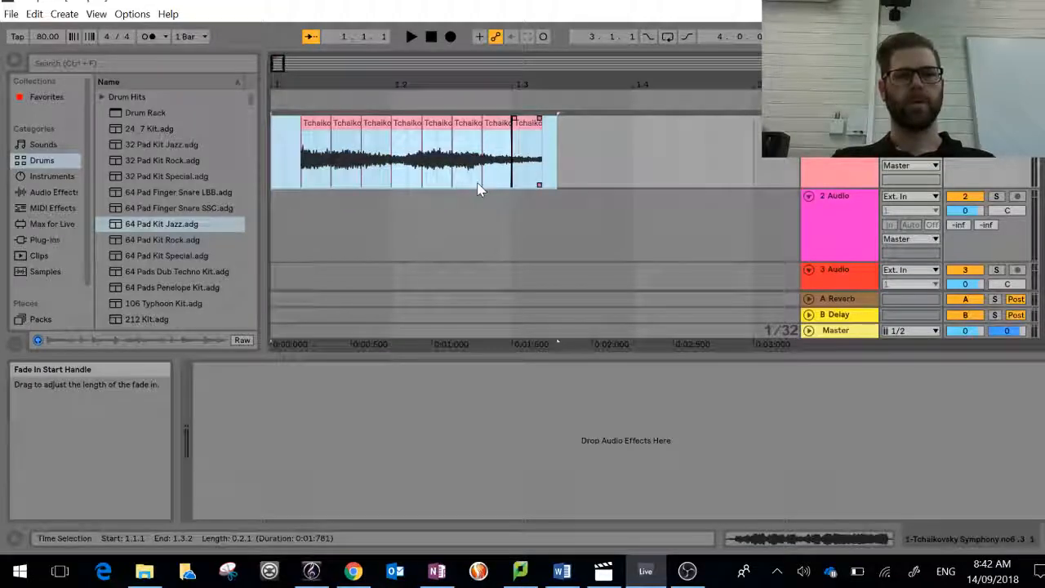
pyautogui.click(293, 128)
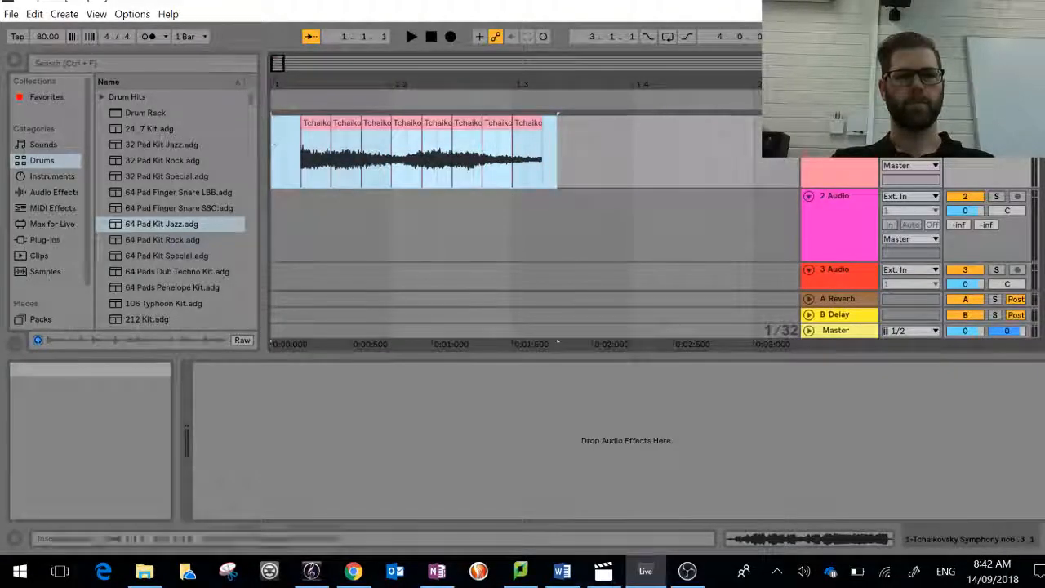
pyautogui.moveTo(346, 190); pyautogui.dragTo(323, 126)
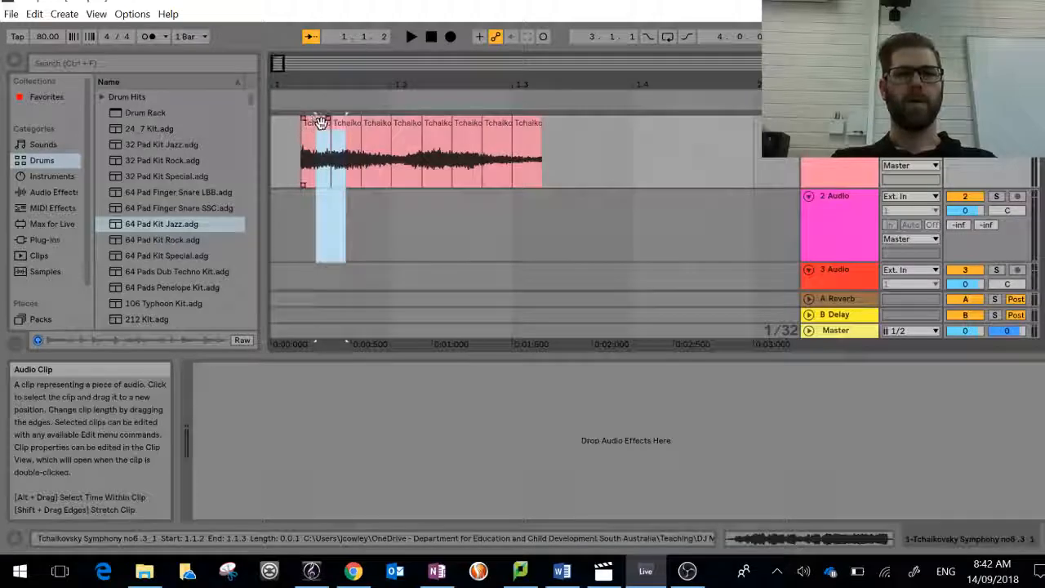
pyautogui.click(344, 257)
pyautogui.moveTo(319, 123); pyautogui.dragTo(550, 128)
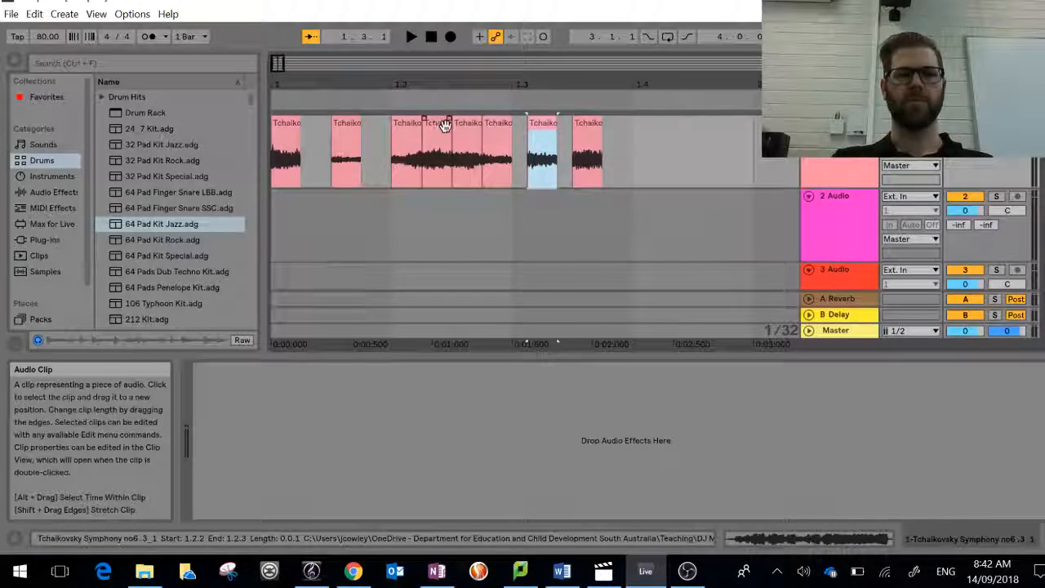
pyautogui.moveTo(441, 127); pyautogui.dragTo(326, 122)
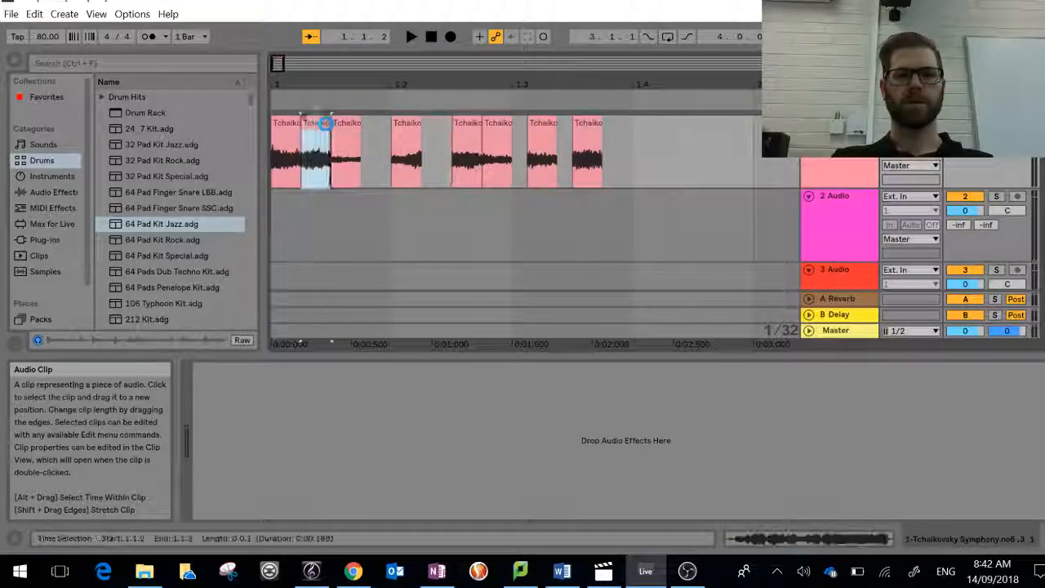
# Step: Play the reordered slices while moving the 1.2.3 slice to 1.4.1 and the 1.3.3 slice to 1.2.2
pyautogui.press('space')
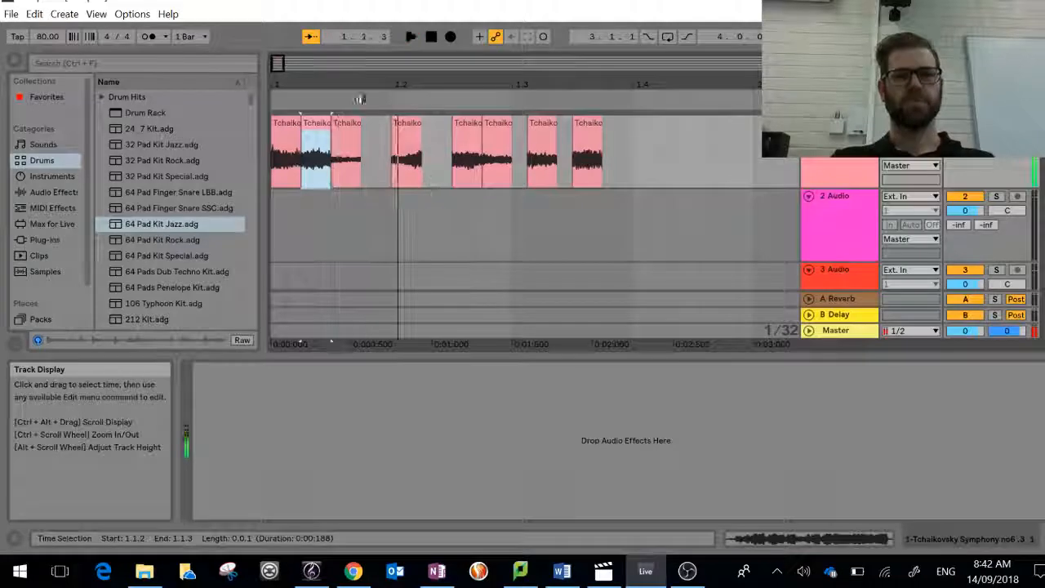
pyautogui.click(275, 95)
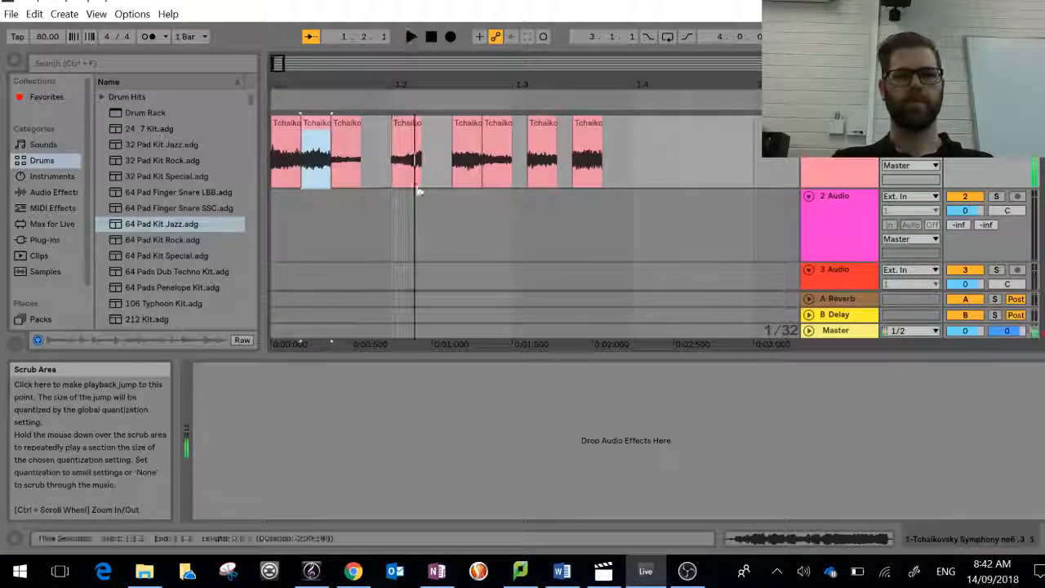
pyautogui.moveTo(471, 120); pyautogui.dragTo(652, 121)
pyautogui.moveTo(579, 121); pyautogui.dragTo(428, 124)
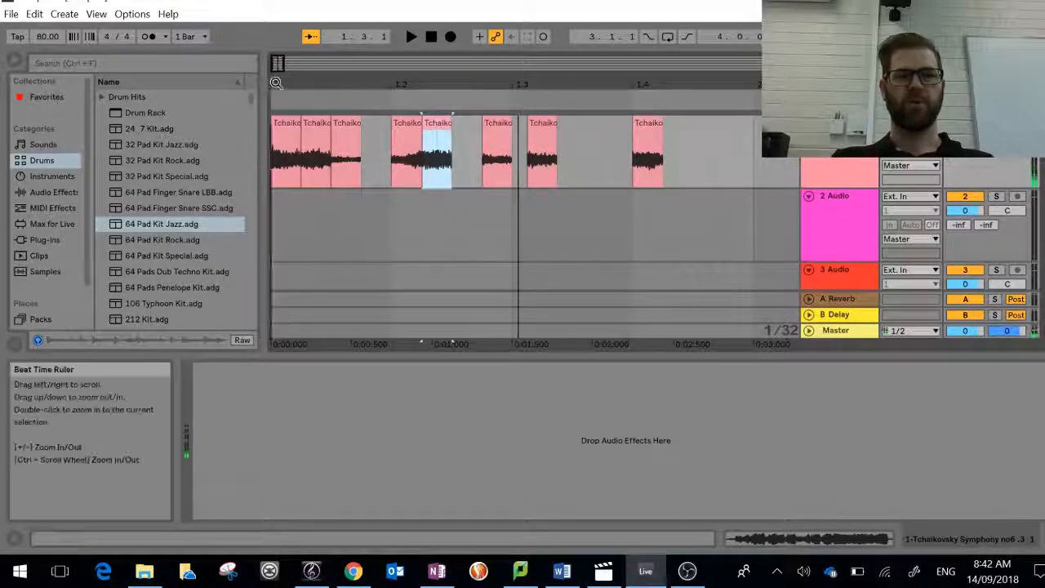
pyautogui.click(273, 107)
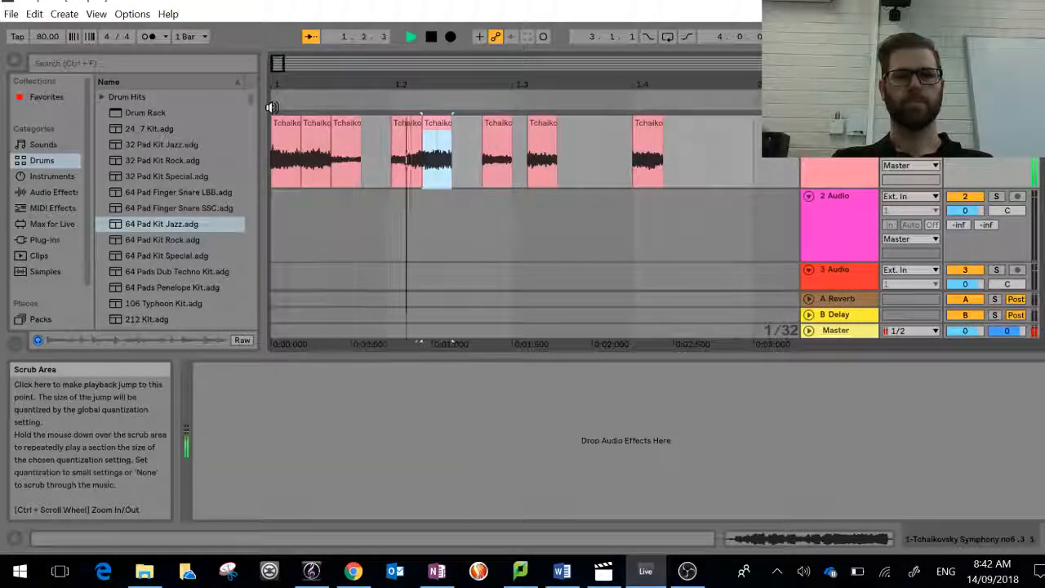
# Step: Shift the 1.2.4 slice and the slice after it one thirty-second note earlier, and move the 1.4.1 slice to 1.3.3
pyautogui.click(492, 123)
pyautogui.moveTo(492, 122); pyautogui.dragTo(526, 126)
pyautogui.click(540, 126)
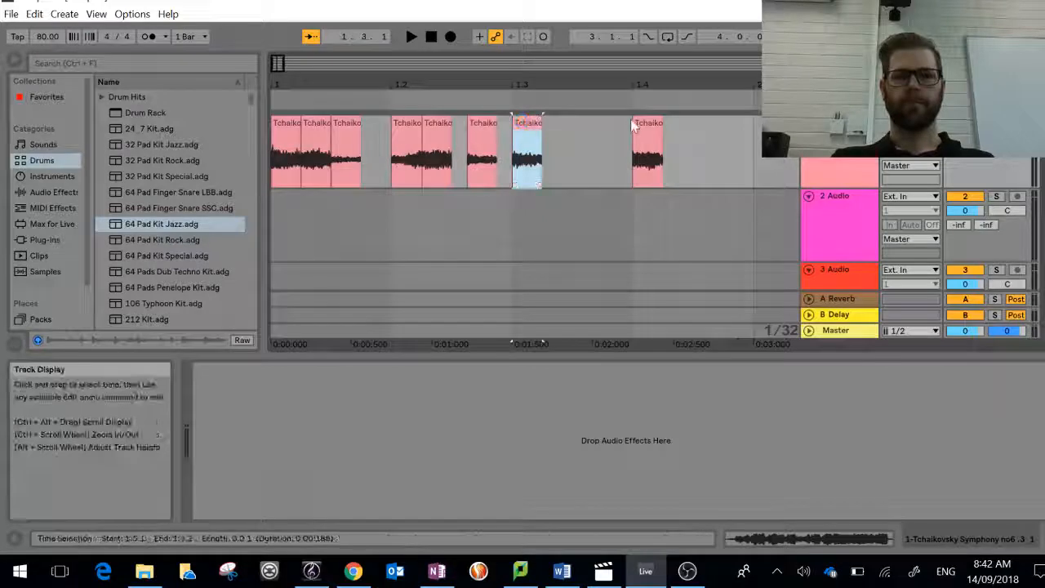
pyautogui.moveTo(643, 124); pyautogui.dragTo(582, 122)
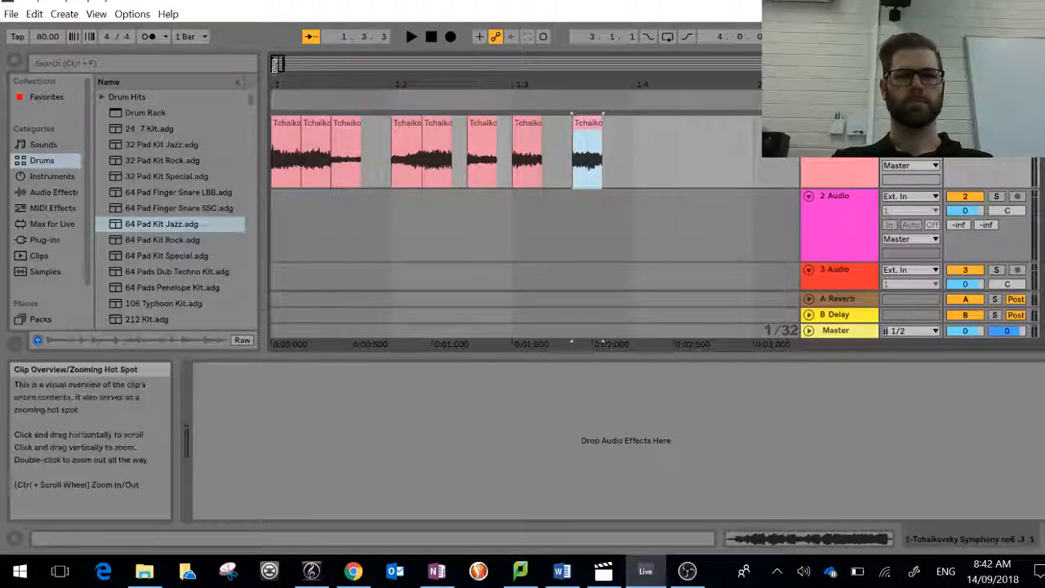
# Step: Play the finished slice rhythm from the beginning of the arrangement and stop playback
pyautogui.click(272, 98)
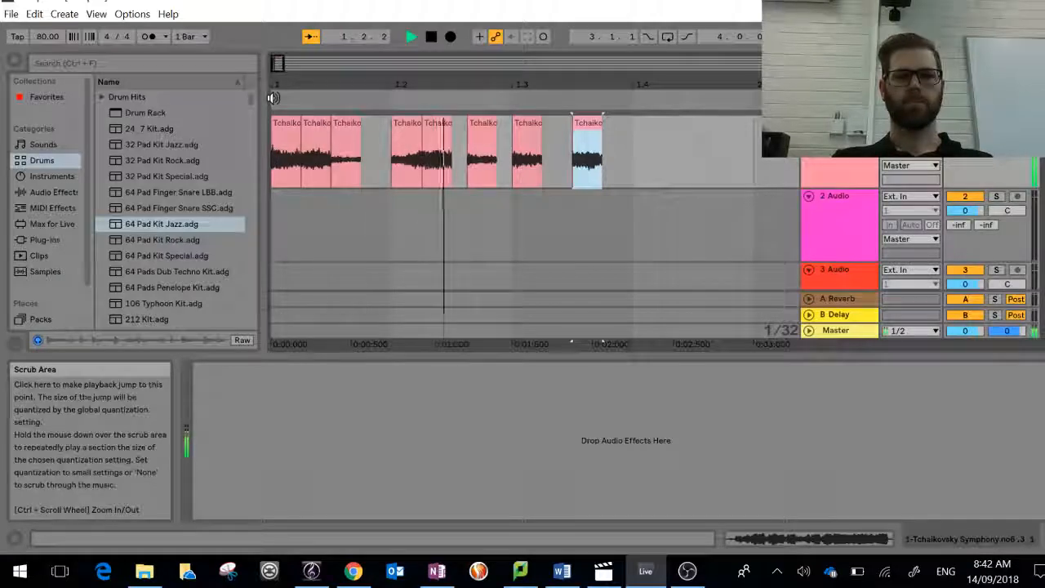
pyautogui.press('space')
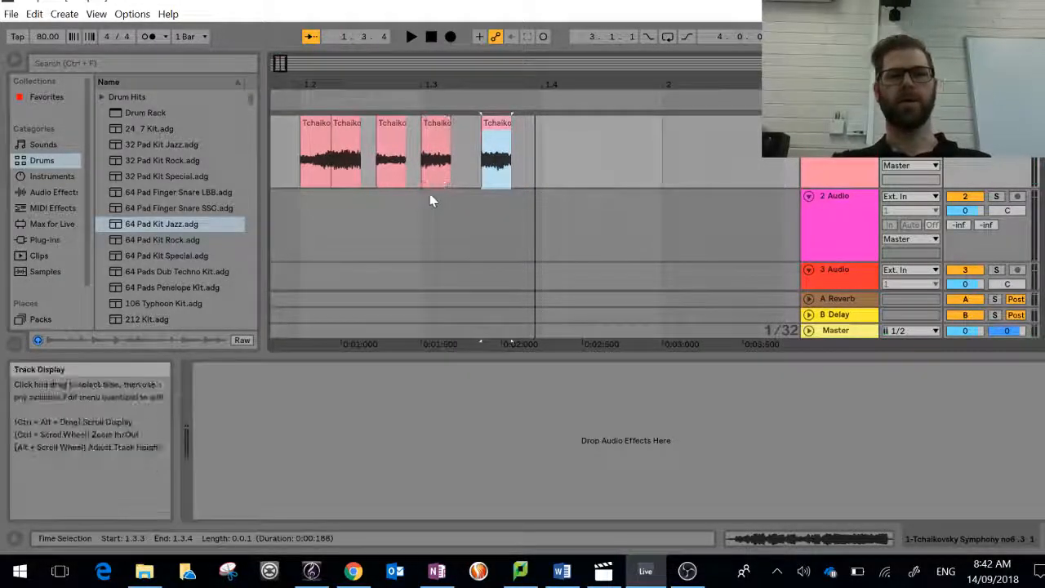
pyautogui.hscroll(-2, 430, 200)
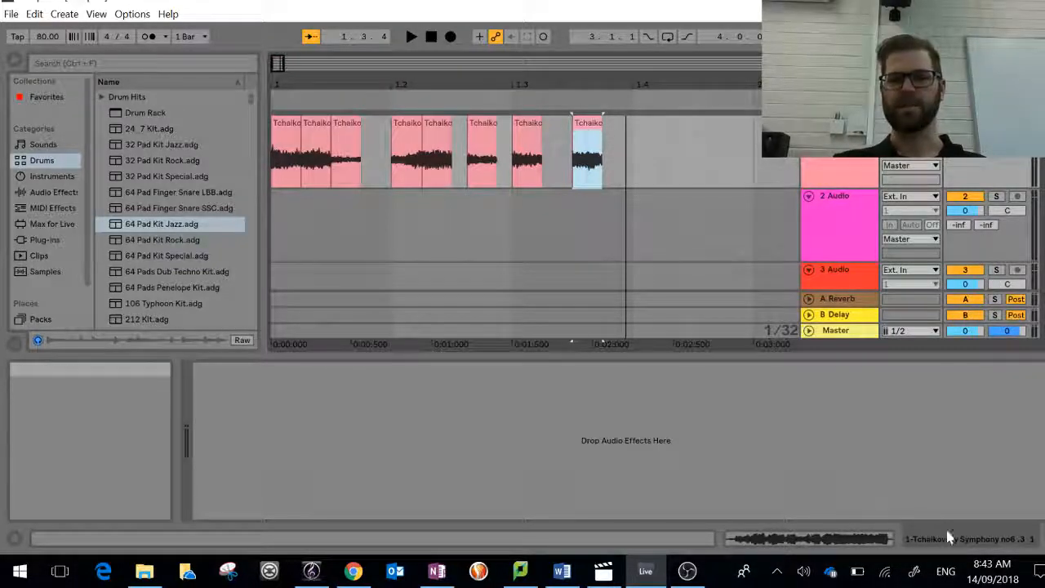
# Step: Switch to OBS and turn on Studio Mode
pyautogui.click(686, 570)
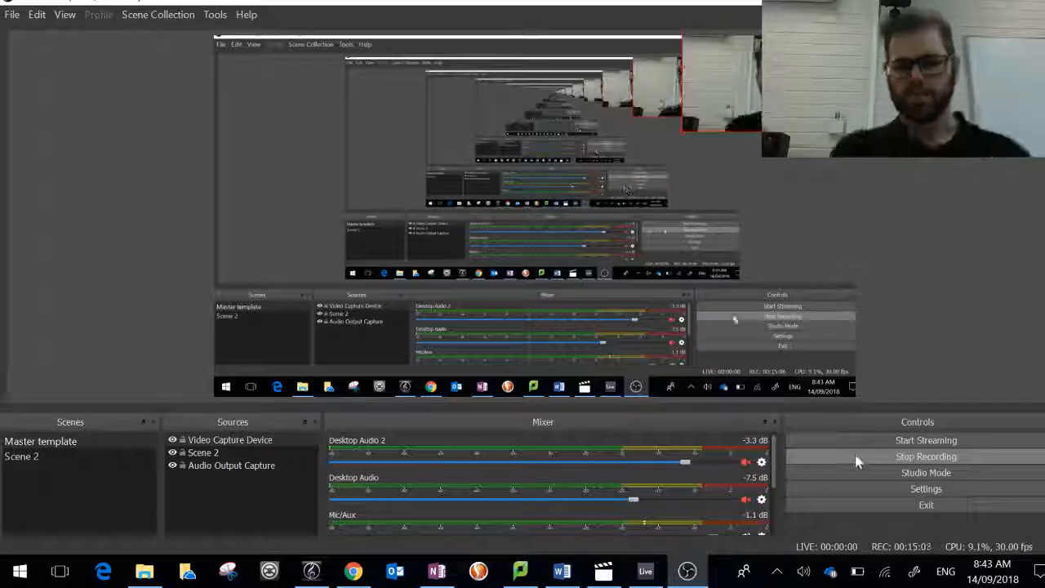
pyautogui.click(906, 474)
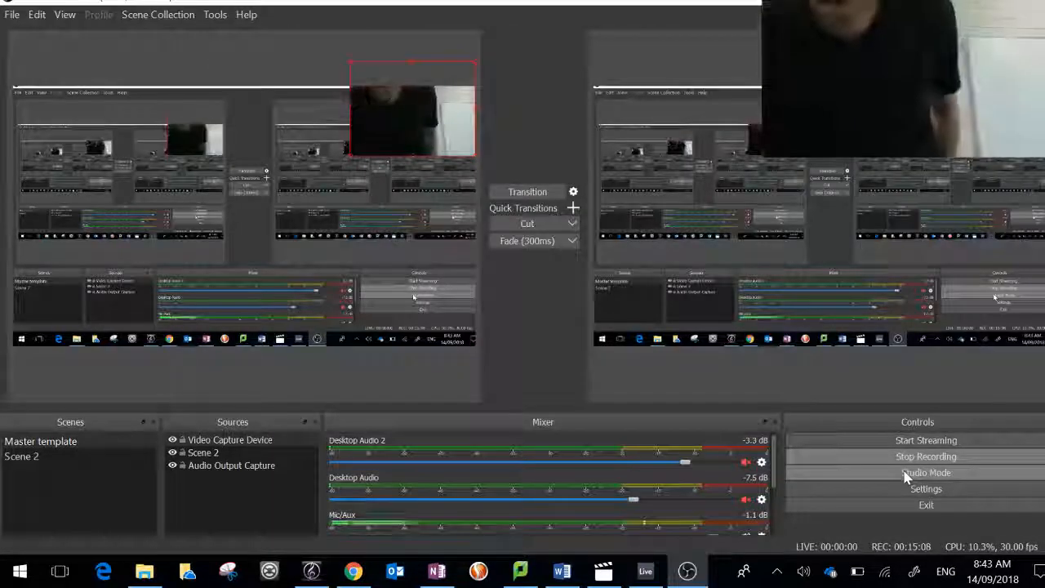